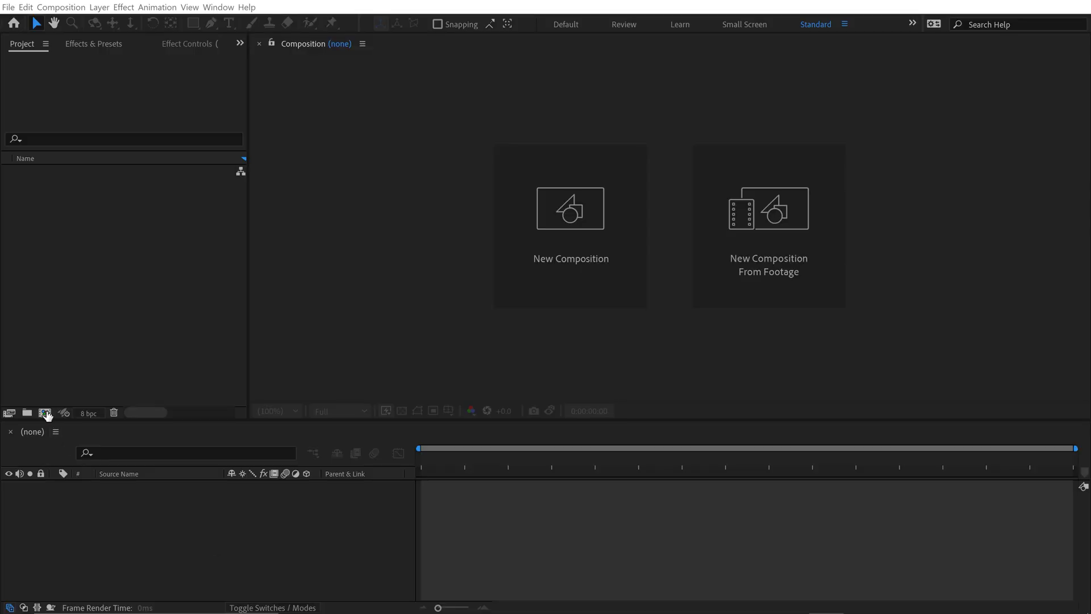
Create a new composition named "Simple Map Marker" with the HDTV 1080 24 preset
{"action": "left_click", "coordinate": [44, 413]}
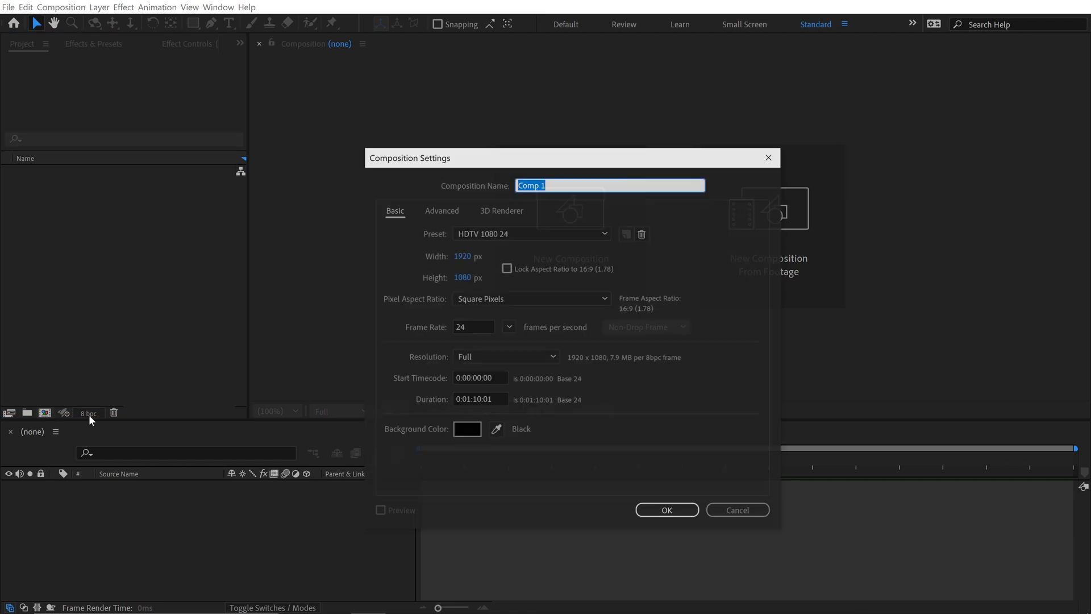
{"action": "type", "text": "S"}
{"action": "type", "text": "imple Map "}
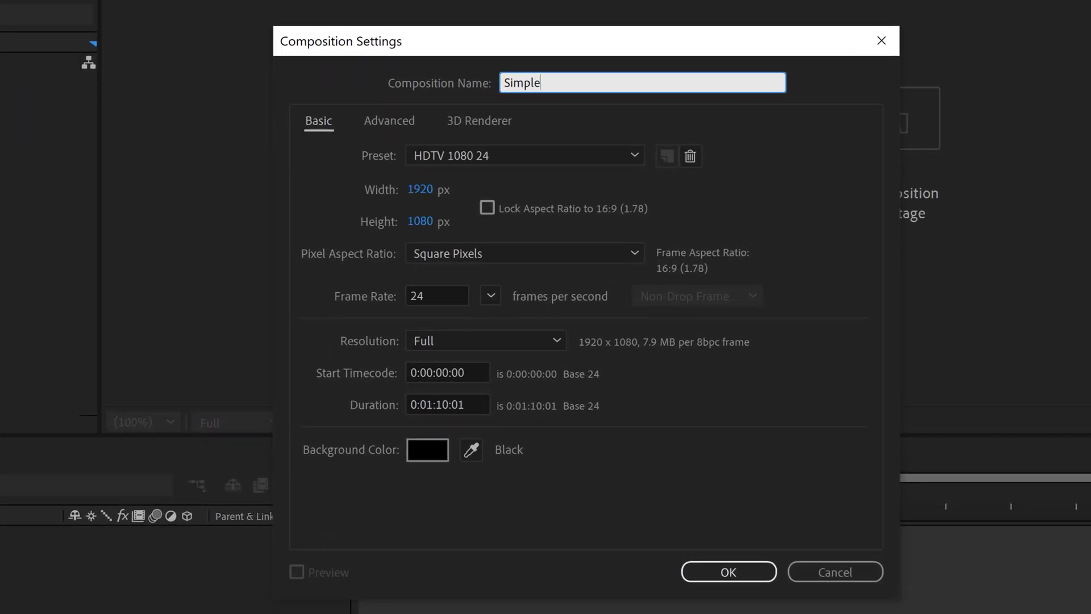
{"action": "type", "text": "Marker"}
{"action": "left_click", "coordinate": [756, 572]}
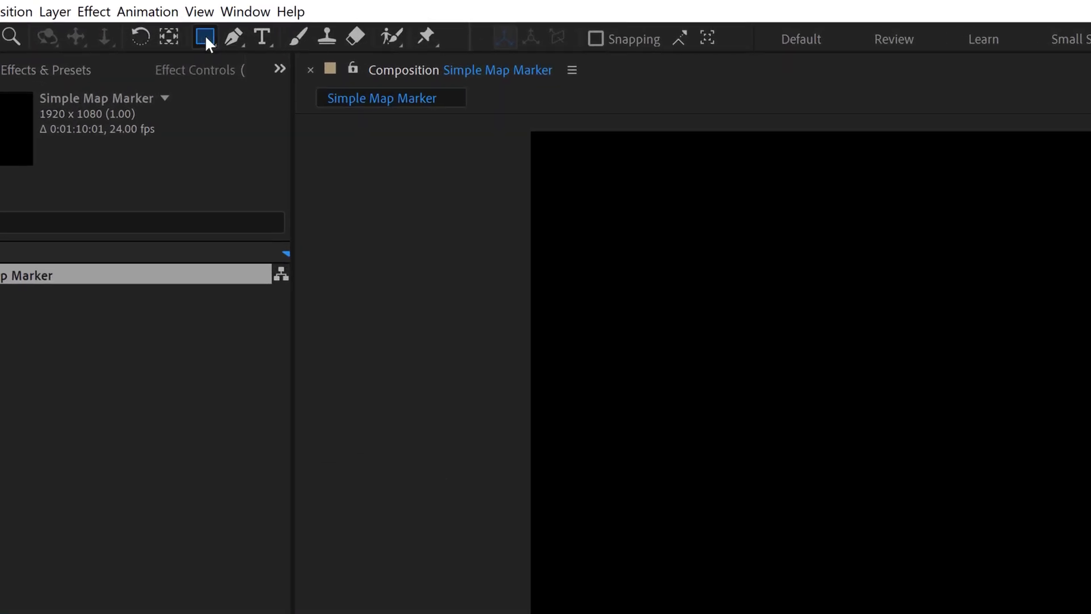
Choose the Ellipse tool and set its shape fill to a light grey with 90% brightness
{"action": "left_click_drag", "start_coordinate": [204, 35], "coordinate": [293, 84]}
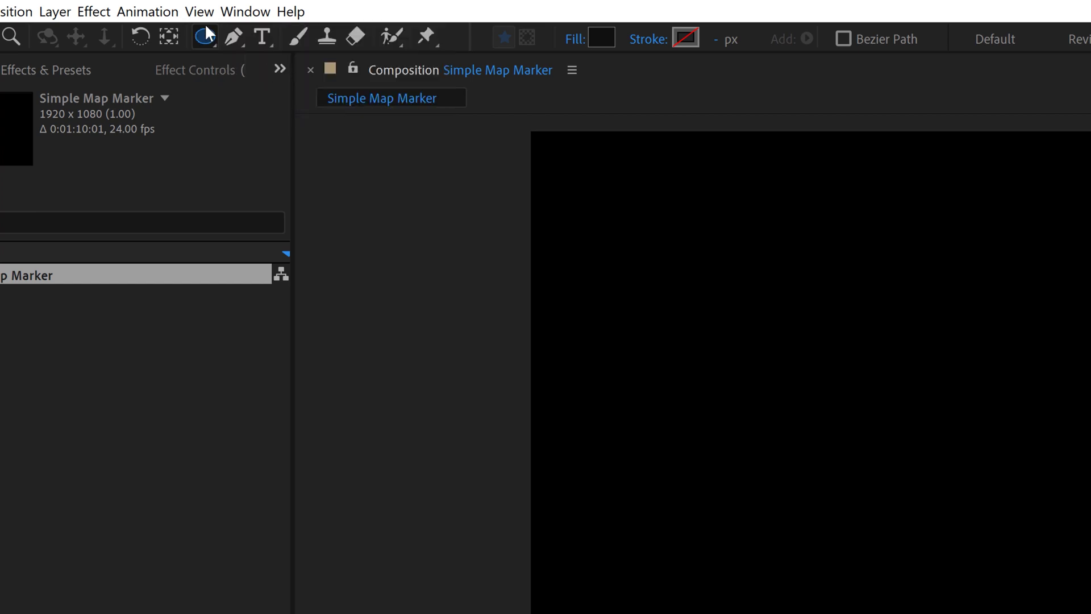
{"action": "left_click", "coordinate": [601, 37]}
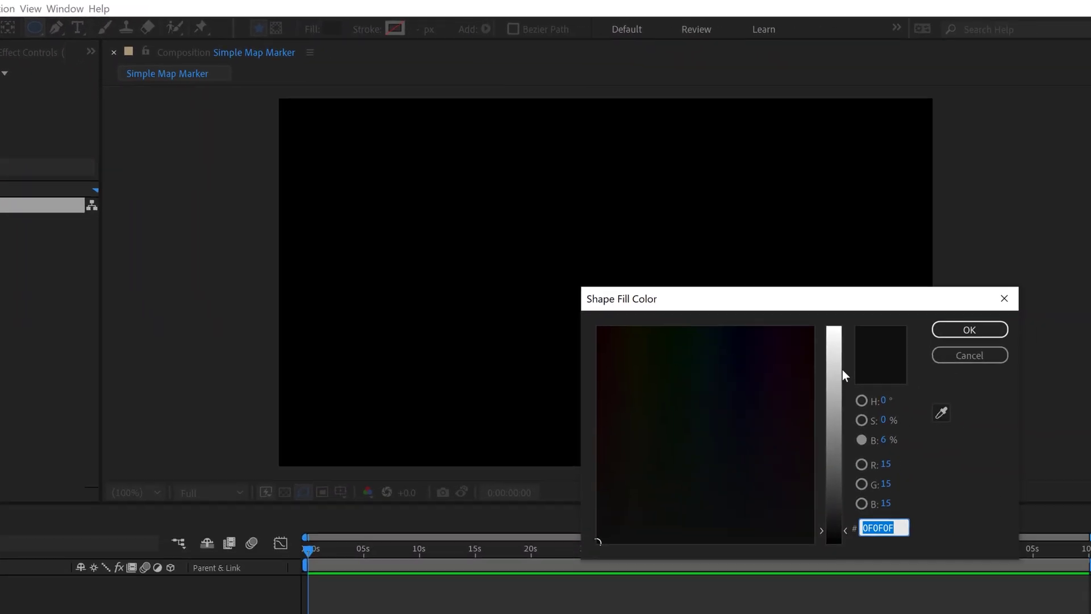
{"action": "left_click", "coordinate": [821, 340]}
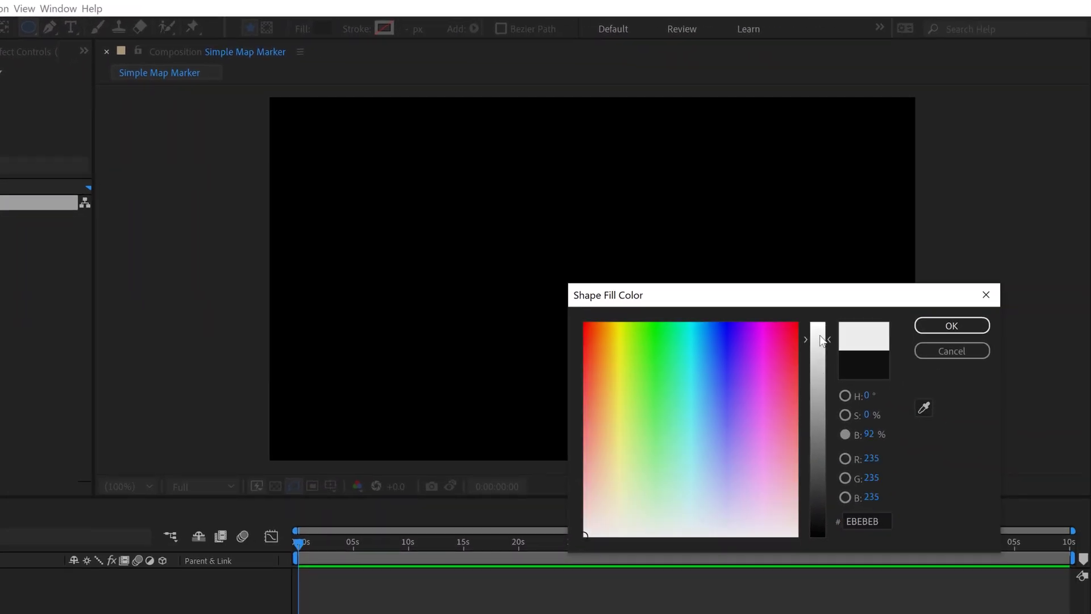
{"action": "left_click", "coordinate": [867, 434]}
{"action": "type", "text": "90"}
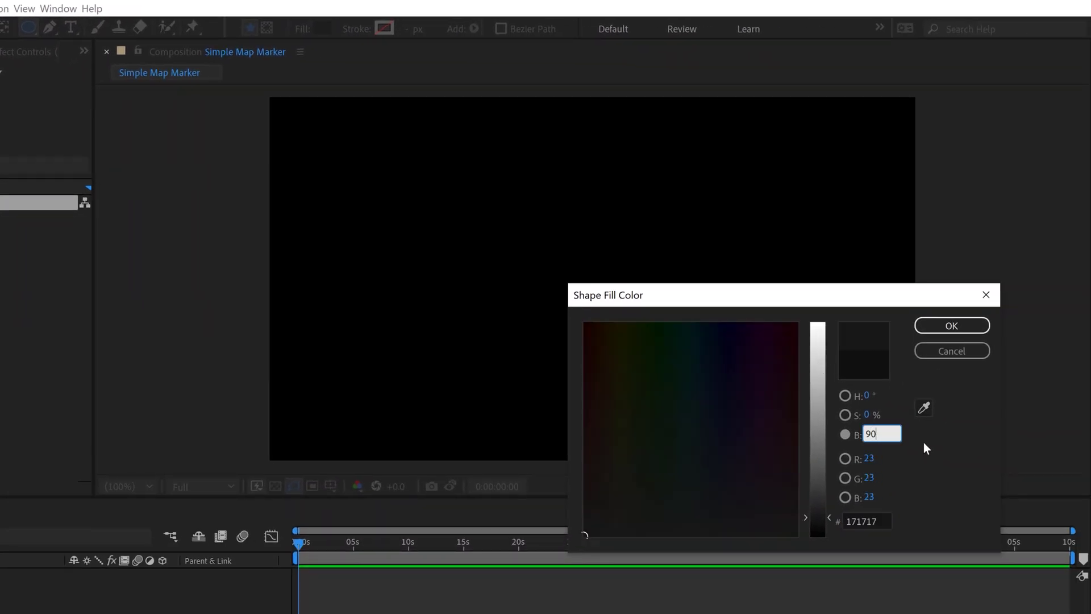
{"action": "key", "text": "Return"}
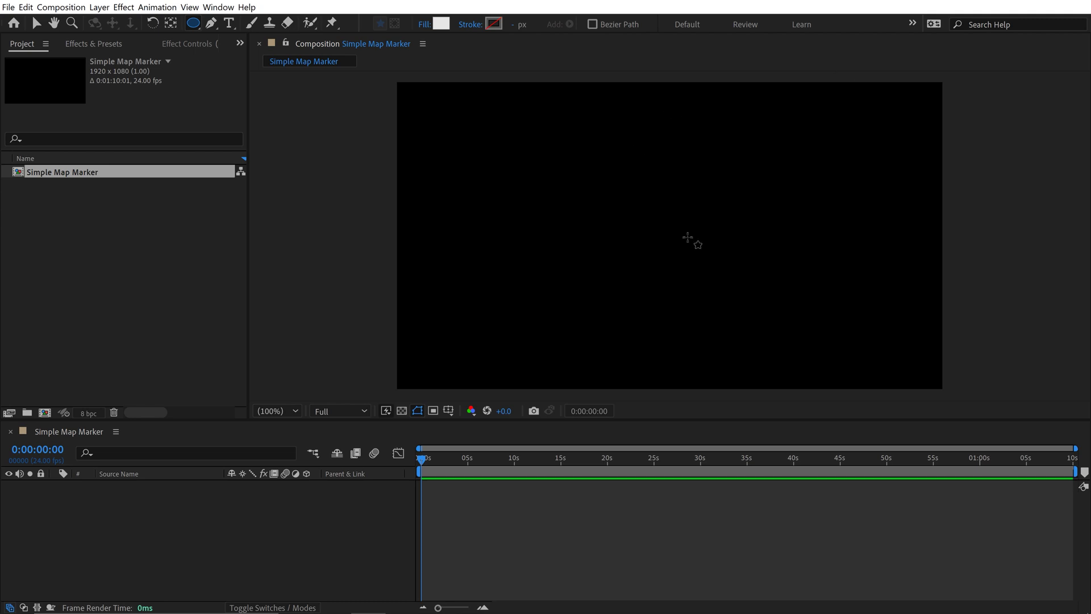
Add a full-height circle as a new shape layer and rename the layer "Simple Map Marker"
{"action": "double_click", "coordinate": [193, 23]}
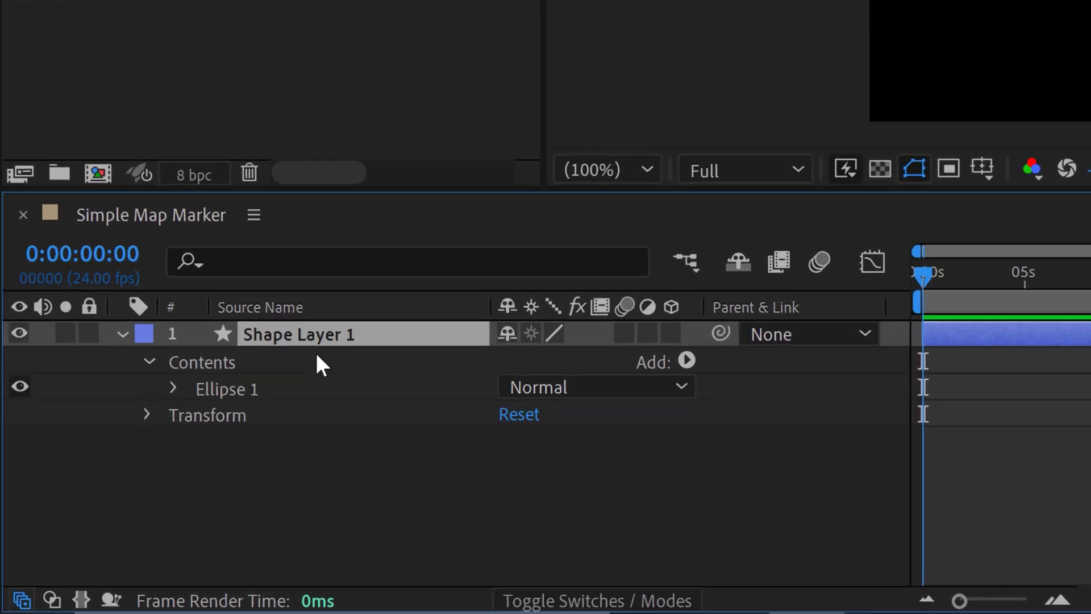
{"action": "key", "text": "Return"}
{"action": "type", "text": "Sim"}
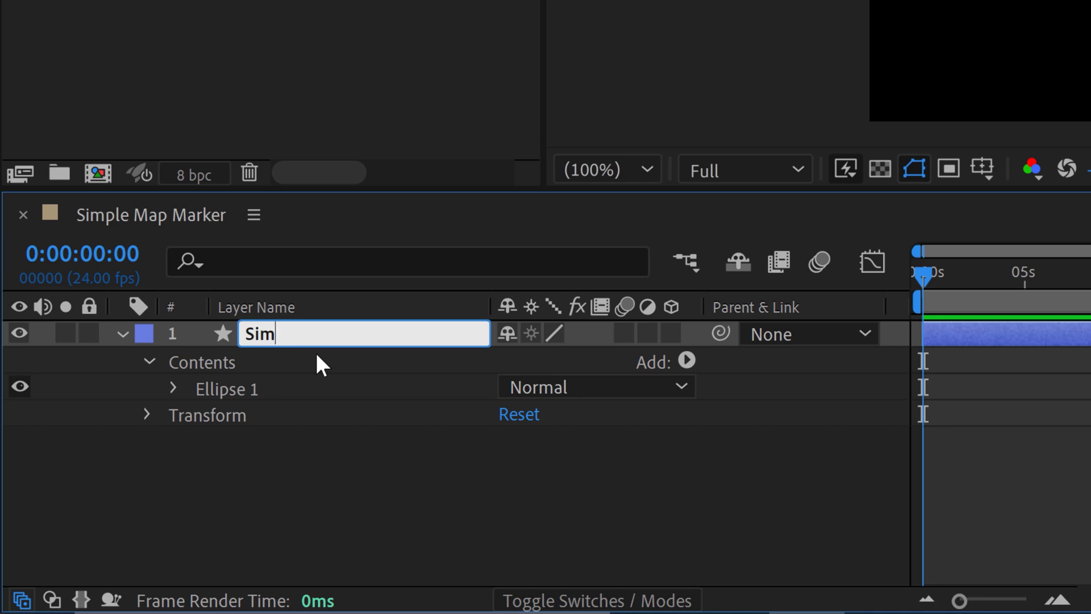
{"action": "type", "text": "ple Map Marker"}
{"action": "key", "text": "Return"}
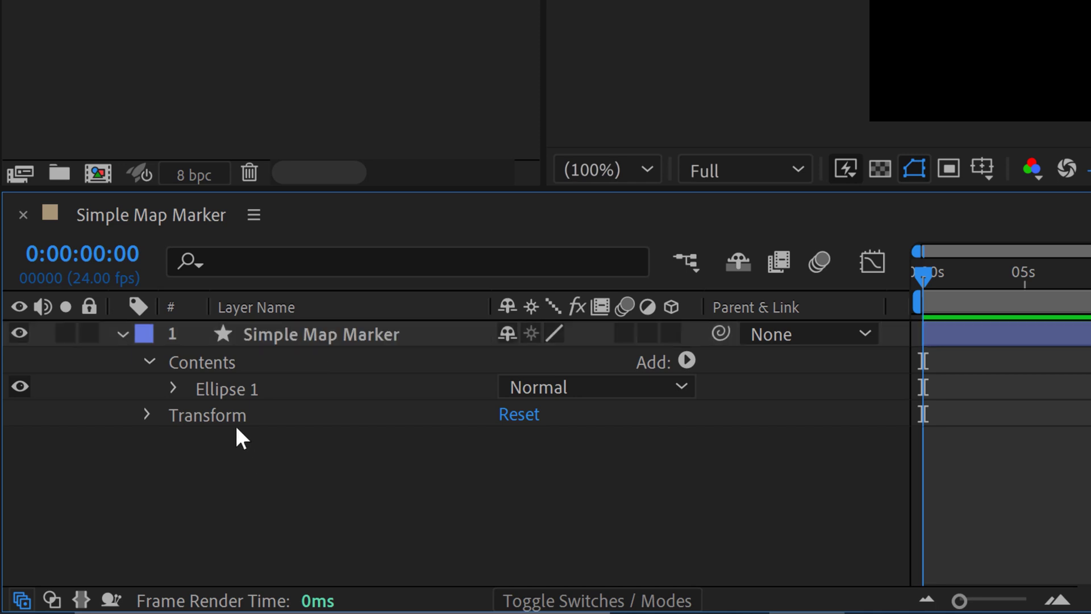
Rename the ellipse group inside the Simple Map Marker layer as "Outer Circle"
{"action": "left_click", "coordinate": [173, 388]}
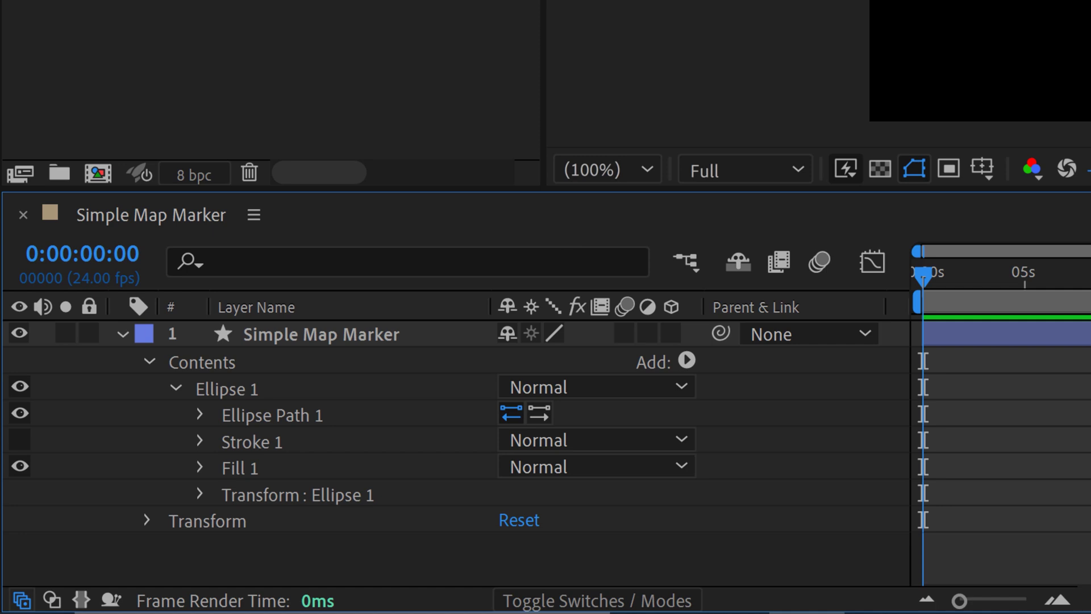
{"action": "left_click", "coordinate": [231, 387]}
{"action": "key", "text": "Return"}
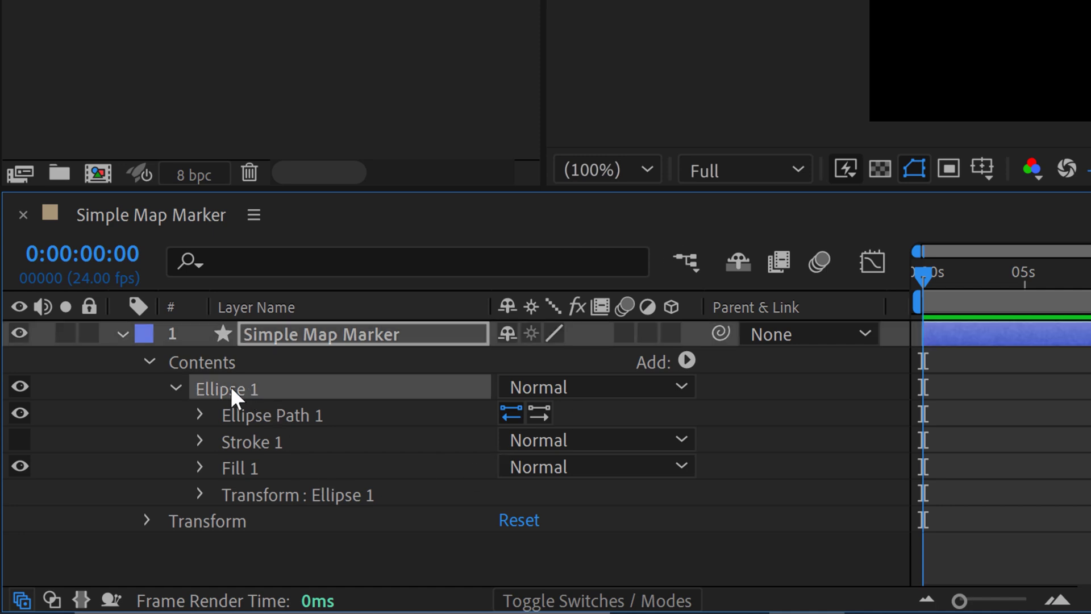
{"action": "key", "text": "Return"}
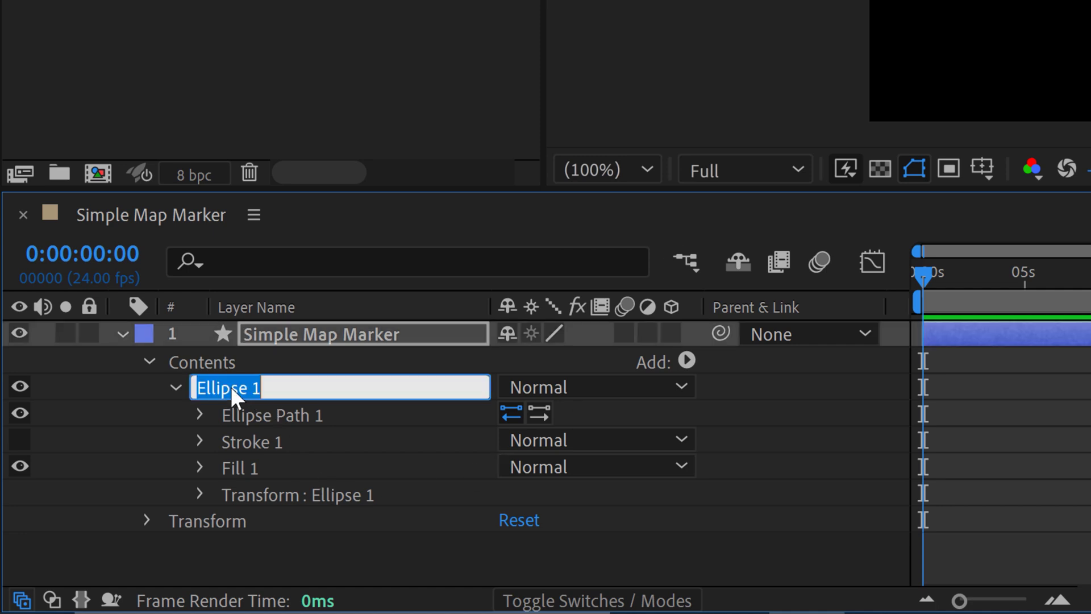
{"action": "type", "text": "Ou"}
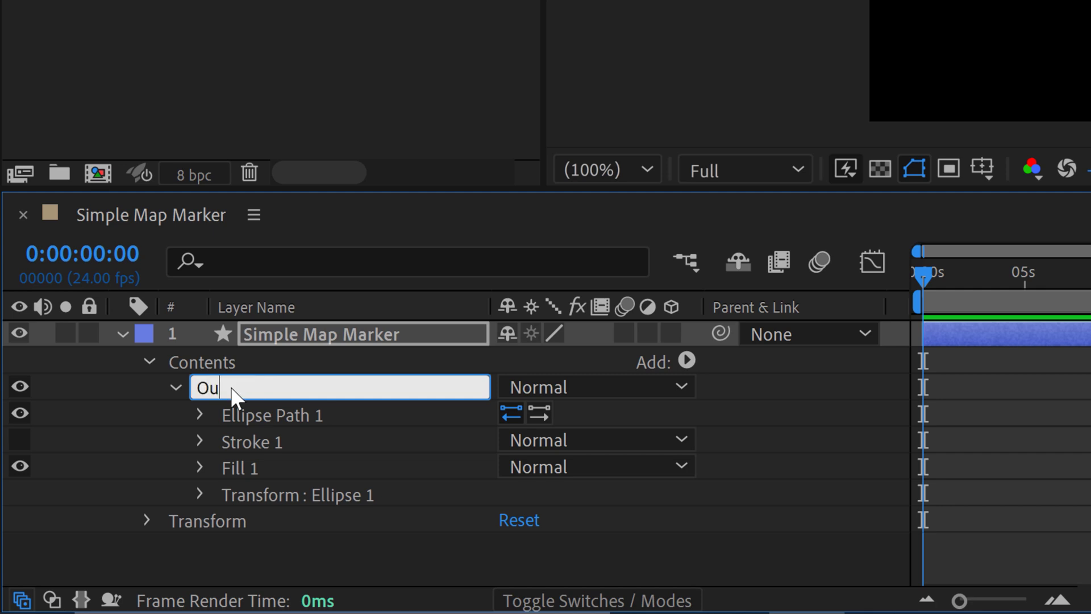
{"action": "type", "text": "ter Circle"}
{"action": "key", "text": "Return"}
Set the size of Outer Circle's ellipse path to 100 by 100 with proportions linked
{"action": "left_click", "coordinate": [176, 387]}
{"action": "left_click", "coordinate": [176, 387]}
{"action": "left_click", "coordinate": [200, 414]}
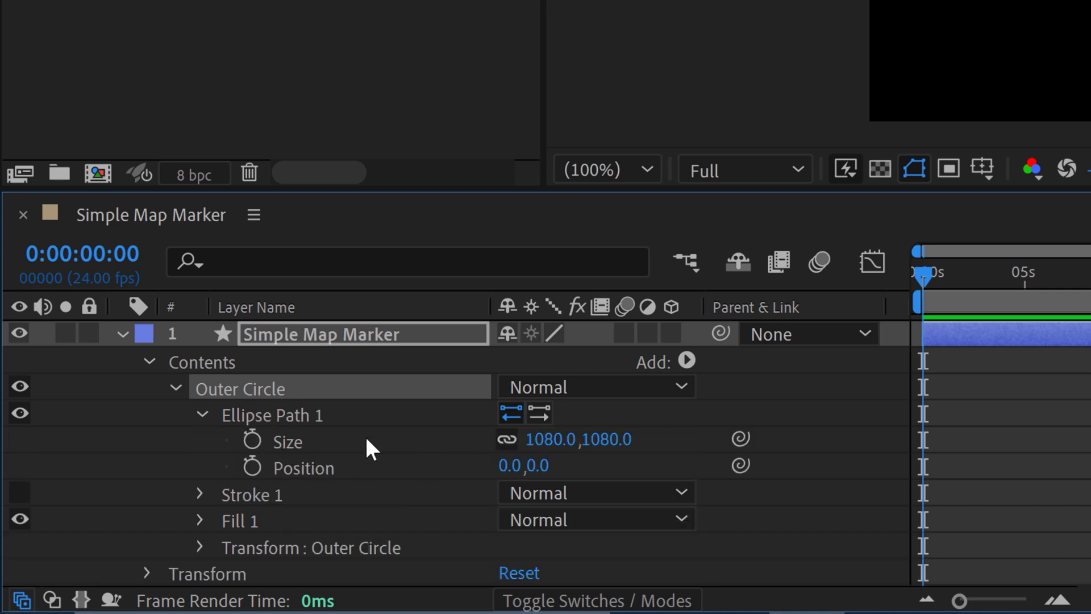
{"action": "left_click_drag", "start_coordinate": [550, 439], "coordinate": [550, 460]}
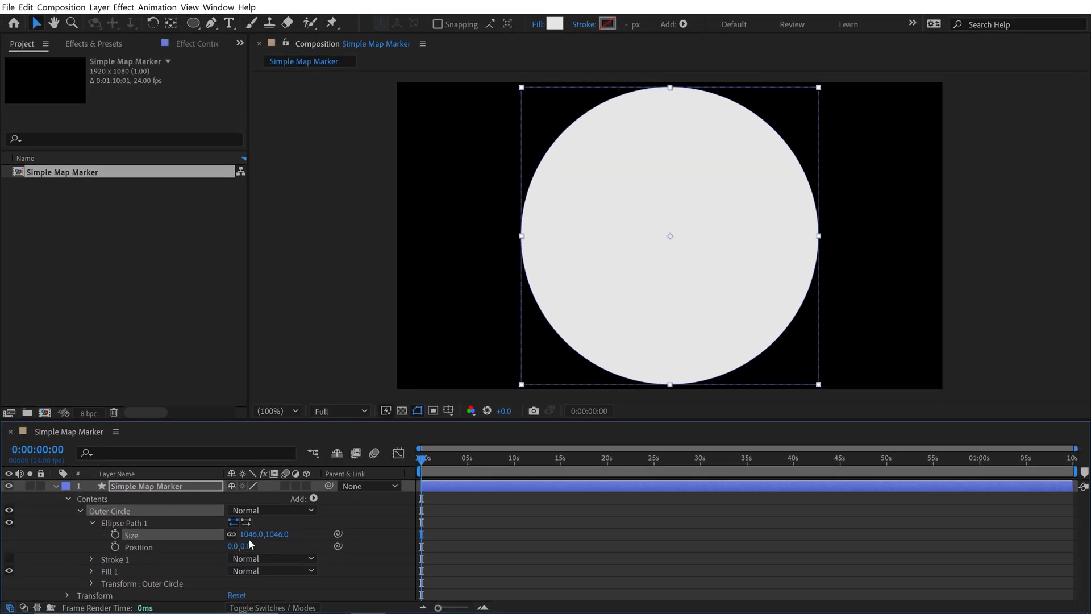
{"action": "left_click", "coordinate": [251, 535]}
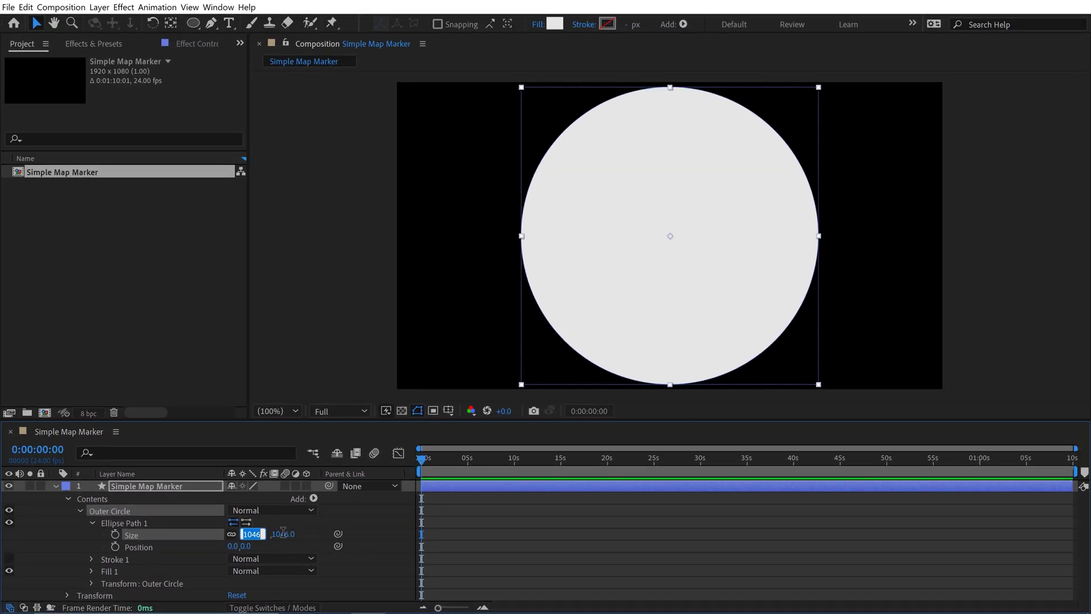
{"action": "type", "text": "100"}
{"action": "key", "text": "Return"}
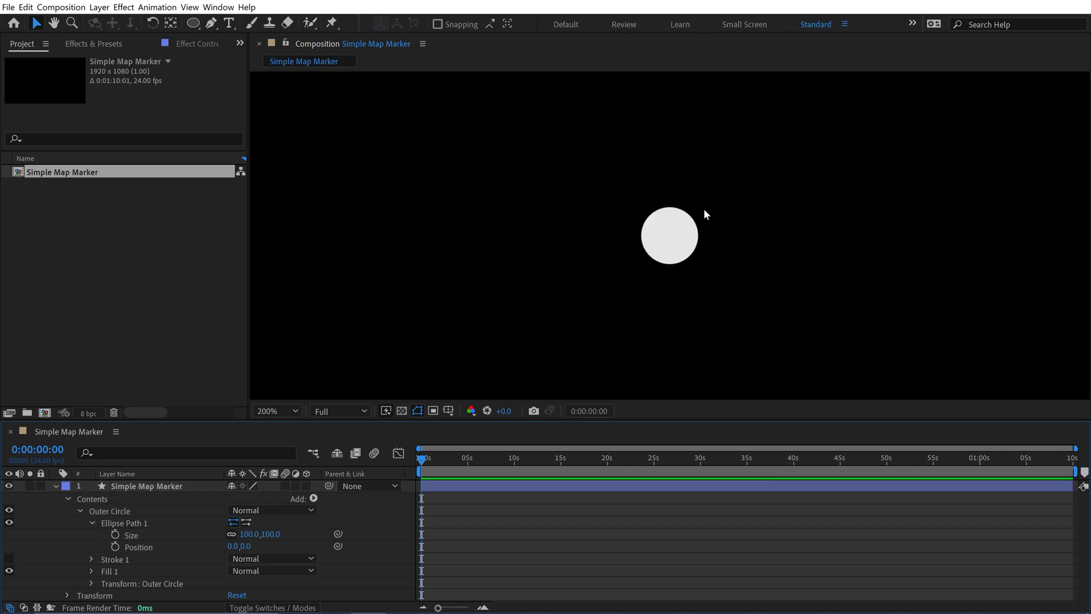
Duplicate the Outer Circle group and rename the copy "Inner Circle"
{"action": "key", "text": "period"}
{"action": "left_click", "coordinate": [79, 511]}
{"action": "left_click", "coordinate": [137, 518]}
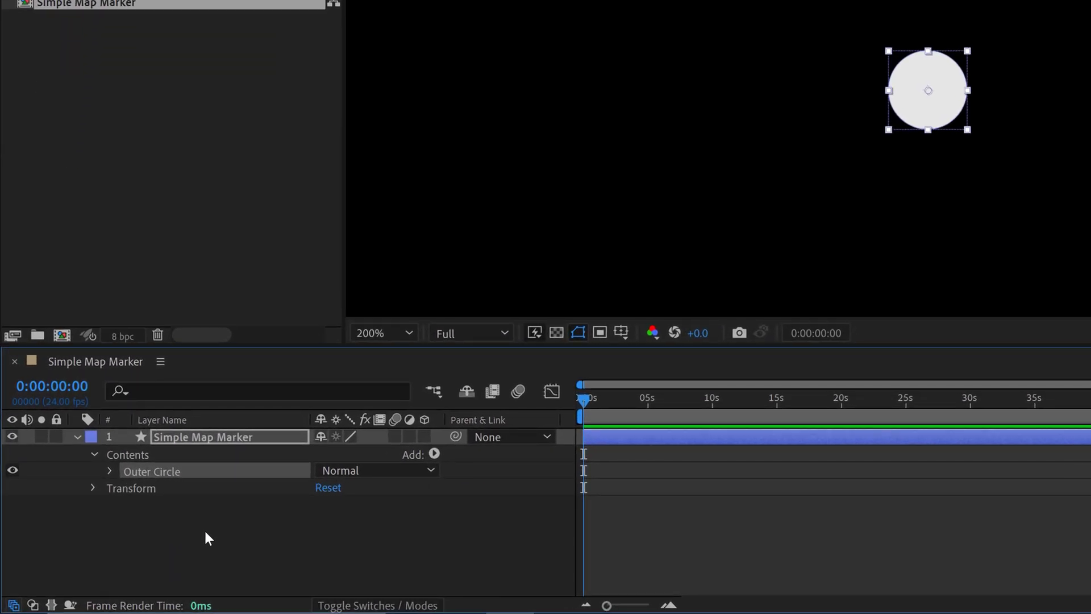
{"action": "key", "text": "ctrl+d"}
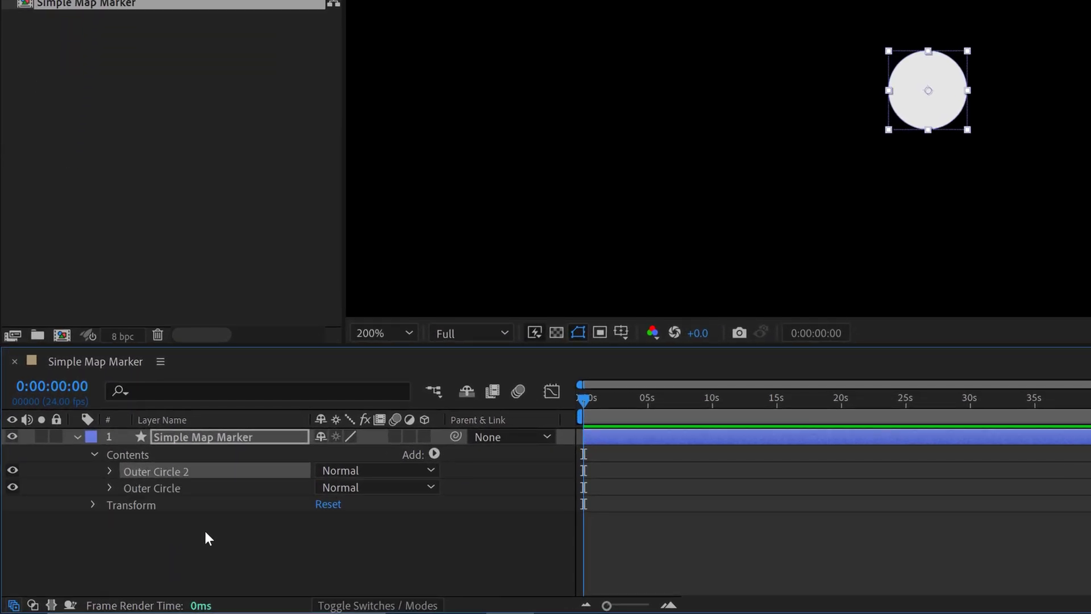
{"action": "key", "text": "Return"}
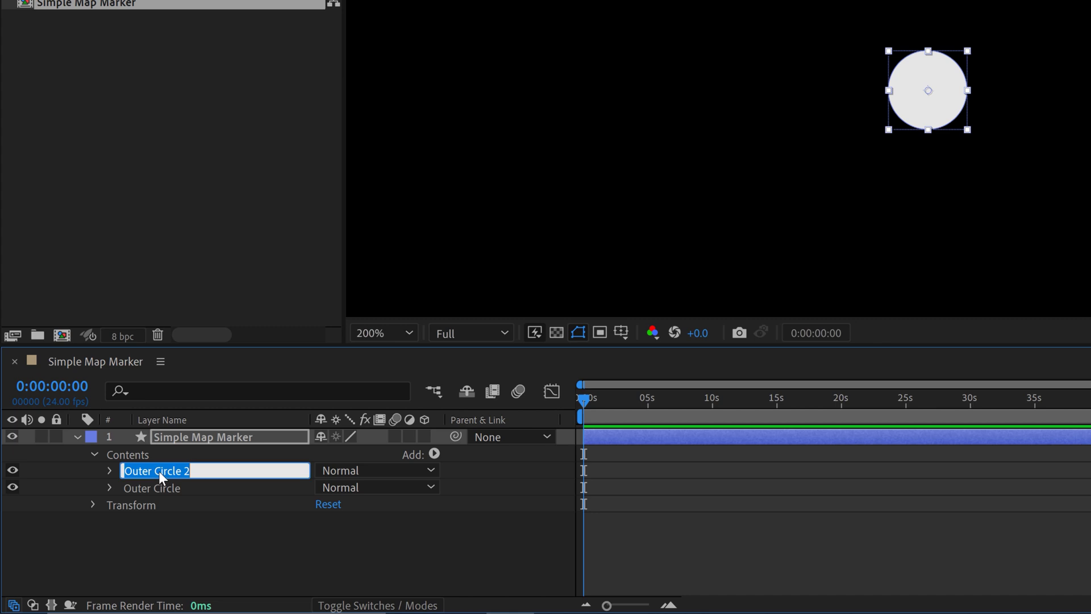
{"action": "type", "text": "Inner Circle"}
{"action": "key", "text": "Return"}
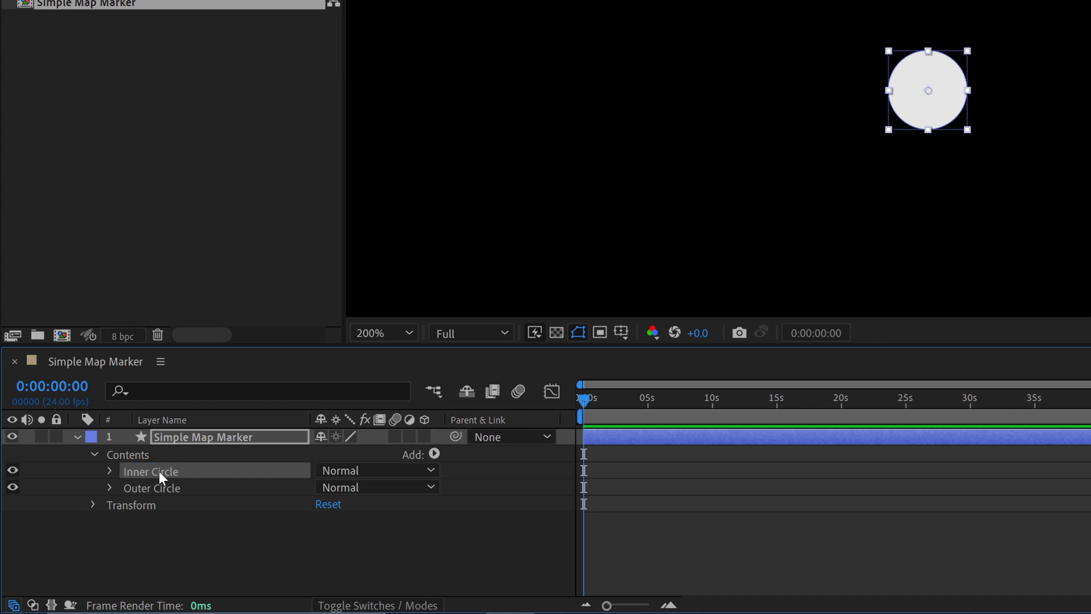
Check the contents of both circle groups and move Inner Circle below Outer Circle in the layer's contents
{"action": "left_click", "coordinate": [110, 469]}
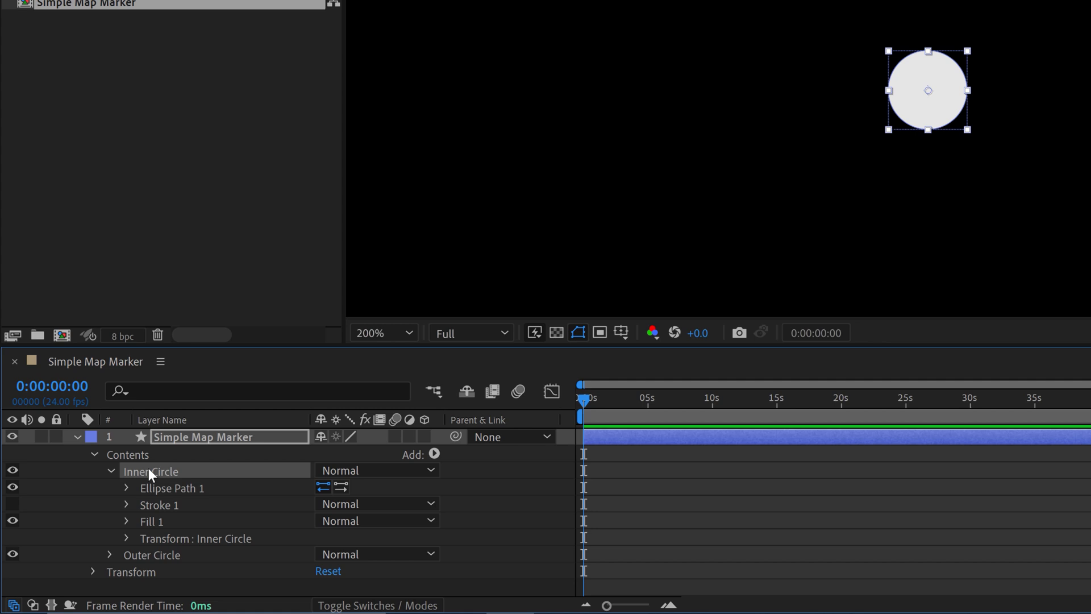
{"action": "left_click", "coordinate": [109, 554]}
{"action": "scroll", "coordinate": [142, 529], "scroll_direction": "down", "scroll_amount": 2}
{"action": "left_click", "coordinate": [112, 489]}
{"action": "left_click", "coordinate": [108, 468]}
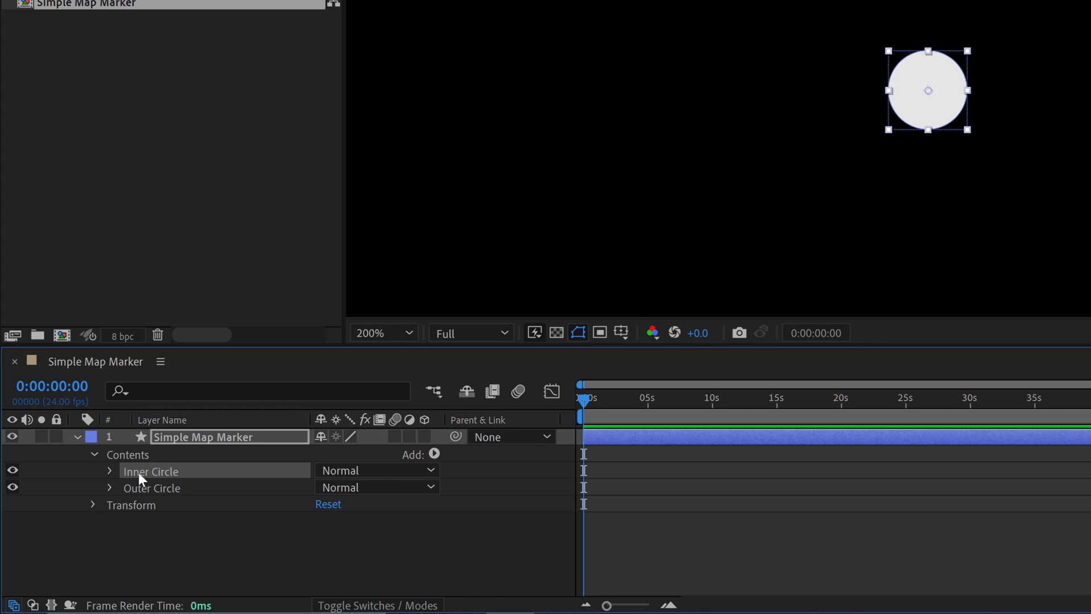
{"action": "left_click_drag", "start_coordinate": [137, 472], "coordinate": [132, 495]}
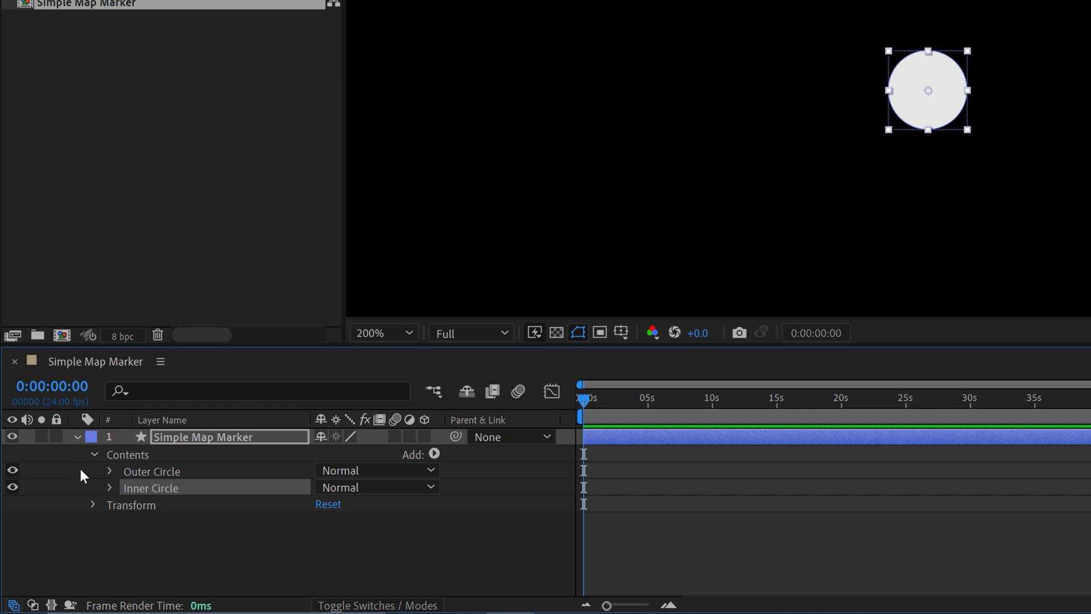
Set the size of Inner Circle's ellipse path to 50 by 50
{"action": "left_click", "coordinate": [148, 499]}
{"action": "left_click", "coordinate": [149, 486]}
{"action": "left_click", "coordinate": [110, 486]}
{"action": "left_click", "coordinate": [126, 504]}
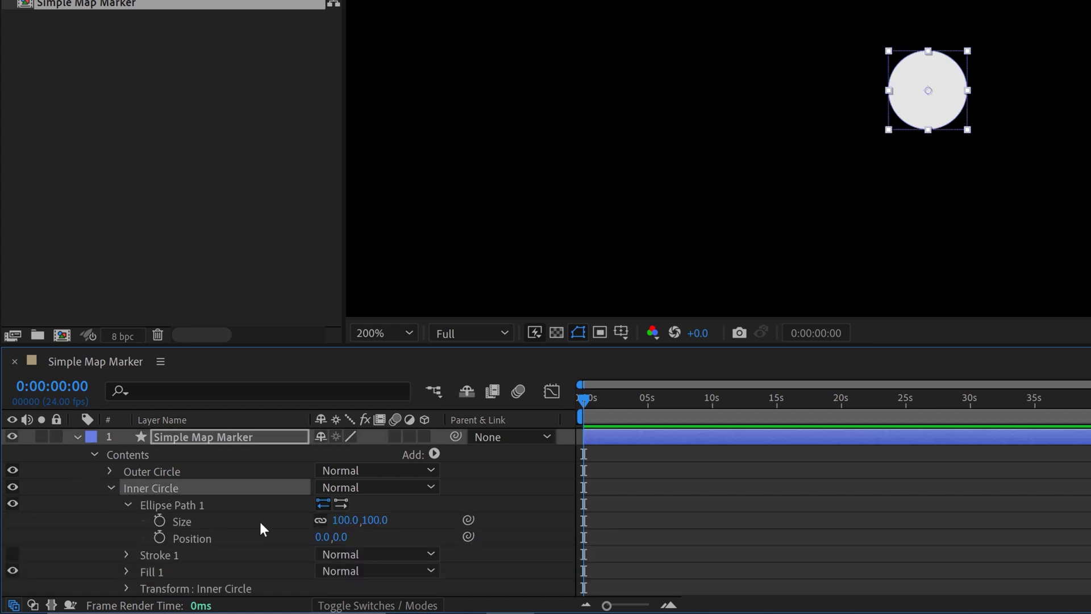
{"action": "left_click", "coordinate": [345, 521]}
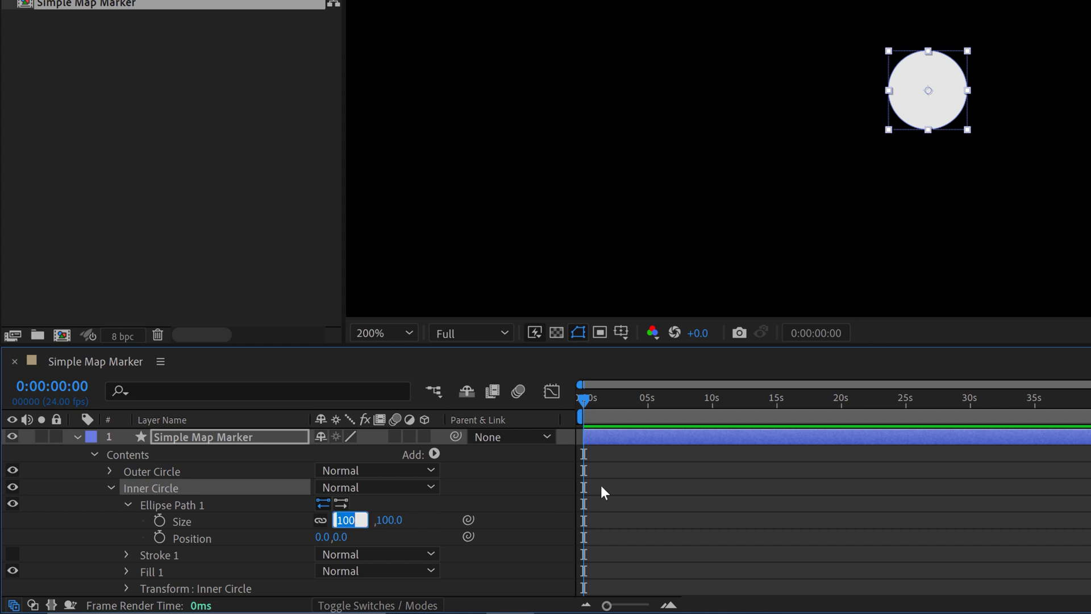
{"action": "type", "text": "50"}
{"action": "key", "text": "Return"}
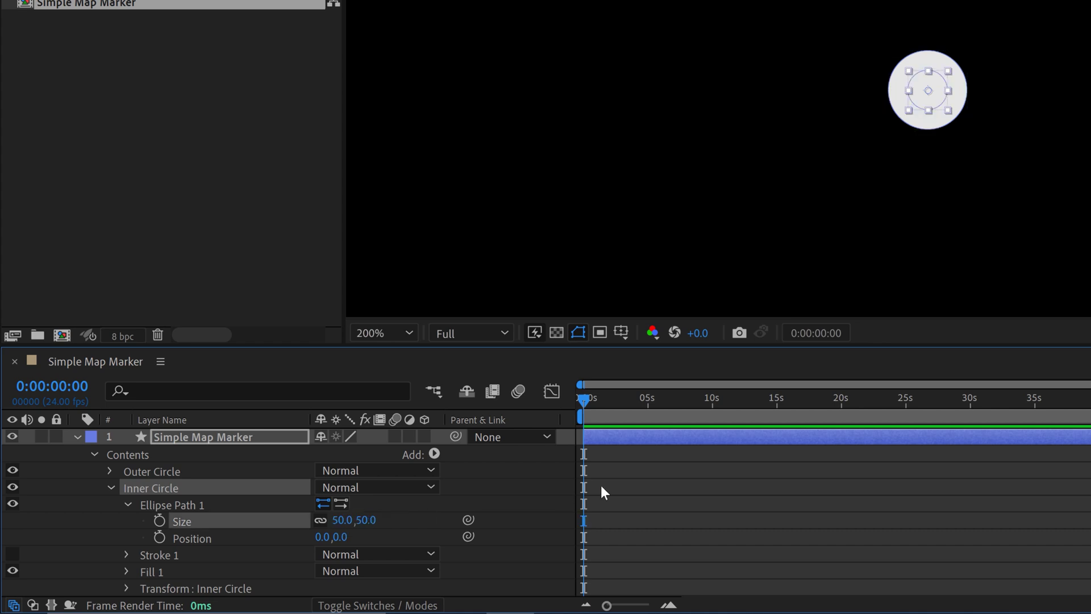
Add a Merge Paths operator to the contents of the Simple Map Marker layer, below both circle groups
{"action": "scroll", "coordinate": [893, 79], "scroll_direction": "up", "scroll_amount": 2}
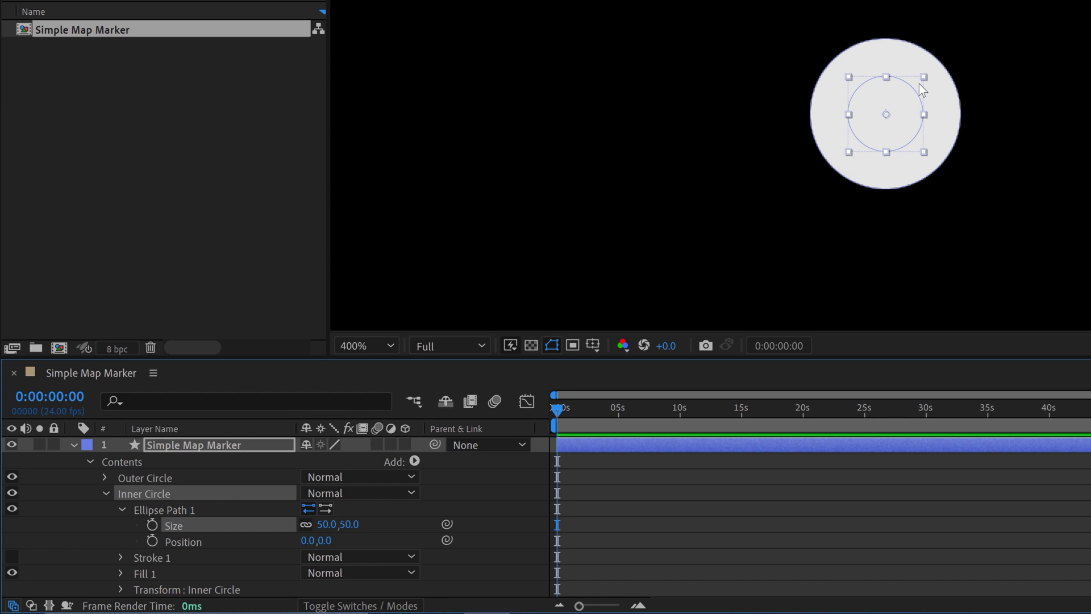
{"action": "left_click", "coordinate": [146, 481]}
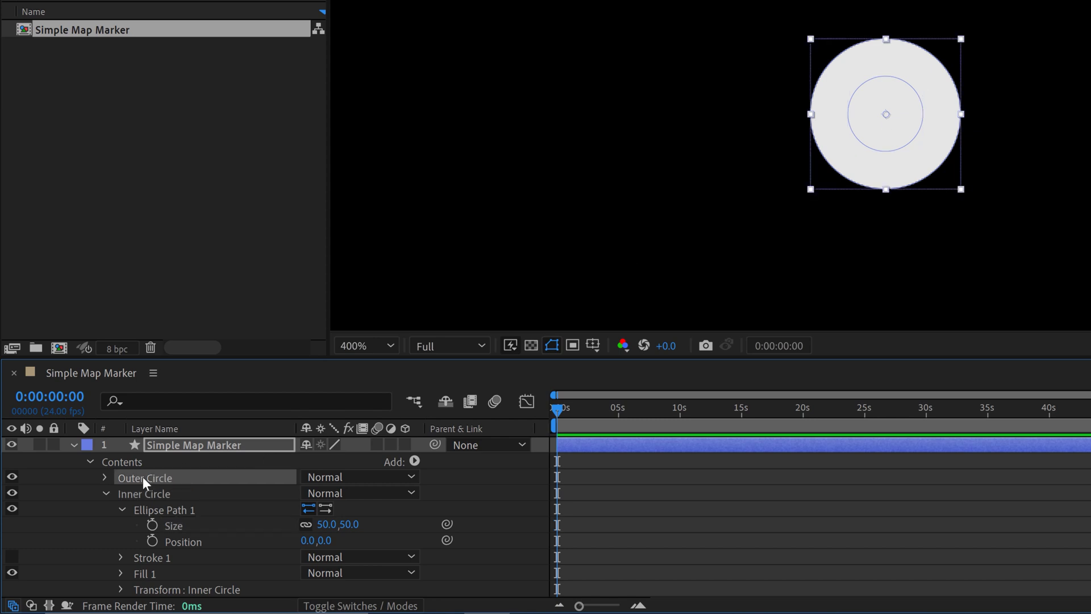
{"action": "left_click", "coordinate": [107, 493]}
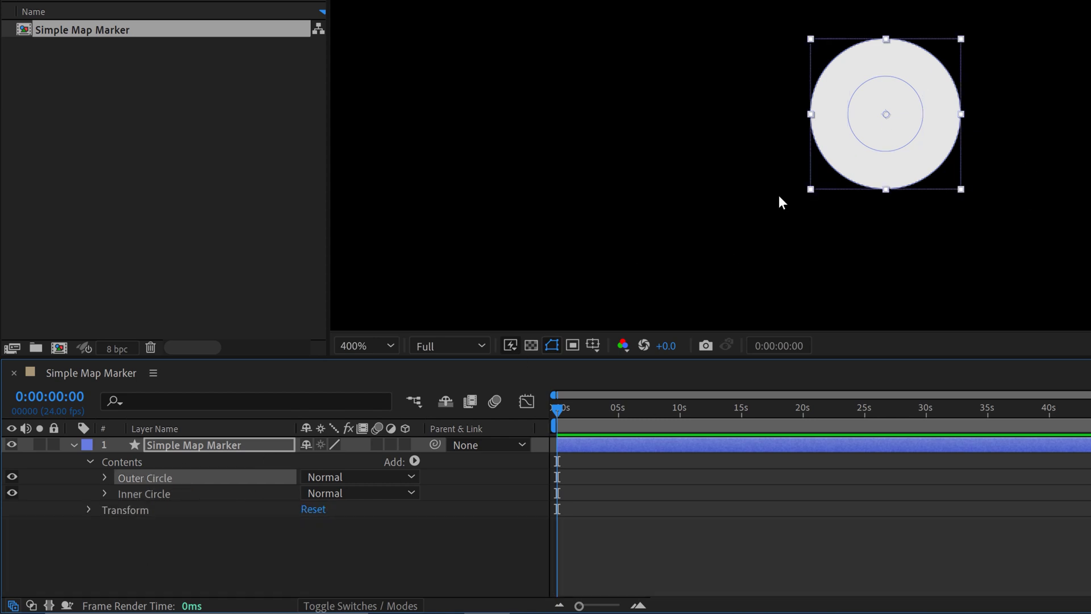
{"action": "left_click", "coordinate": [292, 512]}
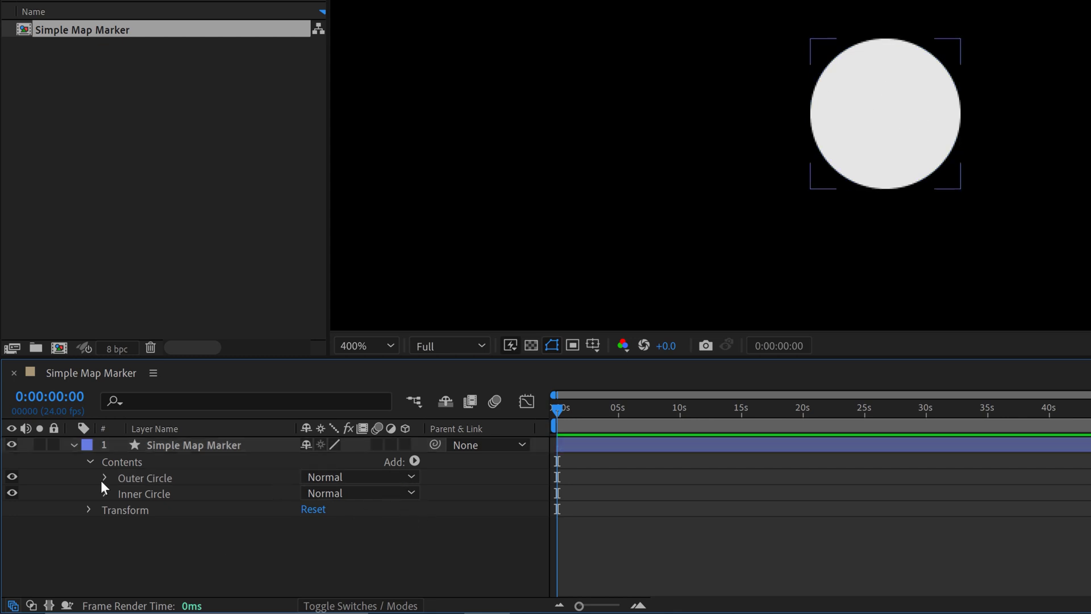
{"action": "left_click", "coordinate": [224, 446]}
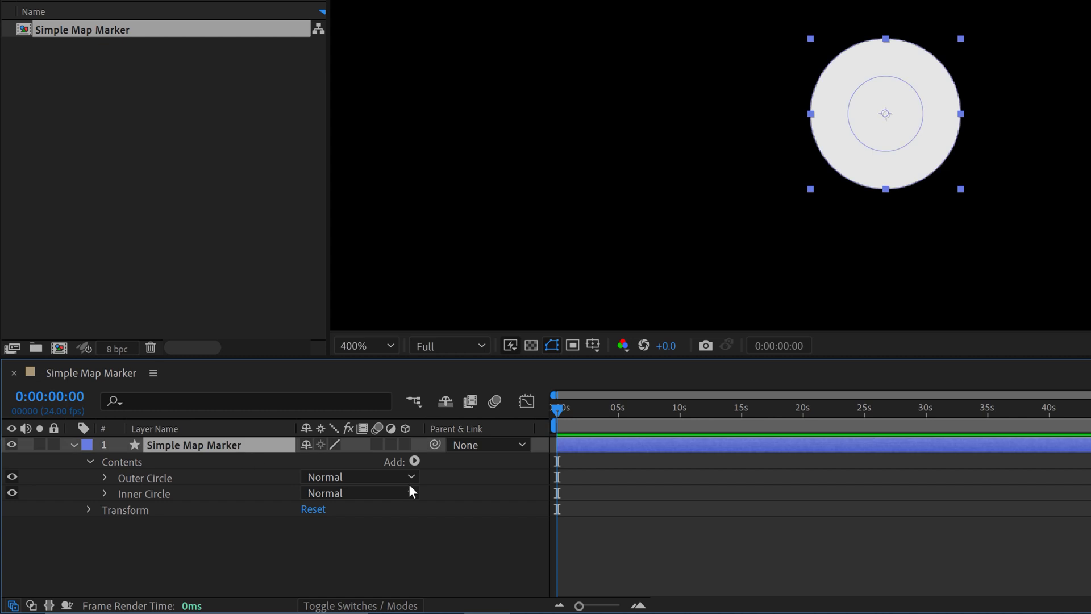
{"action": "left_click", "coordinate": [415, 461]}
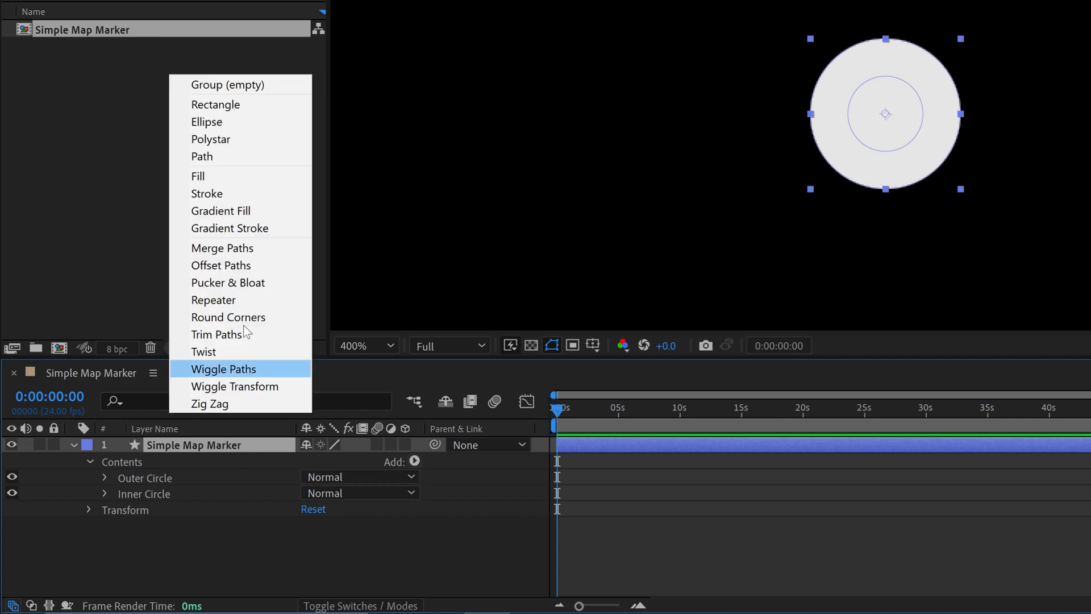
{"action": "left_click", "coordinate": [223, 246]}
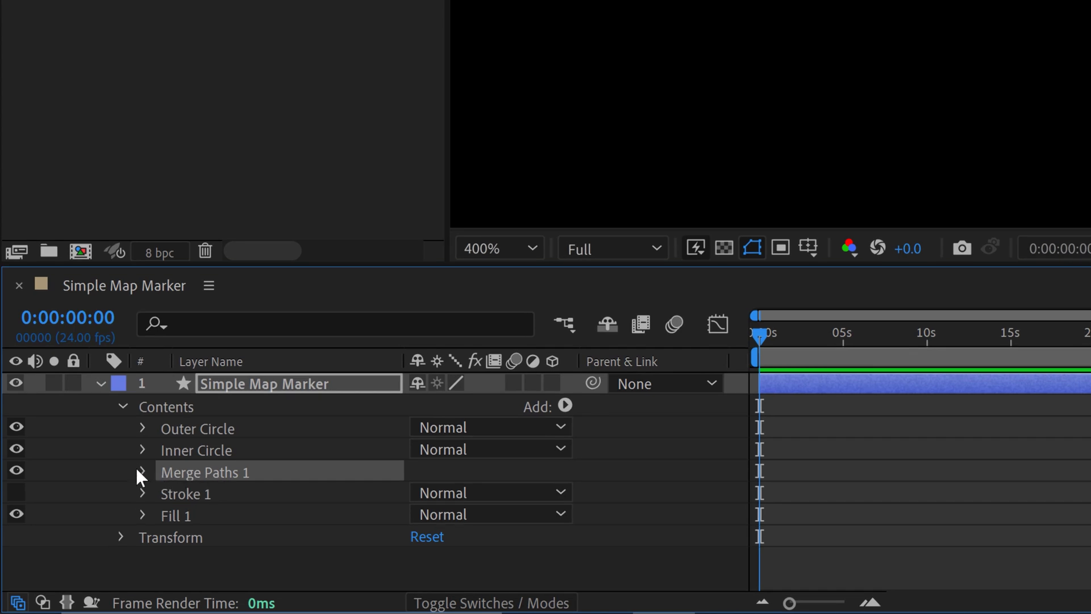
Set the Merge Paths mode to Subtract so Inner Circle cuts a hole in Outer Circle
{"action": "left_click", "coordinate": [142, 472]}
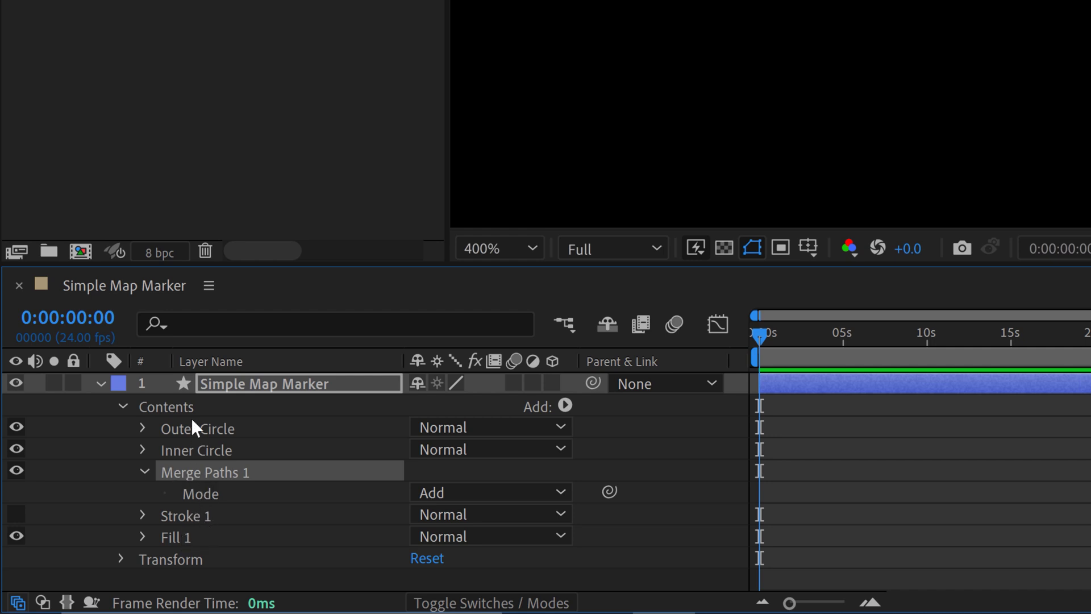
{"action": "left_click", "coordinate": [193, 443]}
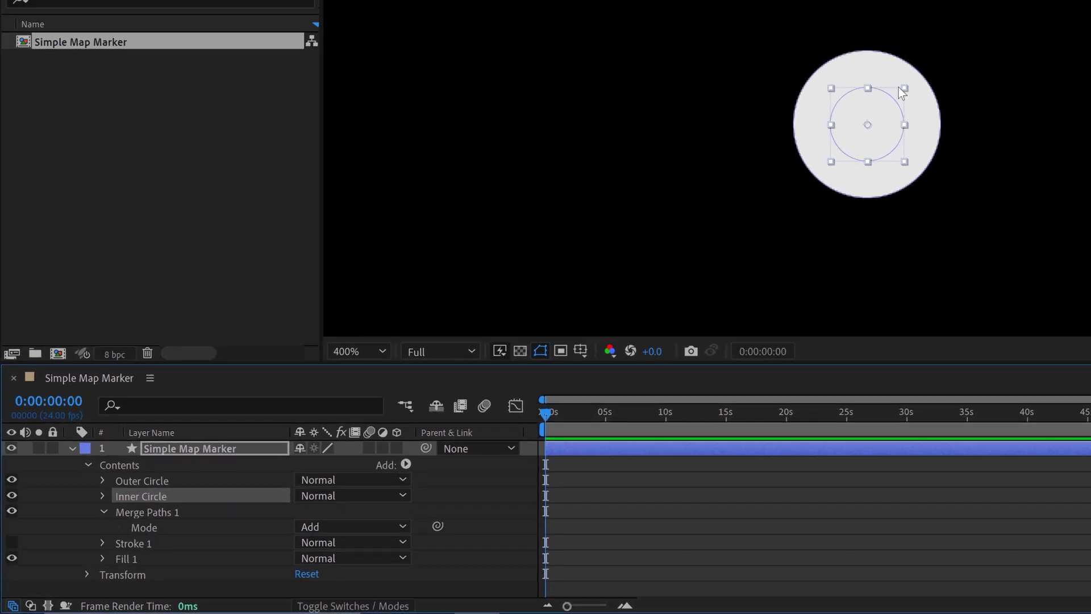
{"action": "left_click", "coordinate": [321, 527]}
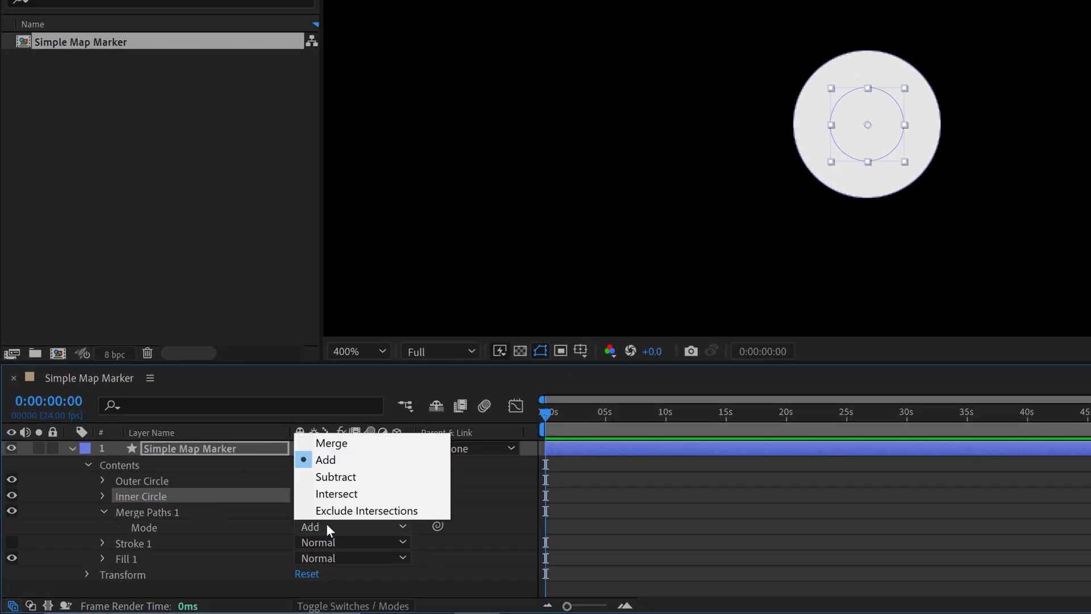
{"action": "left_click", "coordinate": [347, 478]}
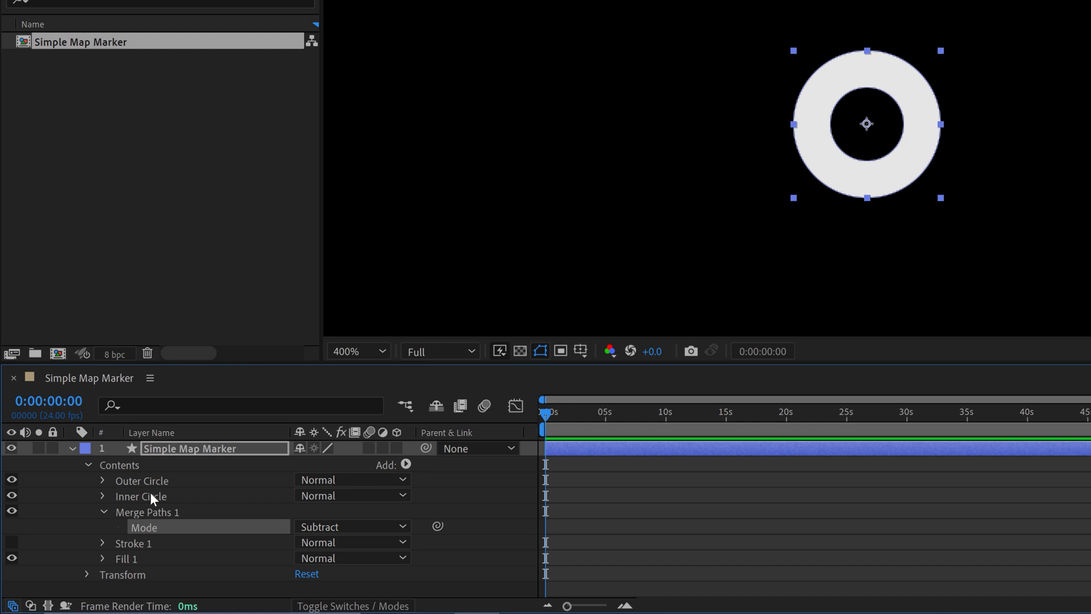
Try Inner Circle above Outer Circle in the layer's contents and return it to below Outer Circle
{"action": "left_click_drag", "start_coordinate": [135, 495], "coordinate": [141, 476]}
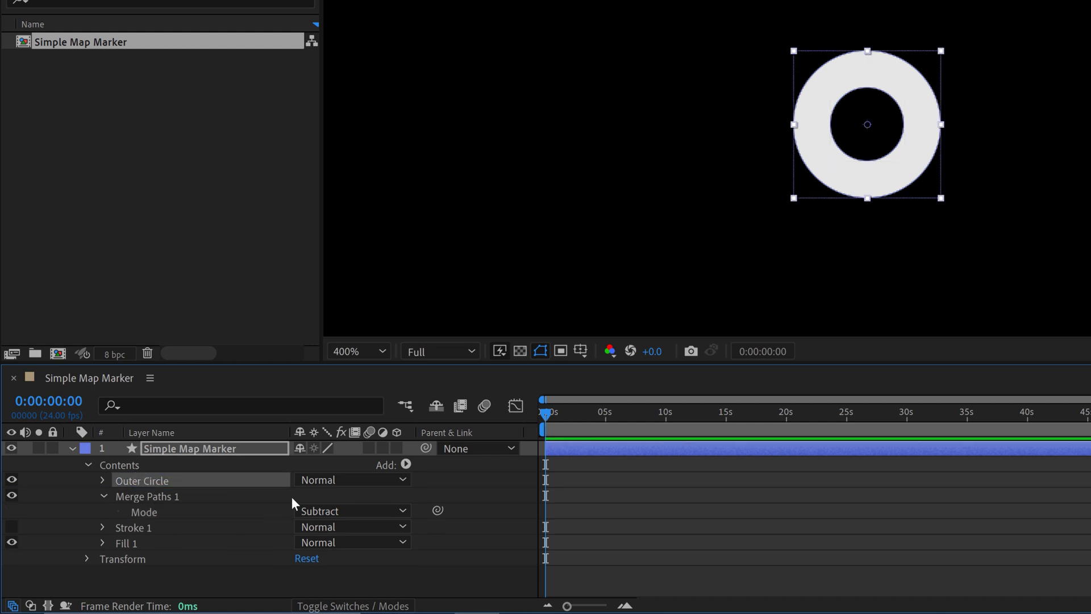
{"action": "key", "text": "ctrl+z"}
{"action": "left_click_drag", "start_coordinate": [142, 496], "coordinate": [155, 472]}
{"action": "left_click", "coordinate": [581, 505]}
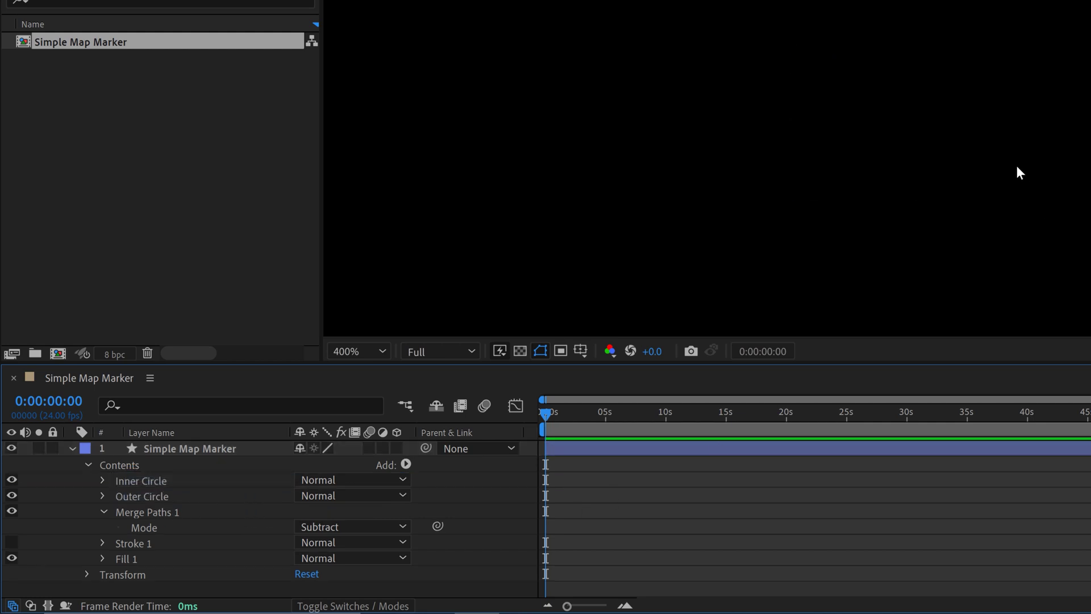
{"action": "left_click", "coordinate": [170, 483]}
{"action": "key", "text": "ctrl+bracketleft"}
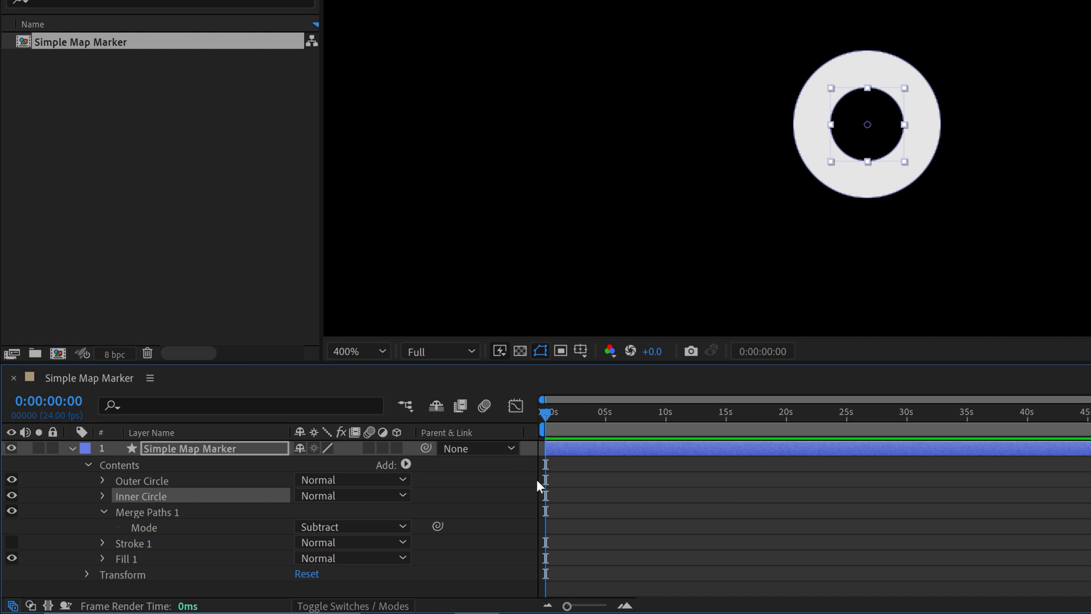
Try a different size for Inner Circle's ellipse path and restore it to 50 by 50
{"action": "left_click", "coordinate": [414, 530]}
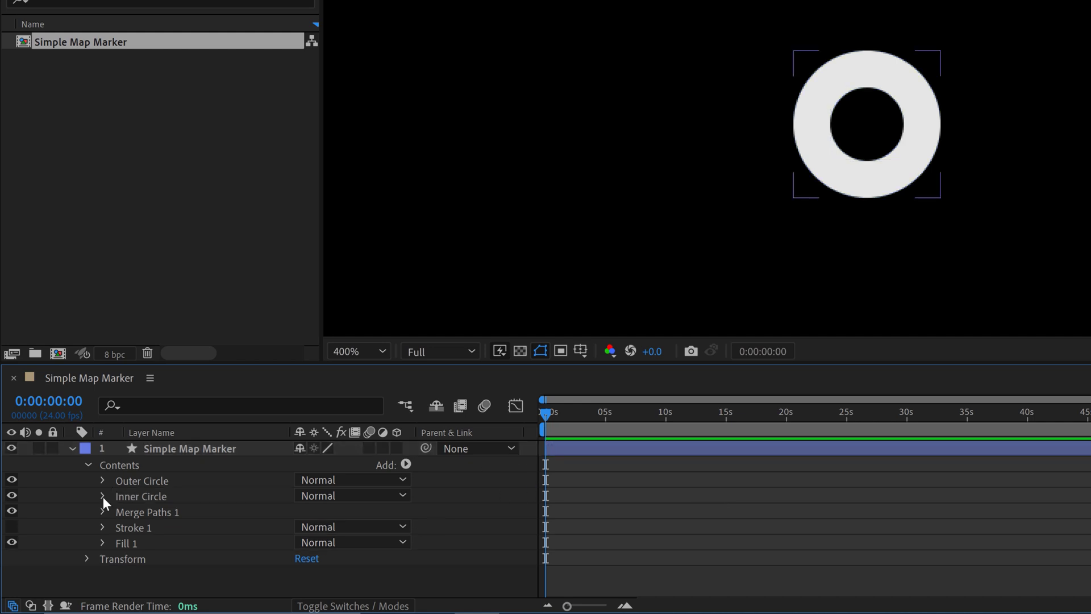
{"action": "left_click", "coordinate": [102, 497]}
{"action": "left_click", "coordinate": [119, 511]}
{"action": "mouse_move", "coordinate": [320, 528]}
{"action": "left_mouse_down"}
{"action": "mouse_move", "coordinate": [364, 515]}
{"action": "mouse_move", "coordinate": [316, 521]}
{"action": "left_mouse_up"}
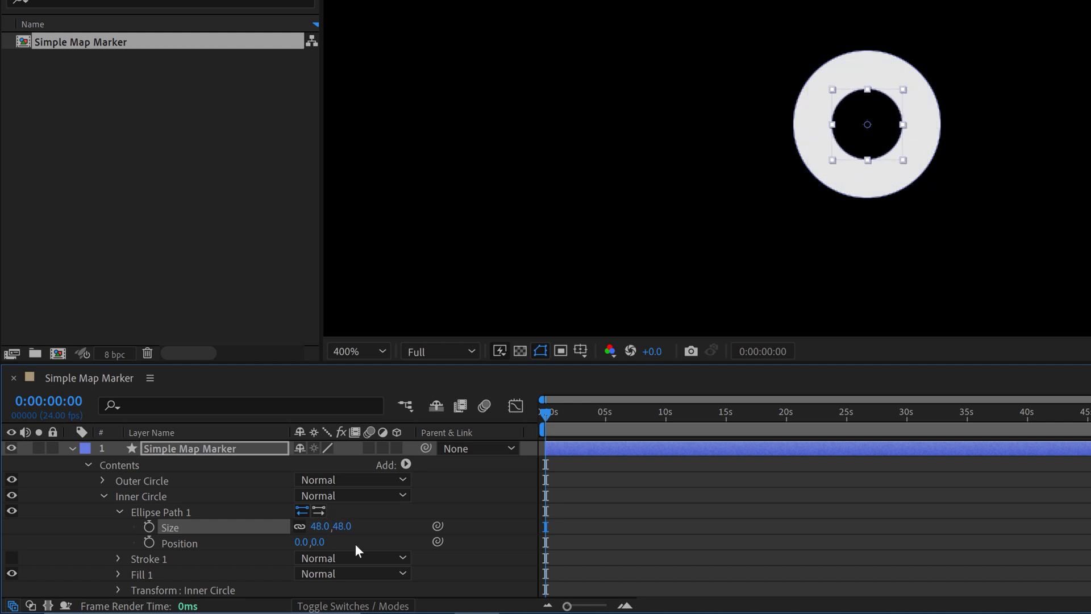
{"action": "left_click", "coordinate": [319, 525]}
{"action": "type", "text": "50"}
{"action": "key", "text": "Return"}
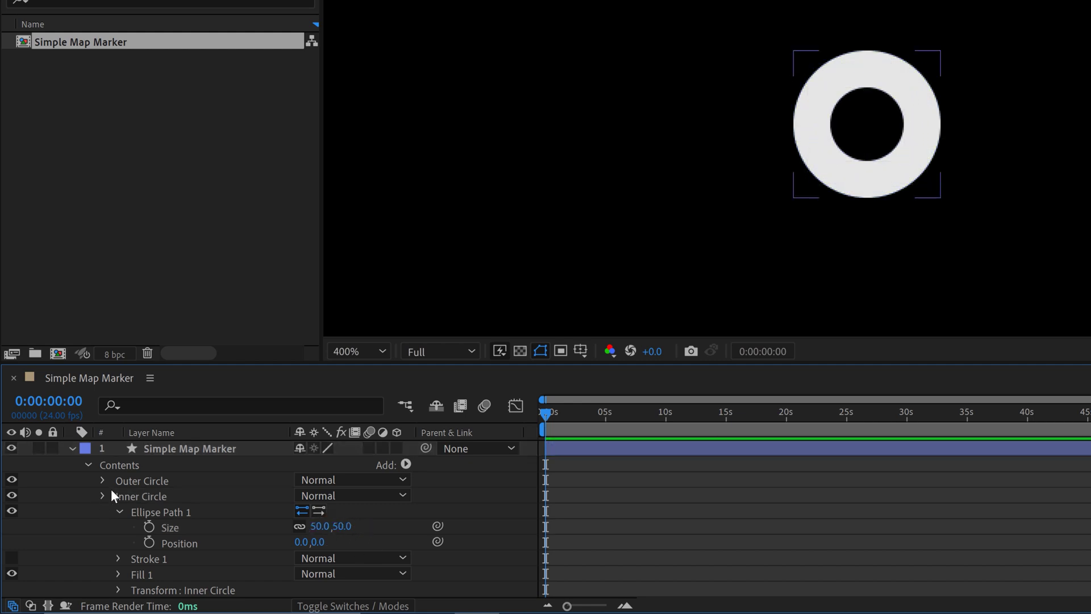
{"action": "left_click", "coordinate": [104, 496]}
Draw a triangle with the Star Tool on the Simple Map Marker layer, its tip overlapping the lower part of the ring
{"action": "left_click", "coordinate": [111, 465]}
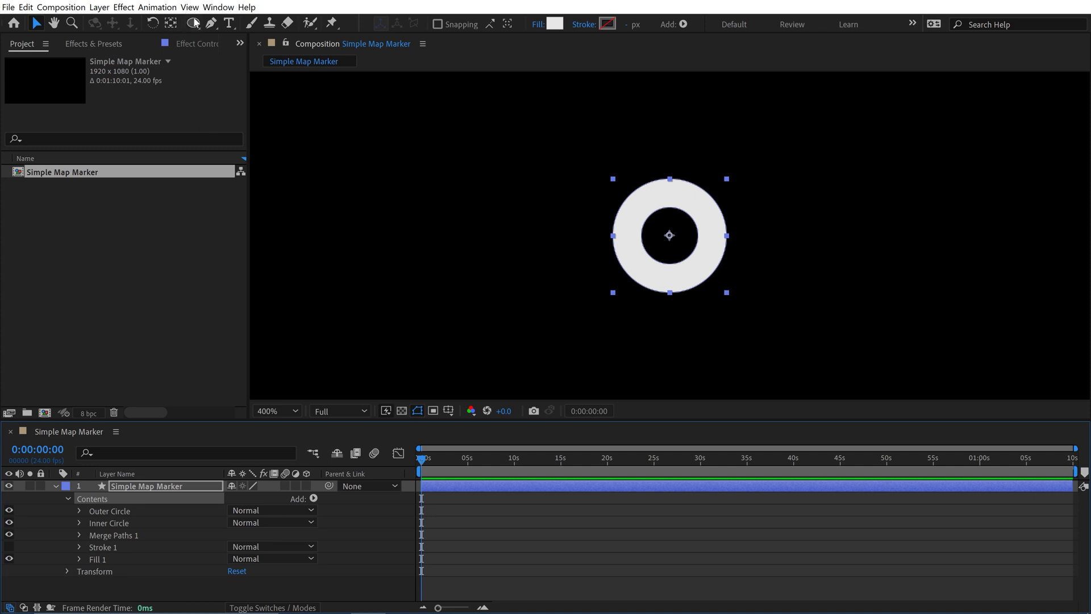
{"action": "left_click", "coordinate": [194, 25]}
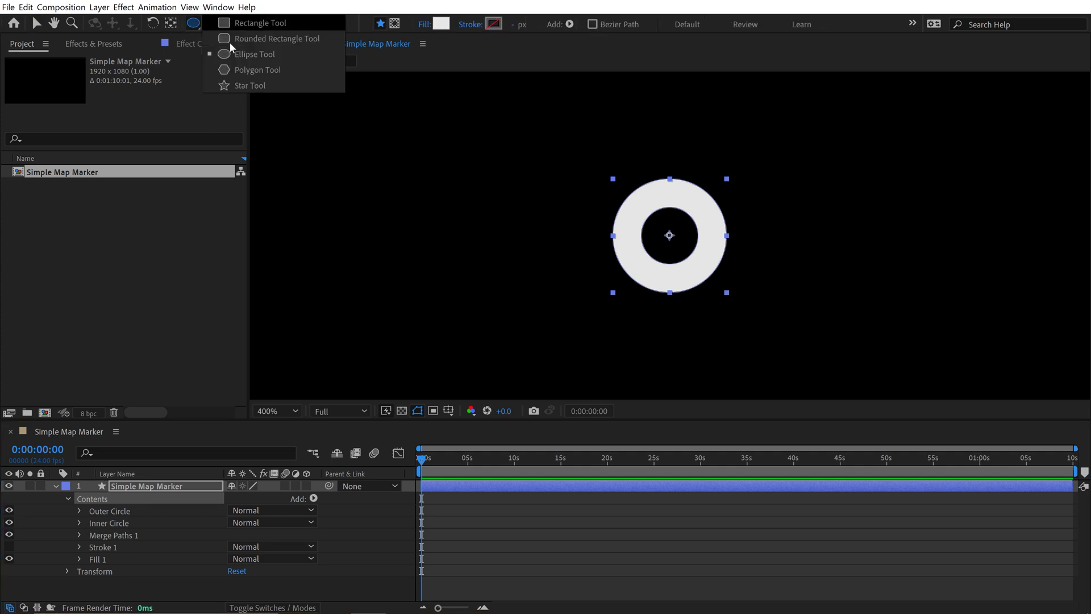
{"action": "left_click", "coordinate": [276, 85]}
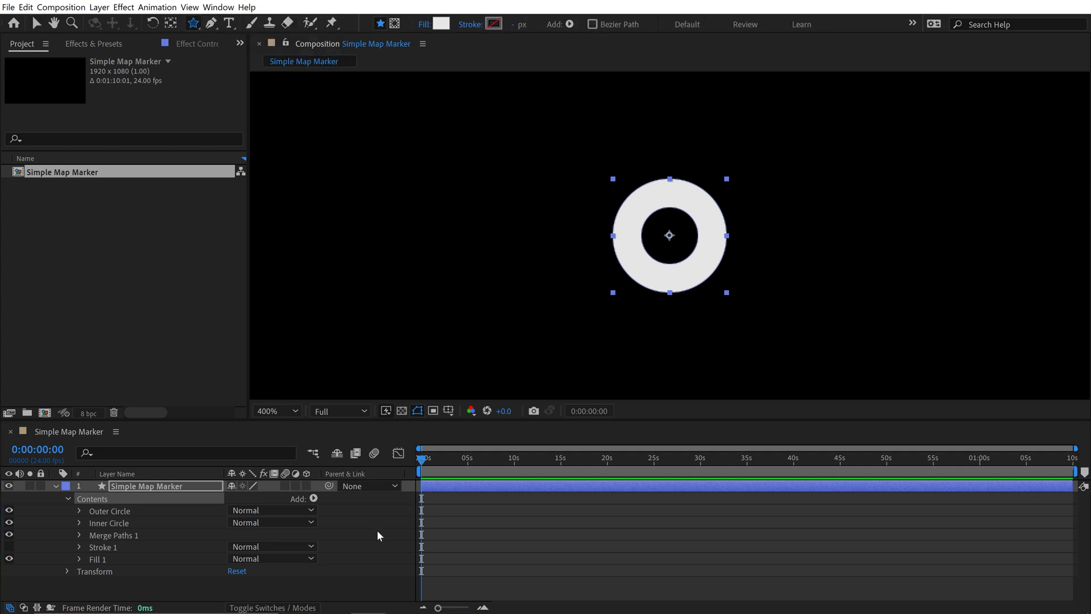
{"action": "left_click", "coordinate": [126, 491]}
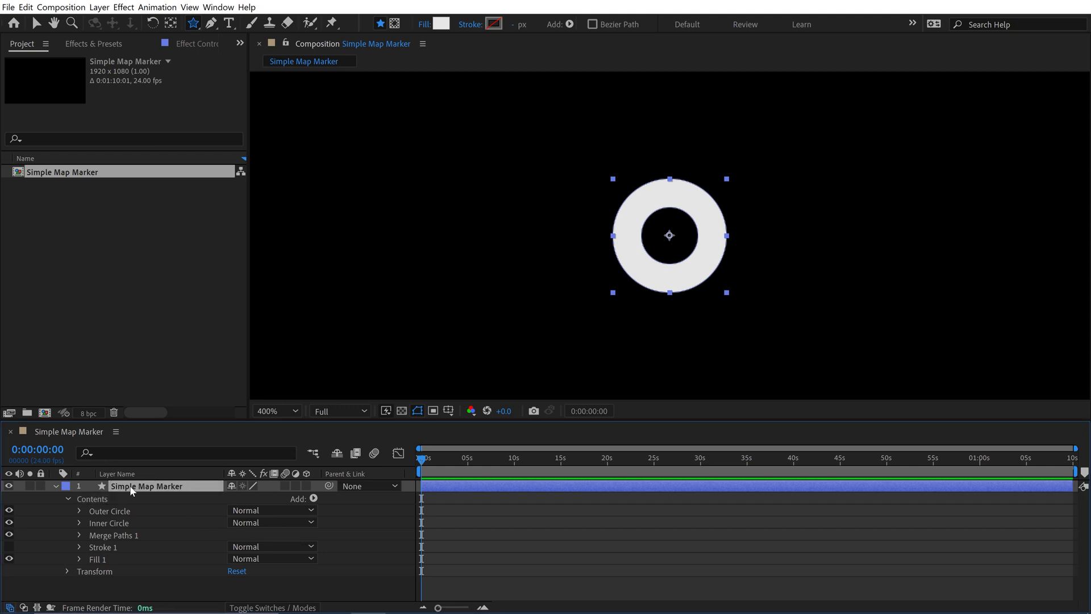
{"action": "mouse_move", "coordinate": [441, 173]}
{"action": "left_mouse_down"}
{"action": "mouse_move", "coordinate": [499, 243]}
{"action": "mouse_move", "coordinate": [406, 224]}
{"action": "mouse_move", "coordinate": [413, 241]}
{"action": "mouse_move", "coordinate": [496, 223]}
{"action": "mouse_move", "coordinate": [500, 245]}
{"action": "mouse_move", "coordinate": [434, 251]}
{"action": "mouse_move", "coordinate": [498, 232]}
{"action": "mouse_move", "coordinate": [490, 250]}
{"action": "mouse_move", "coordinate": [519, 227]}
{"action": "mouse_move", "coordinate": [503, 253]}
{"action": "mouse_move", "coordinate": [500, 238]}
{"action": "mouse_move", "coordinate": [489, 241]}
{"action": "mouse_move", "coordinate": [494, 202]}
{"action": "mouse_move", "coordinate": [485, 208]}
{"action": "left_mouse_up"}
{"action": "key", "text": "Down"}
{"action": "key", "text": "Up"}
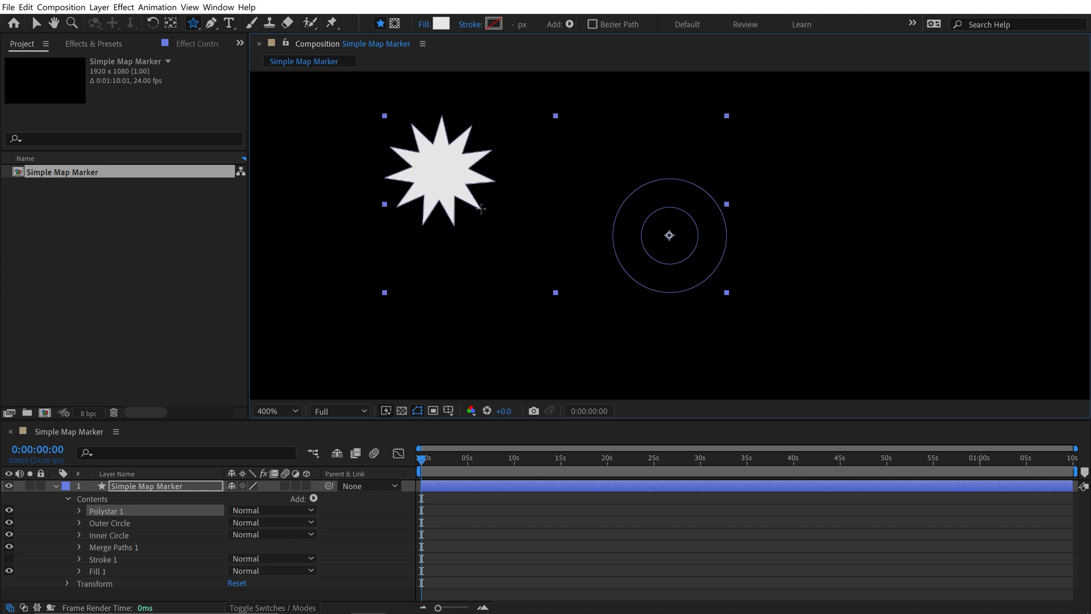
{"action": "key", "text": "Down"}
{"action": "key", "text": "Down"}
{"action": "left_click_drag", "start_coordinate": [470, 209], "coordinate": [694, 360]}
{"action": "key", "text": "space"}
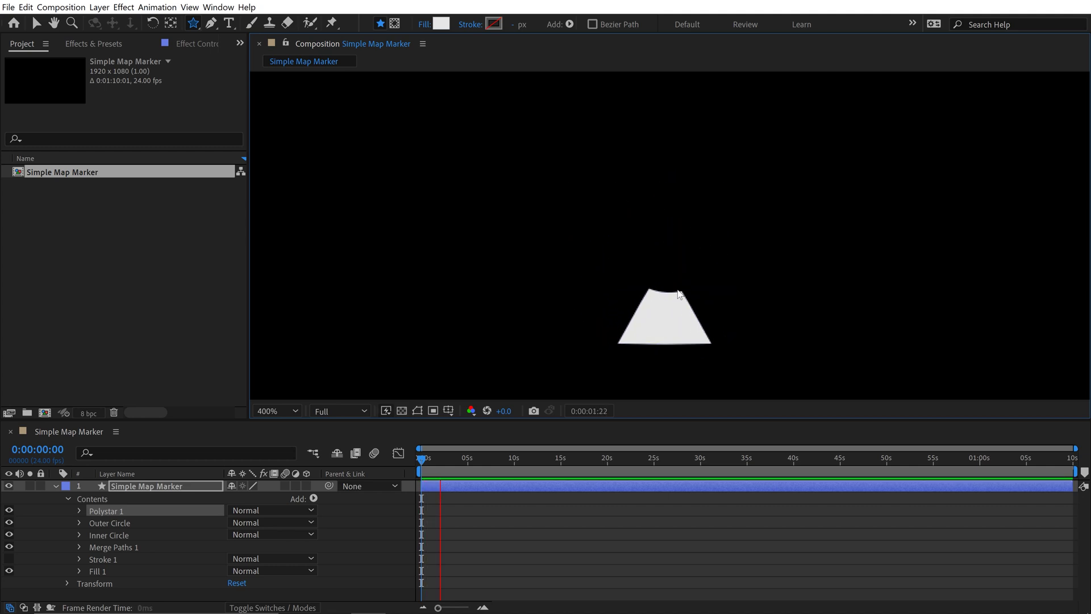
{"action": "key", "text": "space"}
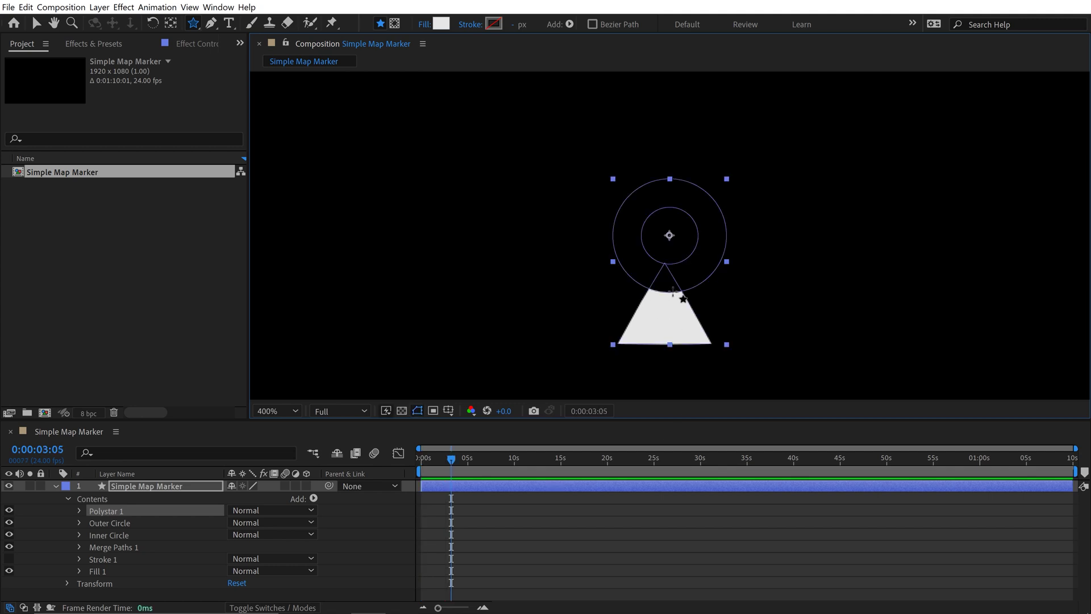
{"action": "key", "text": "v"}
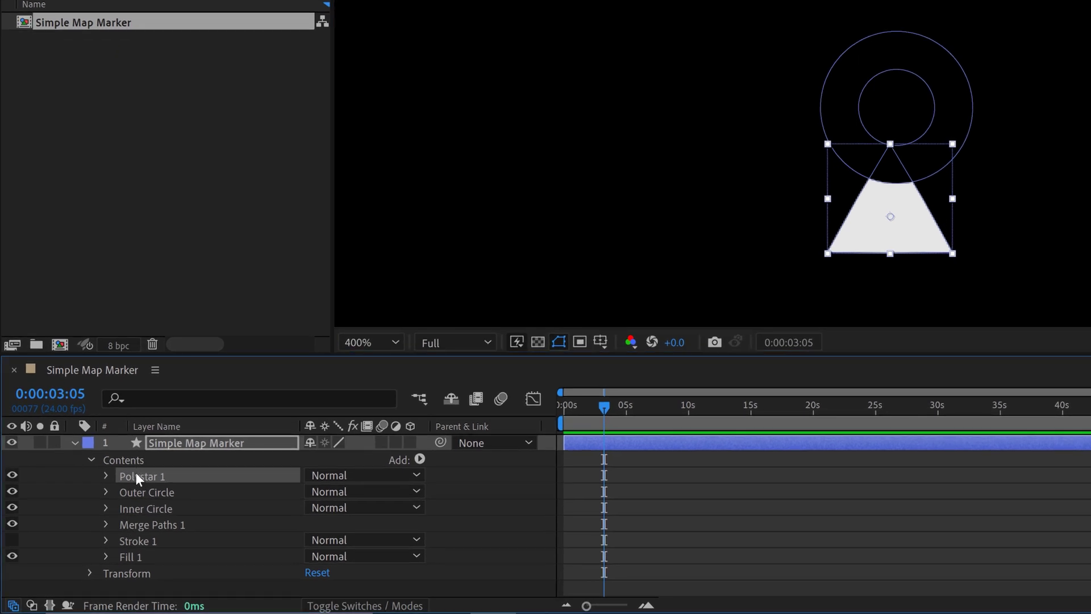
Move the Polystar 1 group below Merge Paths 1 in the layer's contents
{"action": "left_click_drag", "start_coordinate": [132, 474], "coordinate": [139, 531]}
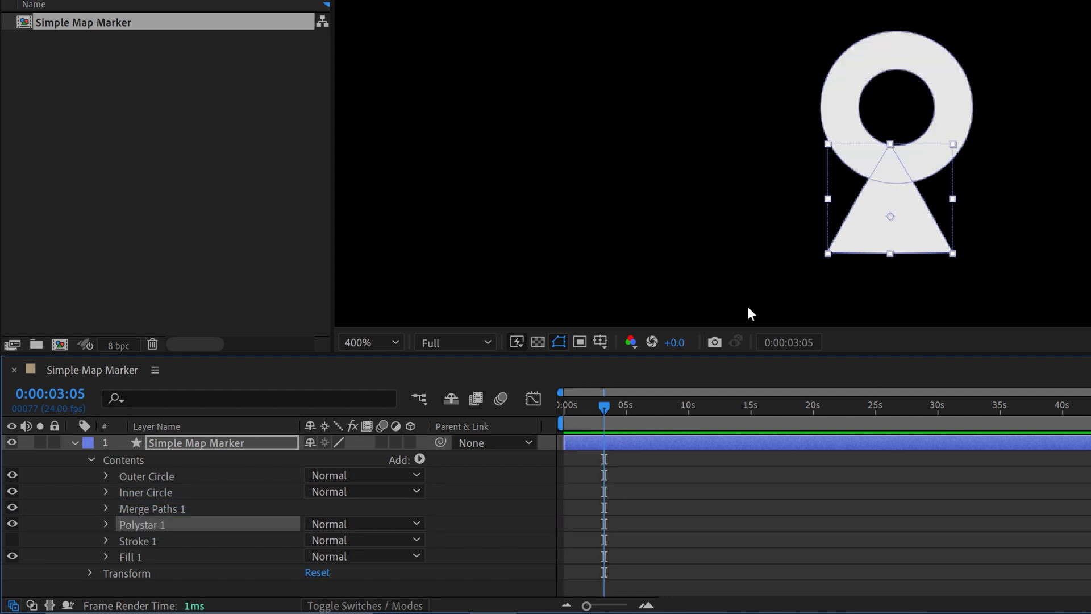
{"action": "scroll", "coordinate": [920, 193], "scroll_direction": "up", "scroll_amount": 1}
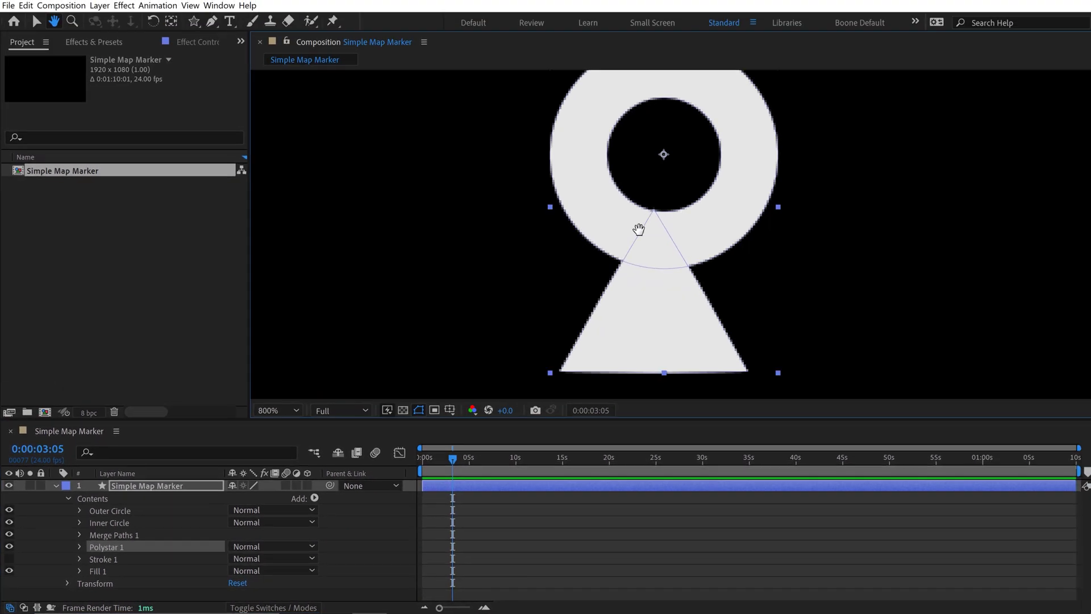
{"action": "left_click_drag", "start_coordinate": [855, 102], "coordinate": [791, 155]}
{"action": "key", "text": "v"}
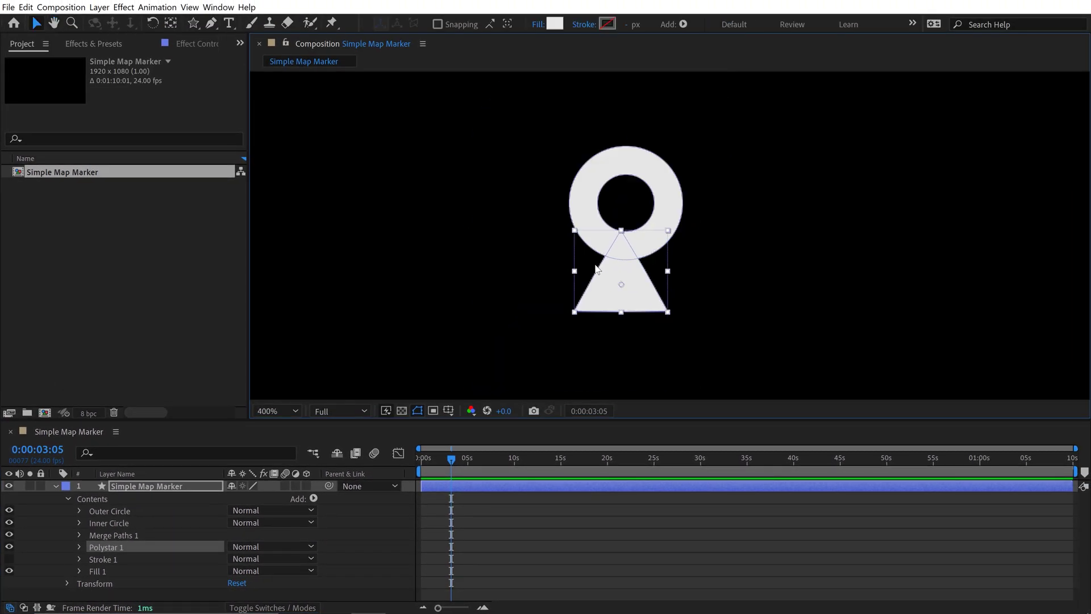
{"action": "key", "text": "comma"}
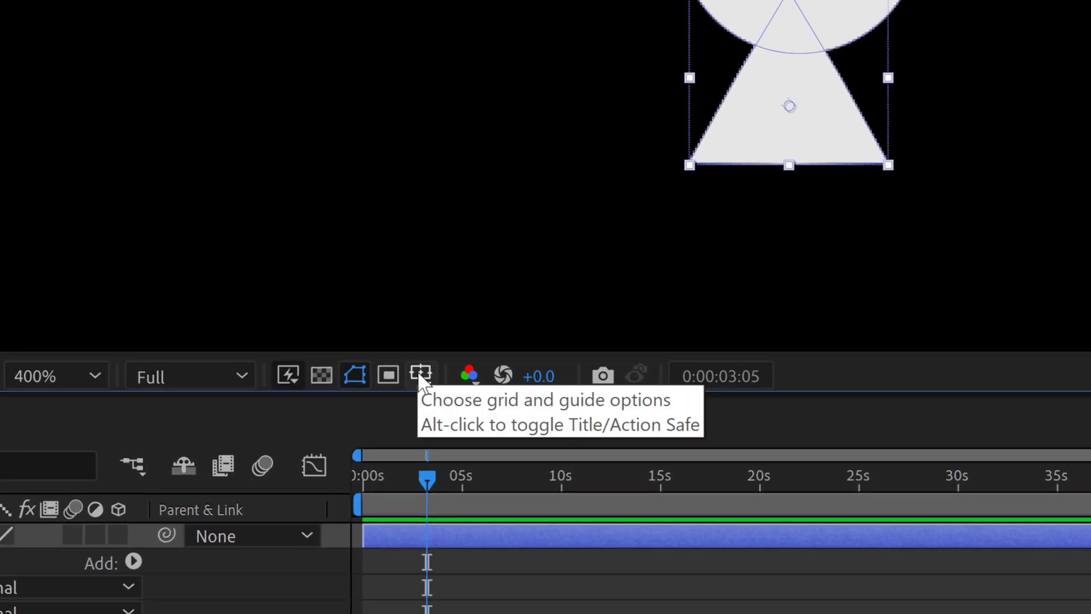
Show the rulers and add a vertical guide to the composition at position 1920/2
{"action": "left_click", "coordinate": [418, 374]}
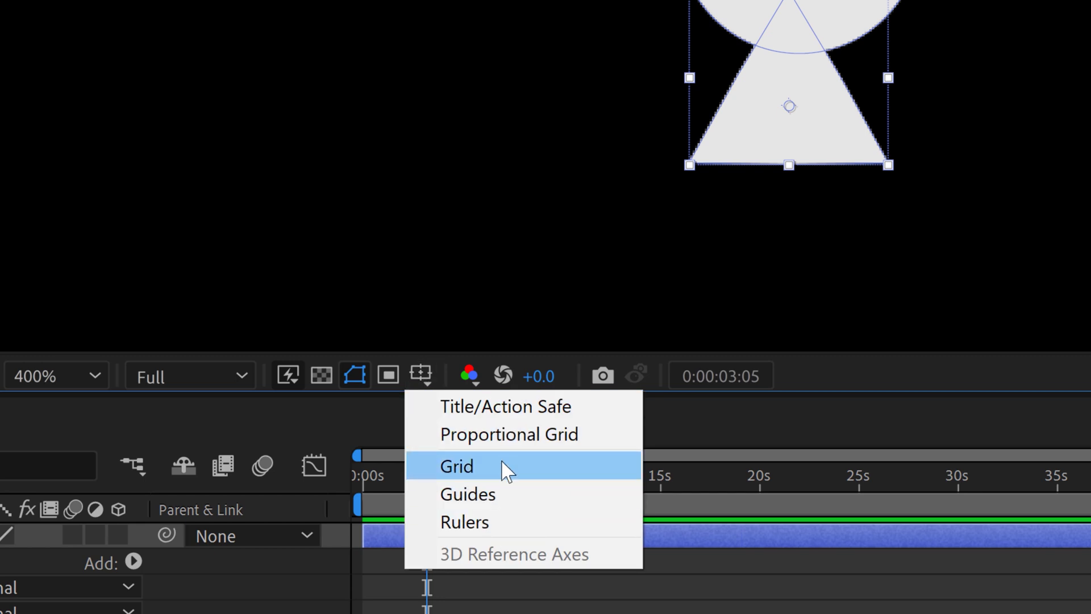
{"action": "left_click", "coordinate": [489, 530]}
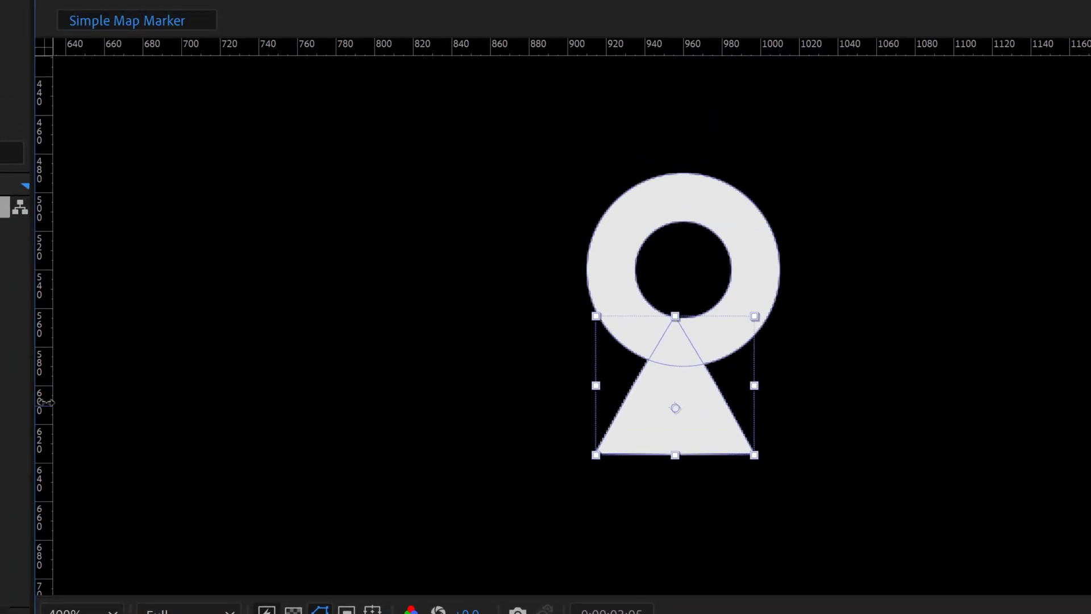
{"action": "left_click_drag", "start_coordinate": [11, 116], "coordinate": [358, 115]}
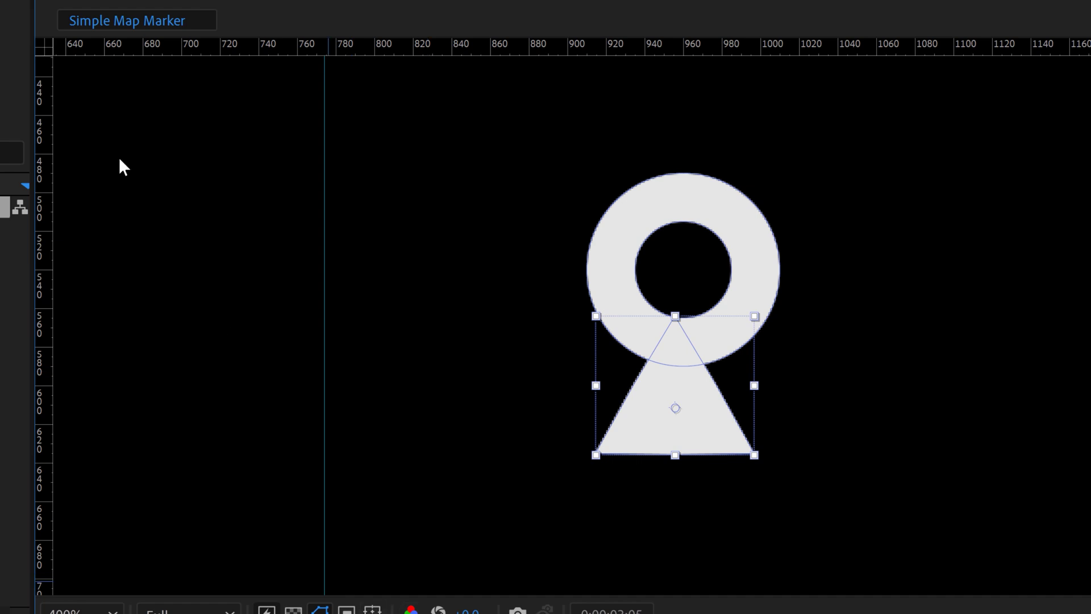
{"action": "right_click", "coordinate": [325, 380]}
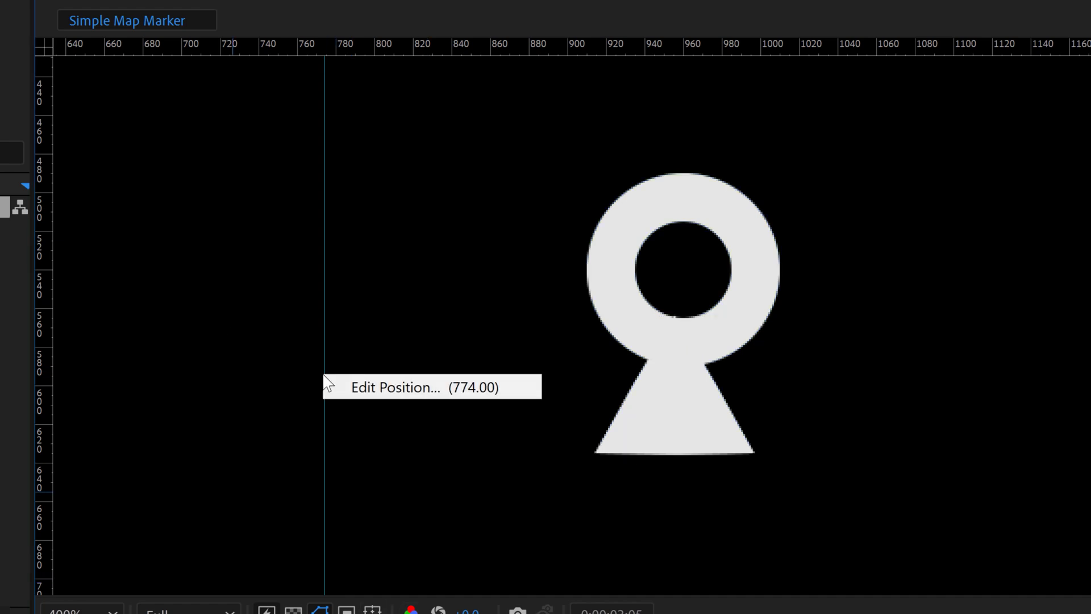
{"action": "left_click", "coordinate": [400, 387]}
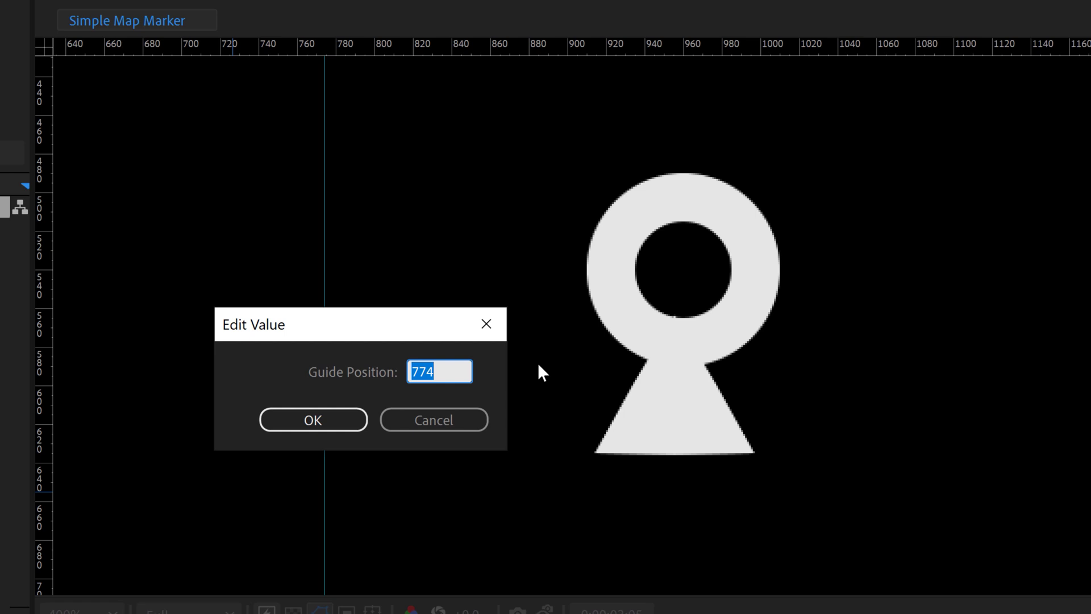
{"action": "type", "text": "1920/2"}
{"action": "key", "text": "Return"}
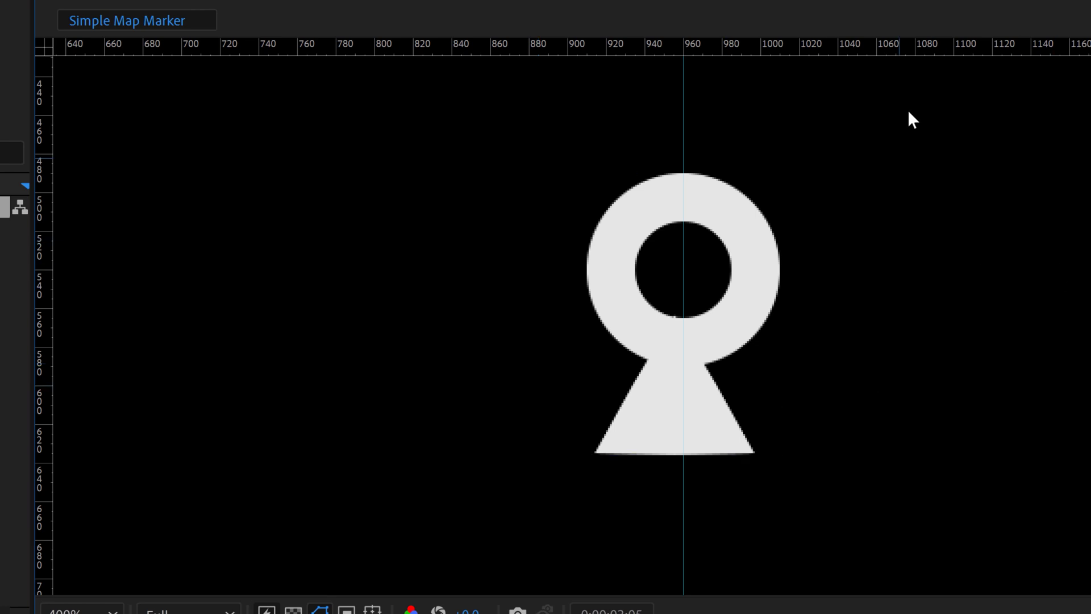
Add a horizontal guide to the composition at position 1080/2
{"action": "left_click_drag", "start_coordinate": [921, 45], "coordinate": [933, 167]}
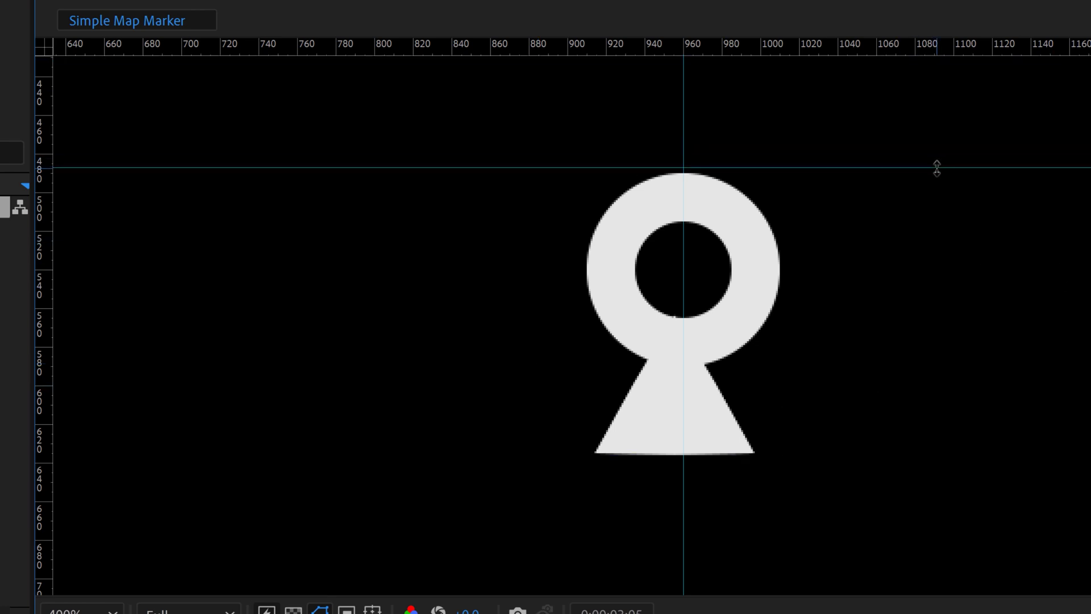
{"action": "right_click", "coordinate": [937, 168]}
{"action": "left_click", "coordinate": [972, 180]}
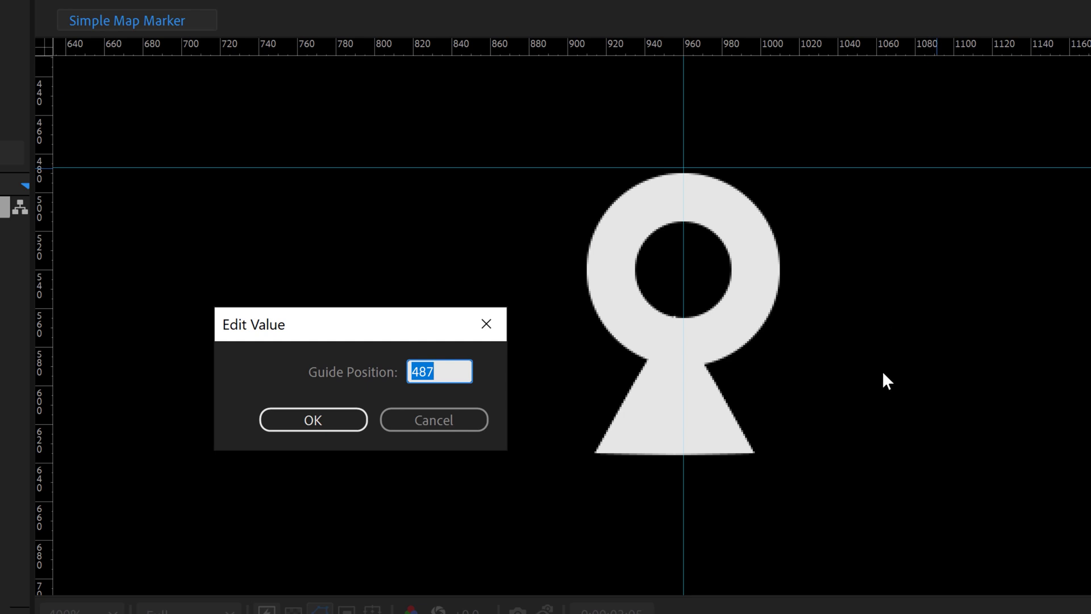
{"action": "type", "text": "1080/2"}
{"action": "key", "text": "Return"}
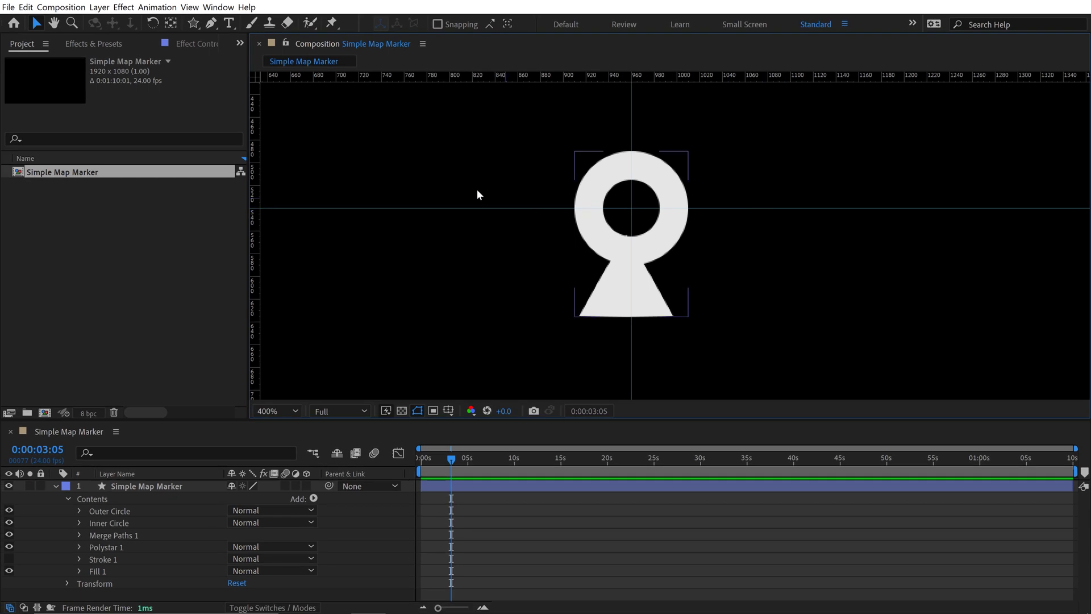
{"action": "left_click", "coordinate": [478, 195]}
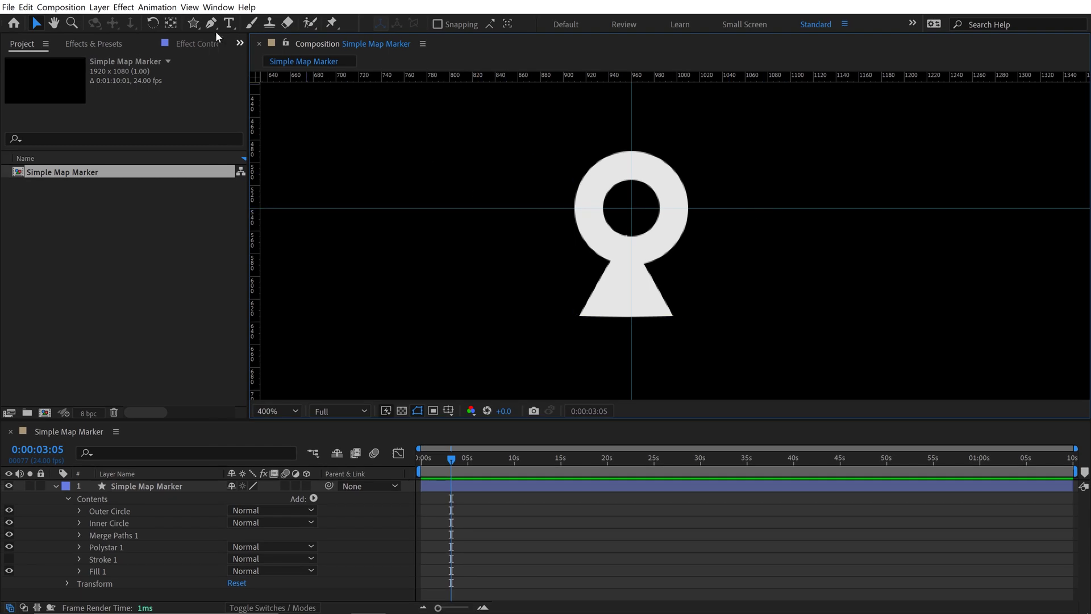
Lock the guides and enable snapping to guides
{"action": "left_click", "coordinate": [190, 8]}
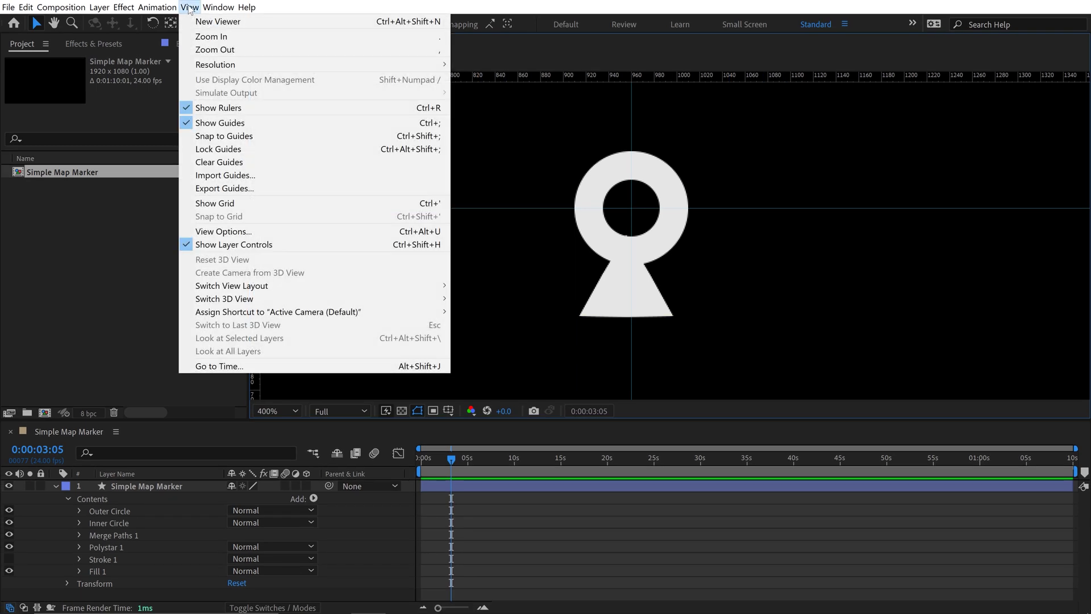
{"action": "left_click", "coordinate": [215, 152]}
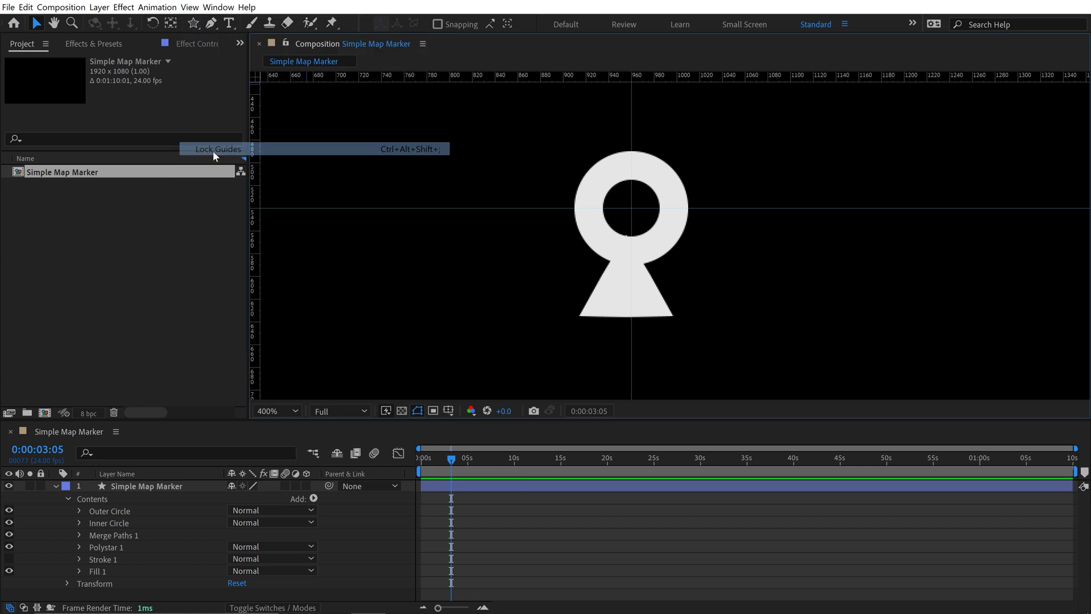
{"action": "left_click", "coordinate": [194, 8]}
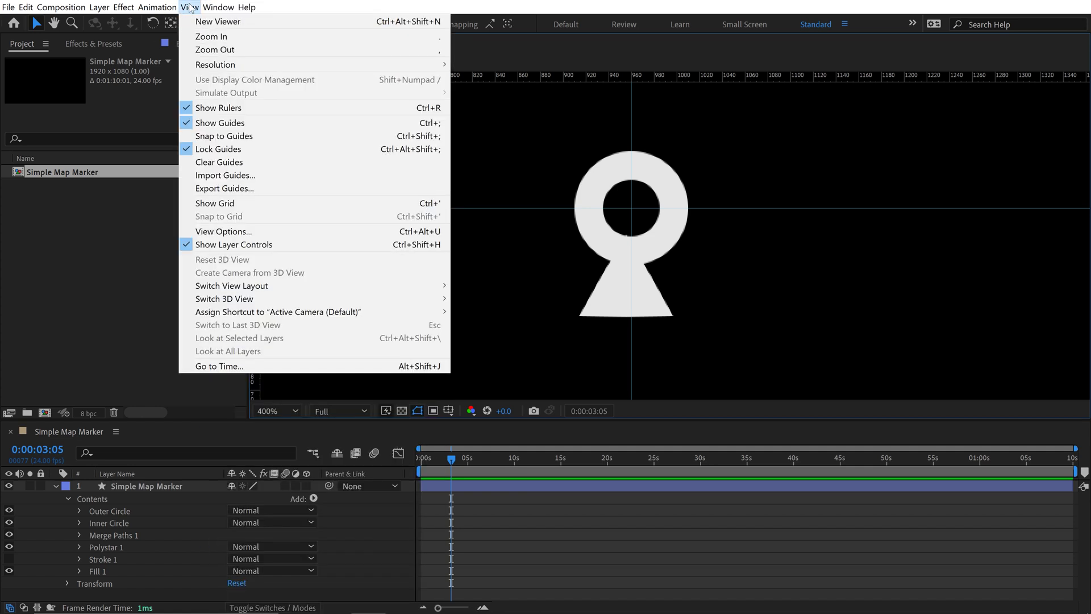
{"action": "left_click", "coordinate": [206, 136]}
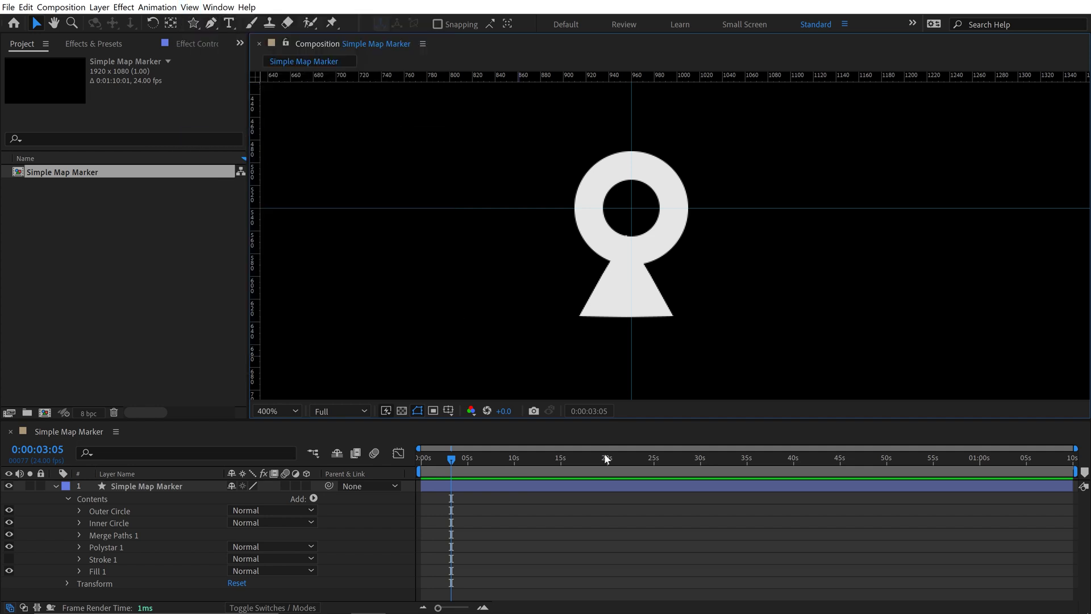
Show the grid over the composition and hide it again
{"action": "left_click", "coordinate": [449, 410]}
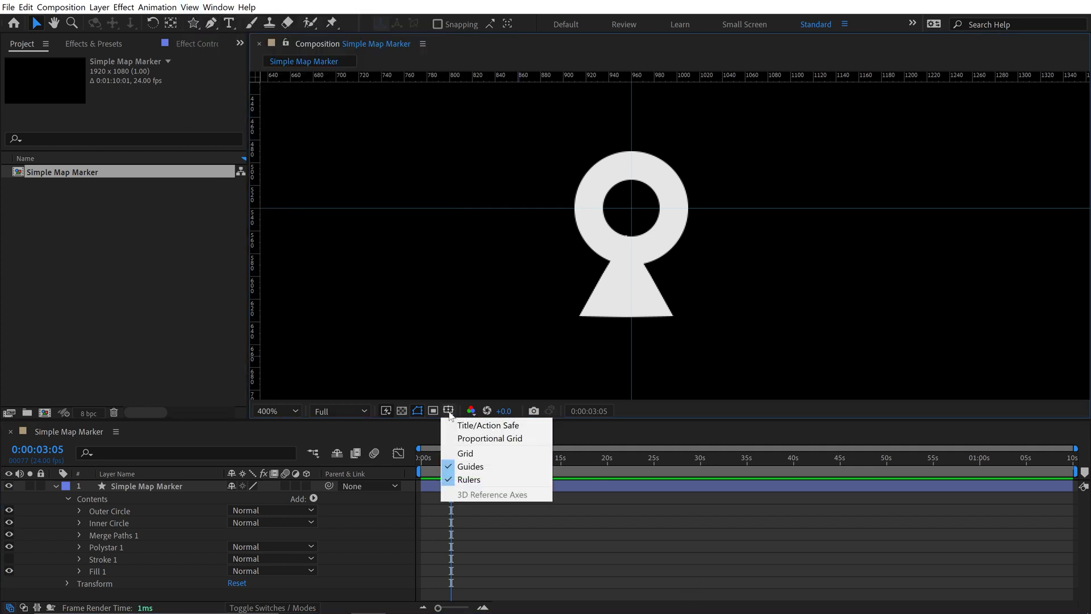
{"action": "left_click", "coordinate": [464, 456]}
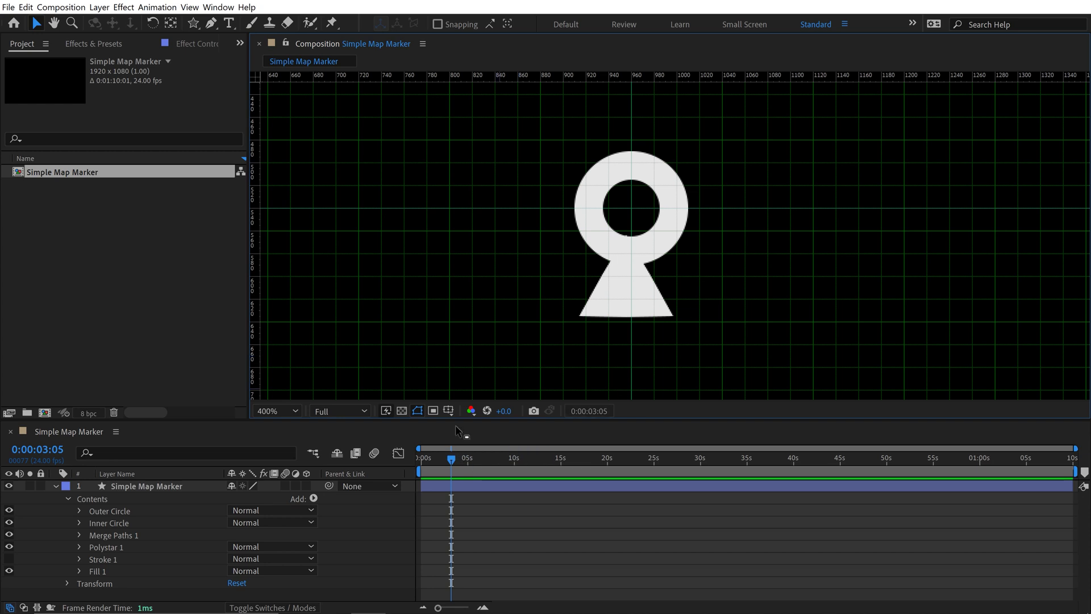
{"action": "left_click", "coordinate": [449, 411]}
{"action": "left_click", "coordinate": [465, 453]}
Centre the triangle horizontally by setting the X position in Polystar 1's transform to 0
{"action": "left_click", "coordinate": [653, 305]}
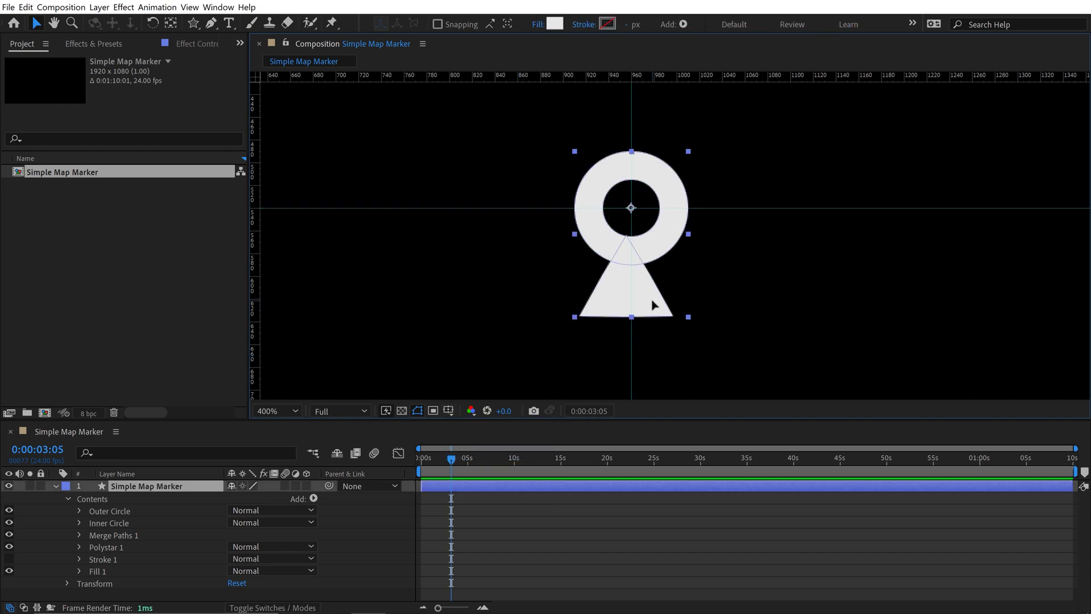
{"action": "scroll", "coordinate": [652, 305], "scroll_direction": "up", "scroll_amount": 3}
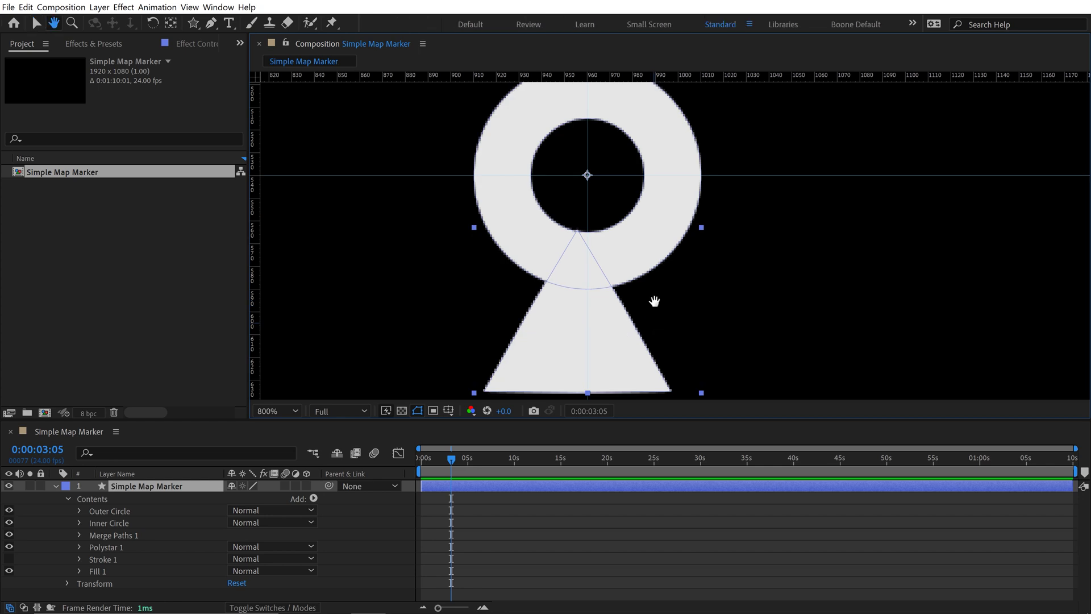
{"action": "left_click", "coordinate": [79, 546]}
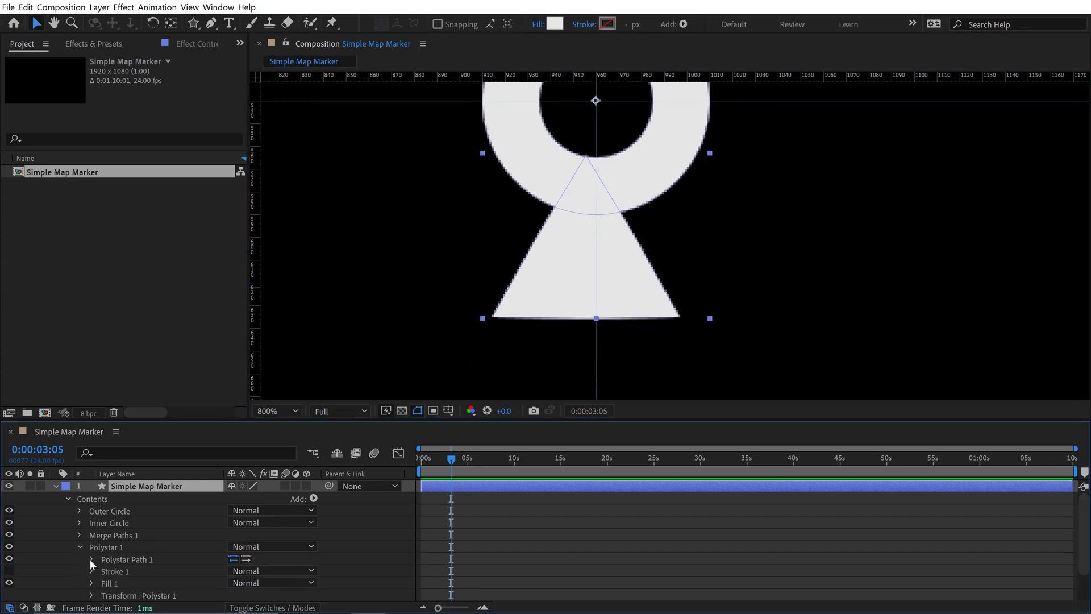
{"action": "scroll", "coordinate": [90, 560], "scroll_direction": "down", "scroll_amount": 1}
{"action": "left_click", "coordinate": [91, 560]}
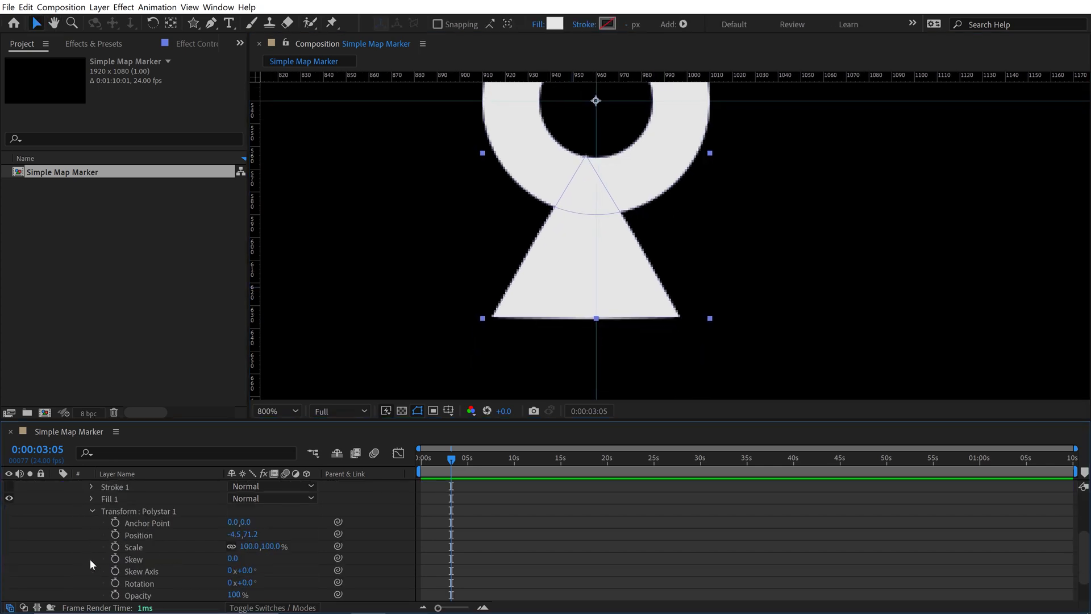
{"action": "left_click", "coordinate": [241, 536]}
{"action": "type", "text": "0"}
{"action": "key", "text": "Return"}
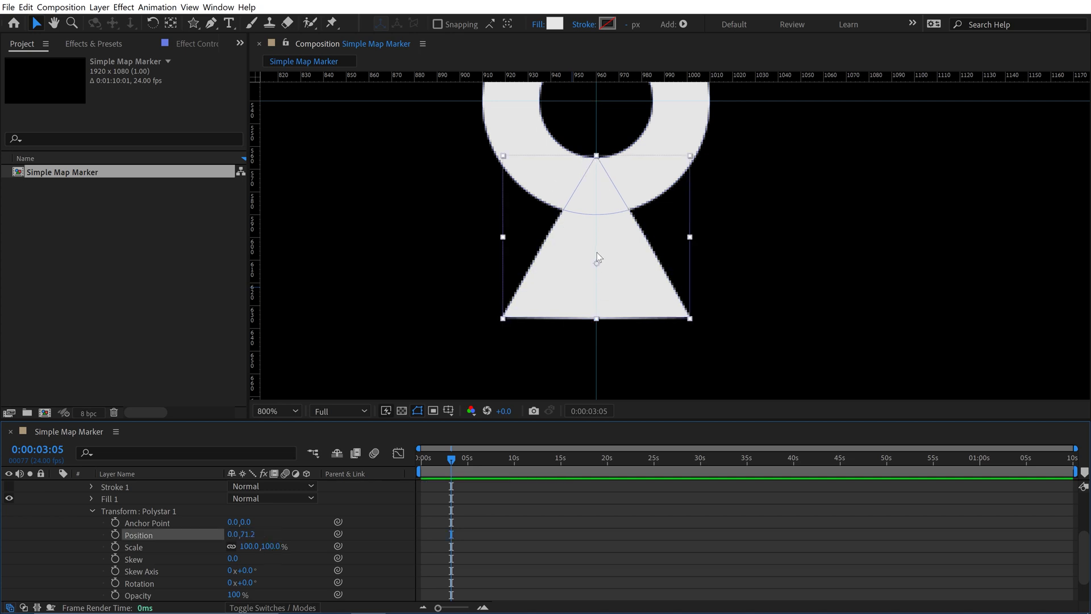
Lower the triangle relative to the ring by adjusting Polystar 1's Y position to 82.2
{"action": "key", "text": "h"}
{"action": "left_click_drag", "start_coordinate": [780, 175], "coordinate": [787, 215]}
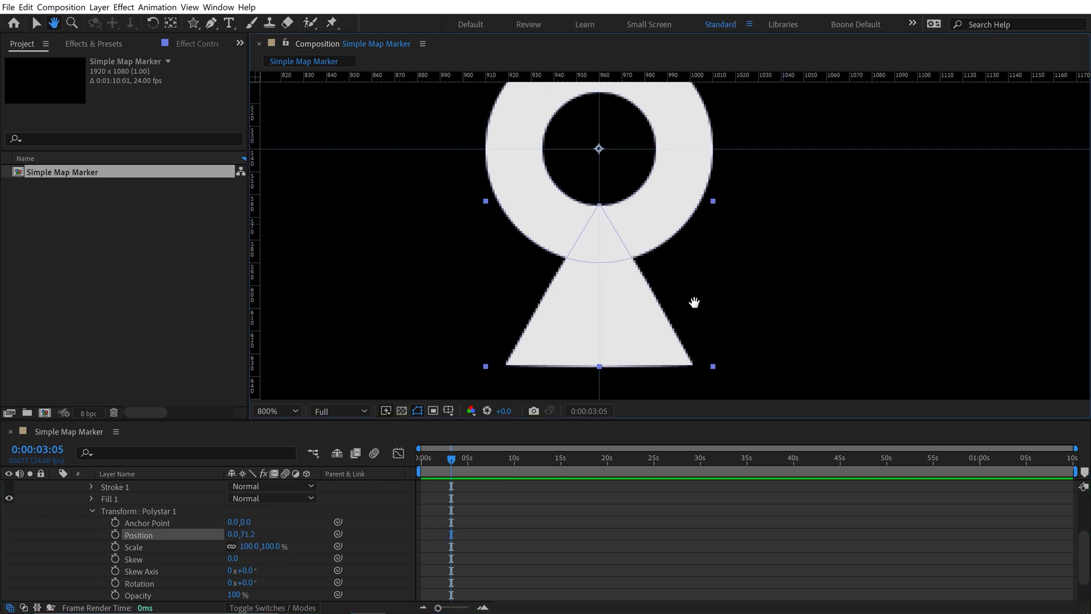
{"action": "key", "text": "v"}
{"action": "mouse_move", "coordinate": [247, 534]}
{"action": "left_mouse_down"}
{"action": "mouse_move", "coordinate": [230, 535]}
{"action": "mouse_move", "coordinate": [263, 537]}
{"action": "left_mouse_up"}
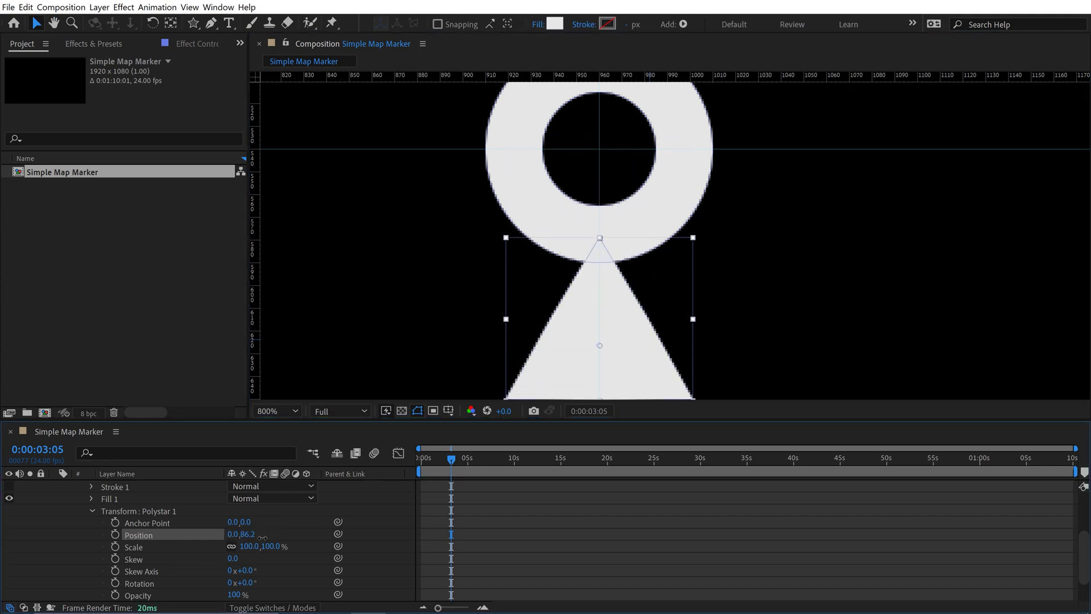
{"action": "key", "text": "h"}
{"action": "left_click_drag", "start_coordinate": [791, 331], "coordinate": [812, 294]}
{"action": "key", "text": "v"}
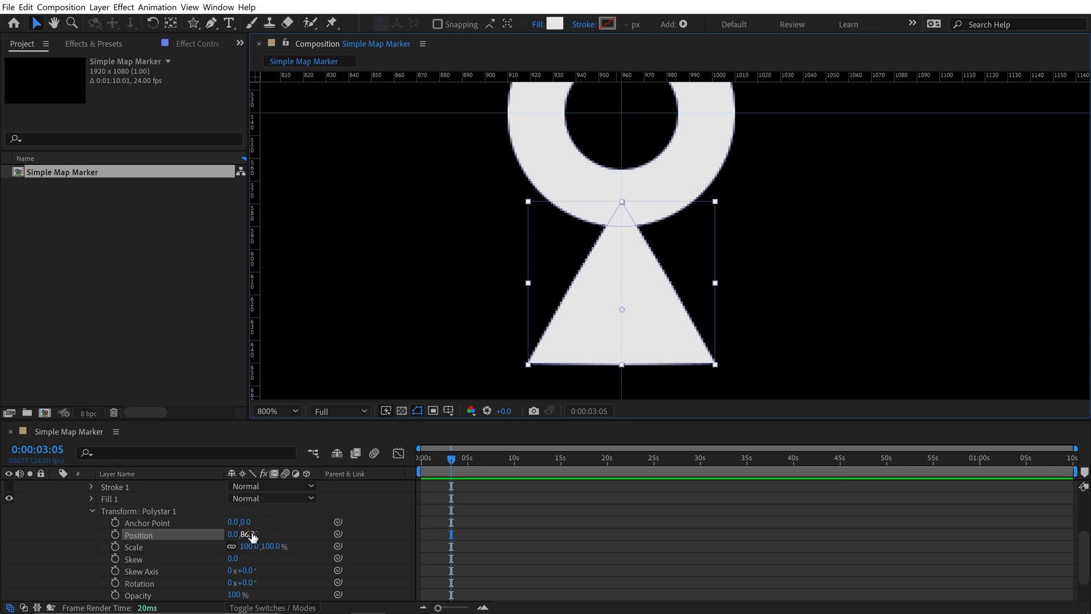
{"action": "left_click_drag", "start_coordinate": [252, 535], "coordinate": [250, 535]}
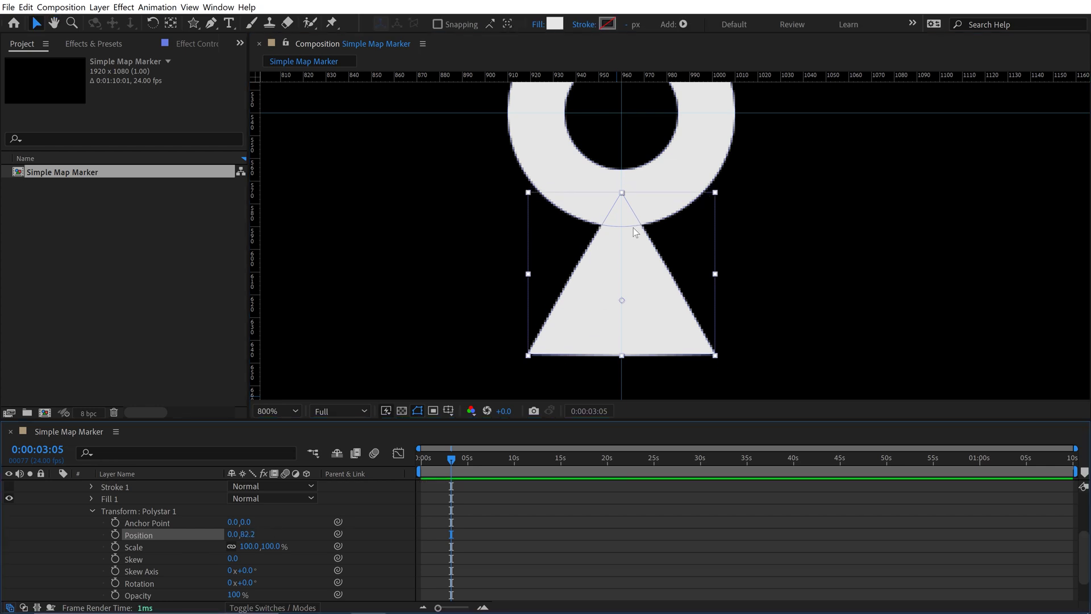
Try changing the rotation value in Polystar 1's transform and undo the change
{"action": "scroll", "coordinate": [298, 562], "scroll_direction": "down", "scroll_amount": 3}
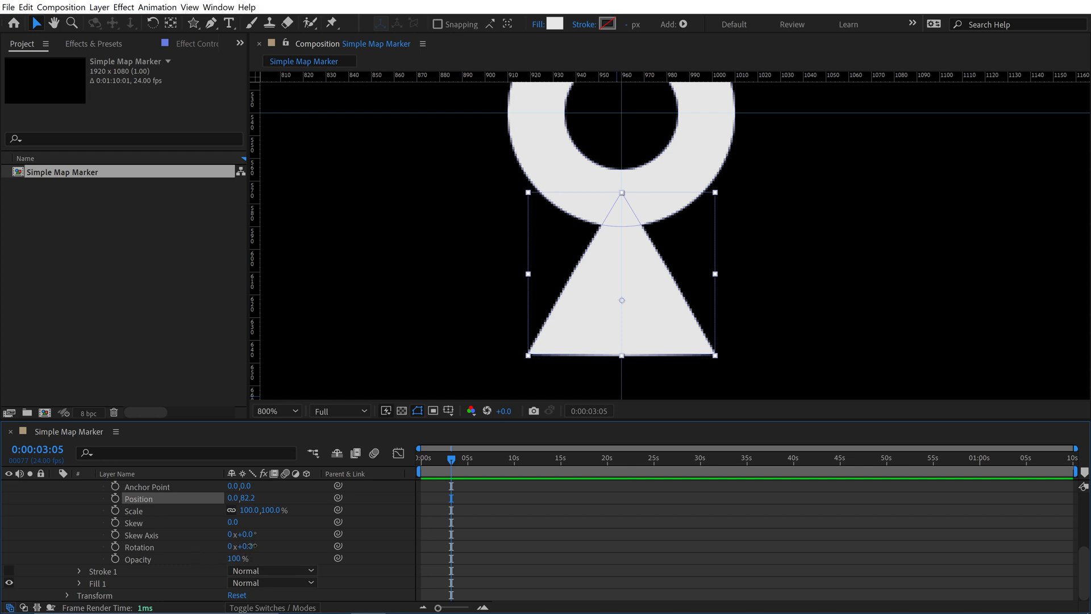
{"action": "mouse_move", "coordinate": [246, 546]}
{"action": "left_mouse_down"}
{"action": "mouse_move", "coordinate": [279, 547]}
{"action": "mouse_move", "coordinate": [249, 546]}
{"action": "left_mouse_up"}
{"action": "key", "text": "ctrl+z"}
{"action": "key", "text": "ctrl+z"}
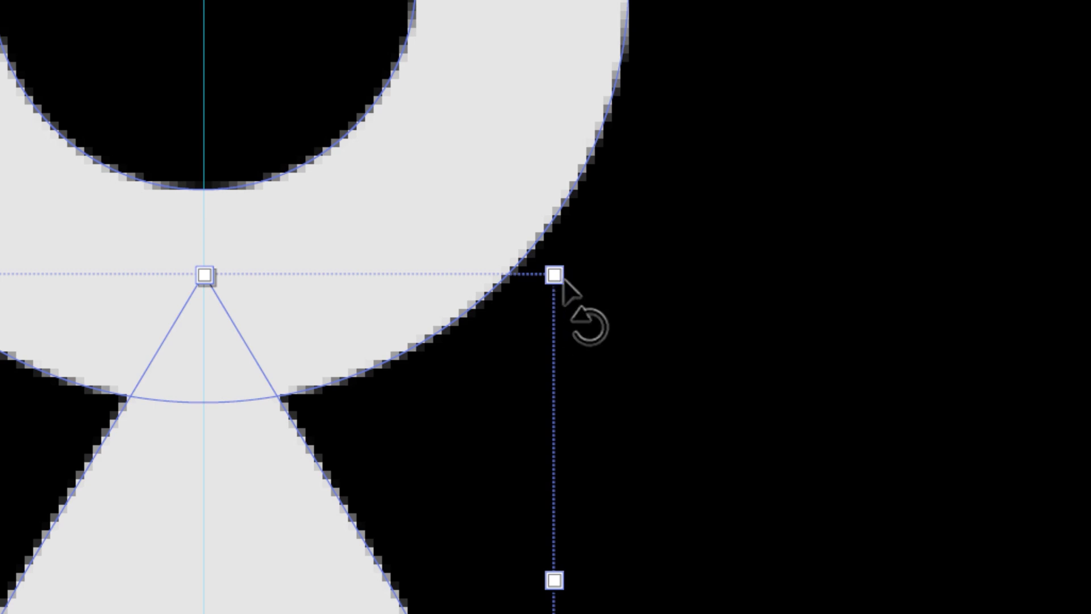
Rotate the triangle to 180° so it points down and set its Y position to 60
{"action": "left_click_drag", "start_coordinate": [716, 259], "coordinate": [696, 590]}
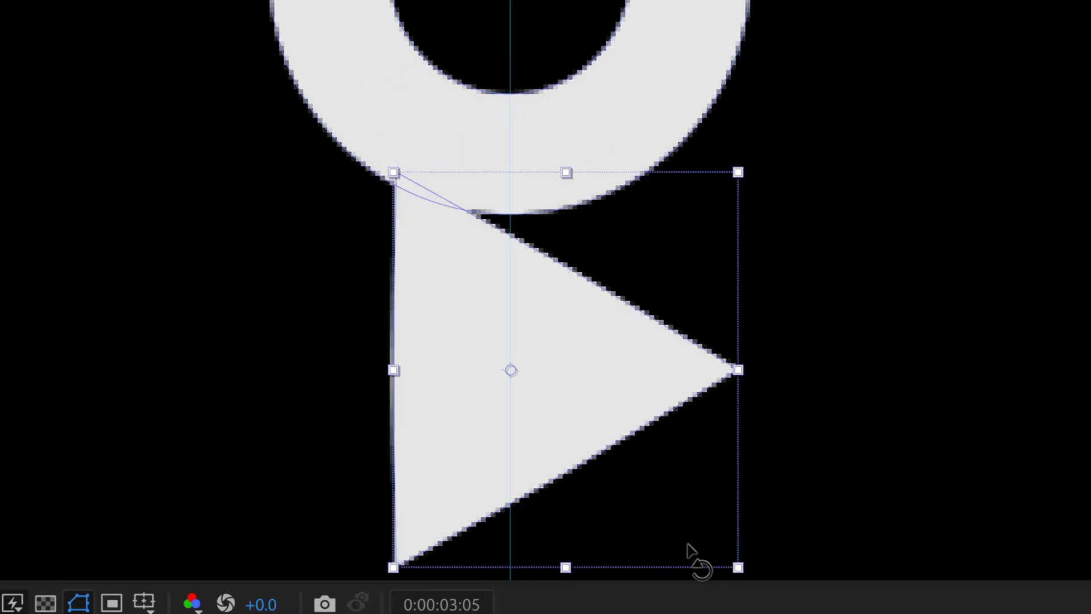
{"action": "left_click_drag", "start_coordinate": [687, 545], "coordinate": [396, 574]}
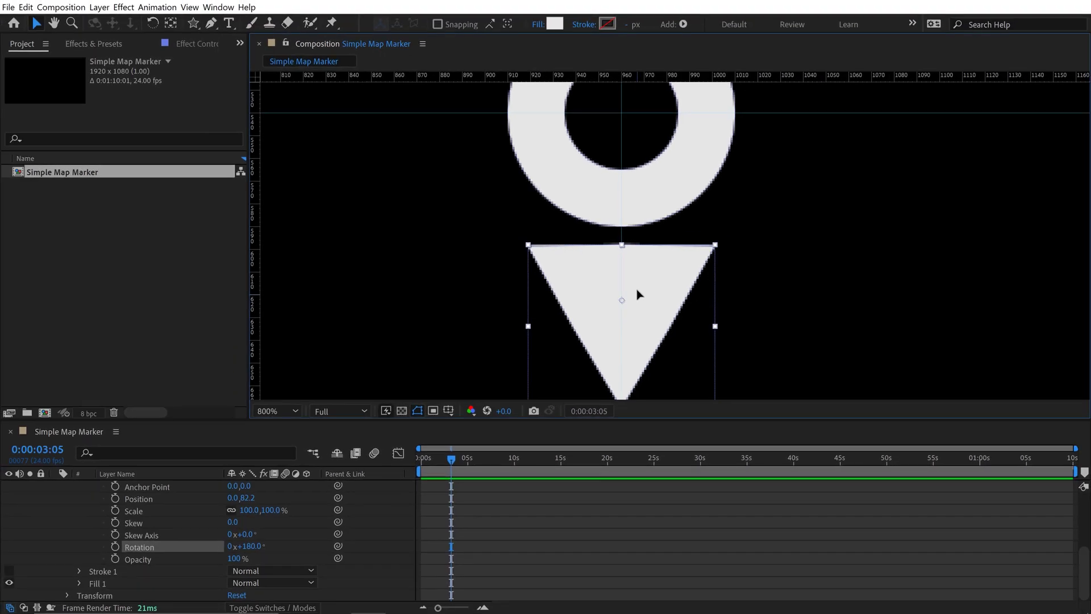
{"action": "left_click_drag", "start_coordinate": [247, 498], "coordinate": [228, 501]}
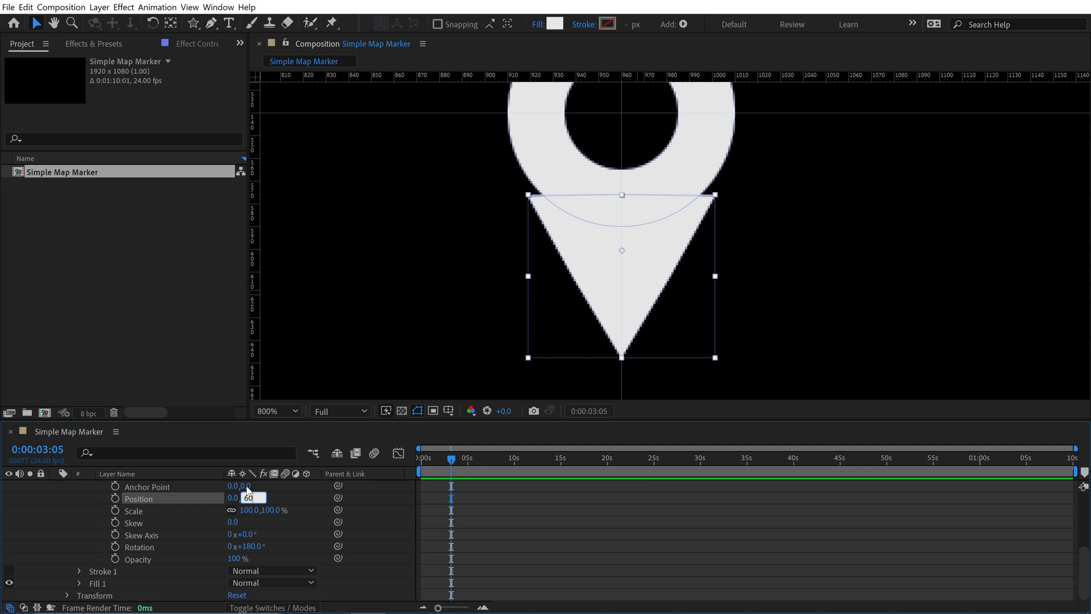
{"action": "key", "text": "Return"}
Convert Polystar Path 1 to a Bezier path
{"action": "scroll", "coordinate": [756, 282], "scroll_direction": "down", "scroll_amount": 1}
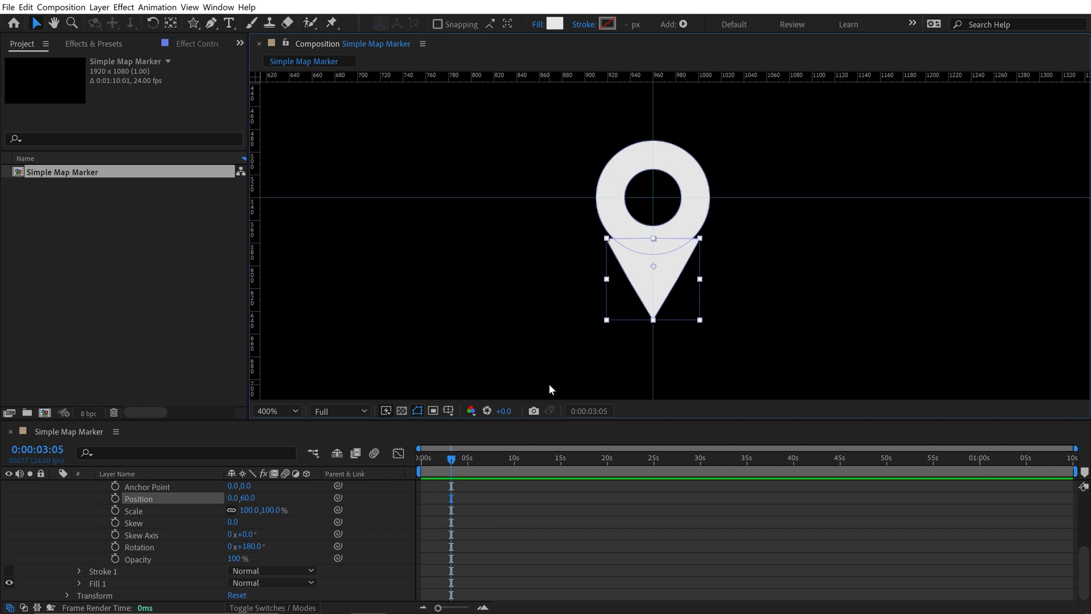
{"action": "scroll", "coordinate": [679, 246], "scroll_direction": "up", "scroll_amount": 1}
{"action": "key", "text": "h"}
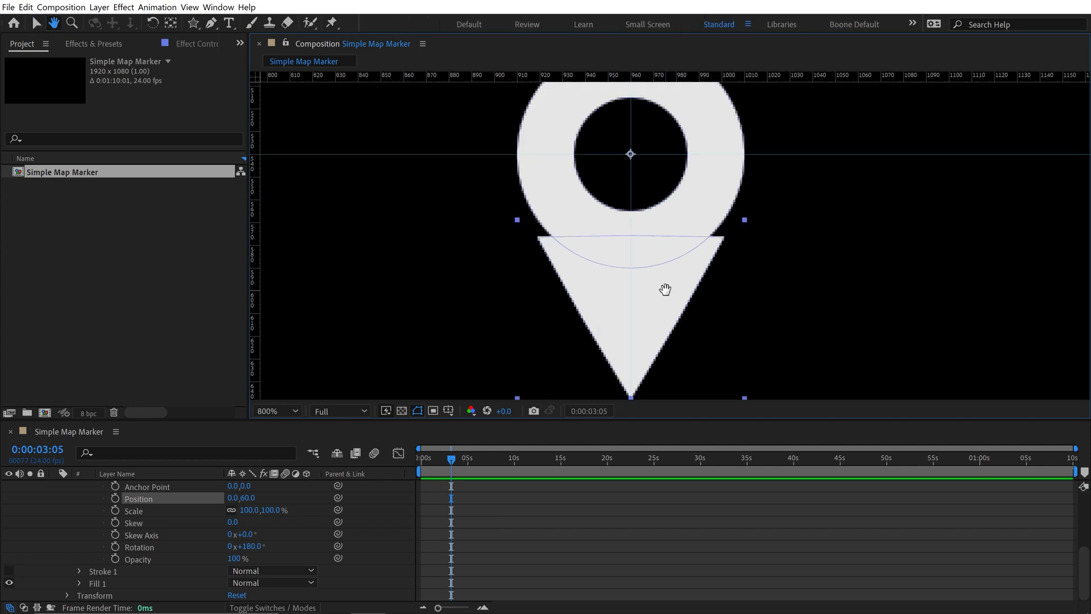
{"action": "scroll", "coordinate": [664, 259], "scroll_direction": "down", "scroll_amount": 2}
{"action": "scroll", "coordinate": [664, 246], "scroll_direction": "up", "scroll_amount": 1}
{"action": "key", "text": "v"}
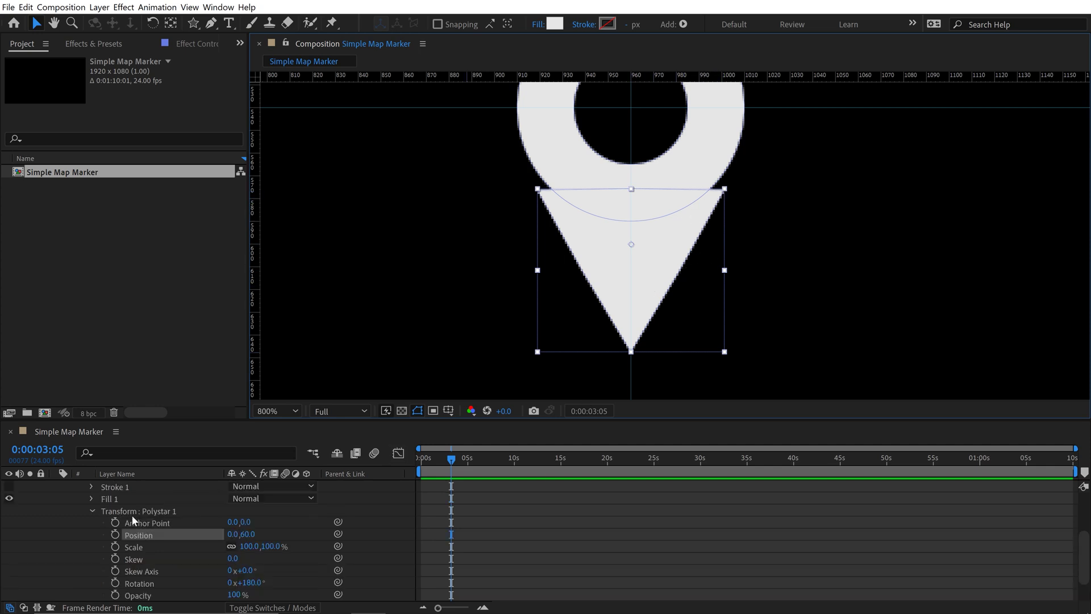
{"action": "scroll", "coordinate": [136, 513], "scroll_direction": "up", "scroll_amount": 3}
{"action": "left_click", "coordinate": [117, 558]}
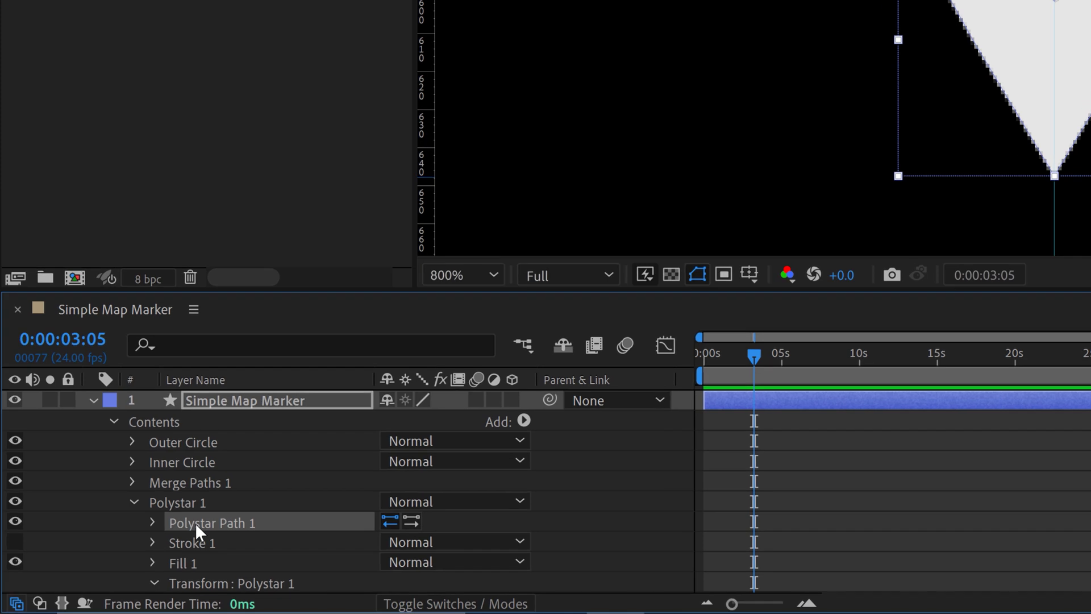
{"action": "right_click", "coordinate": [192, 525]}
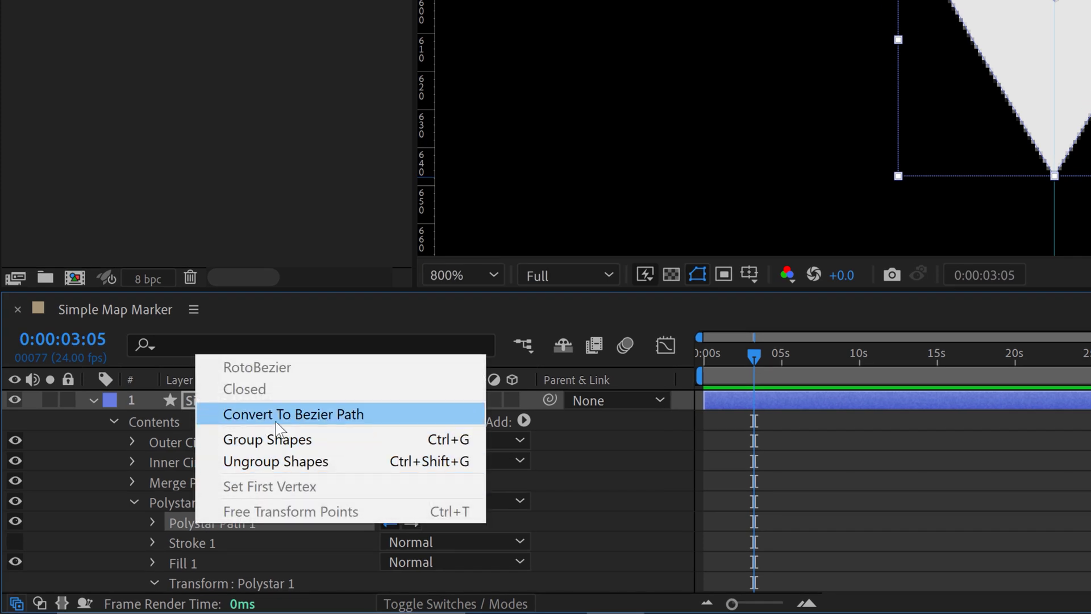
{"action": "left_click", "coordinate": [359, 415]}
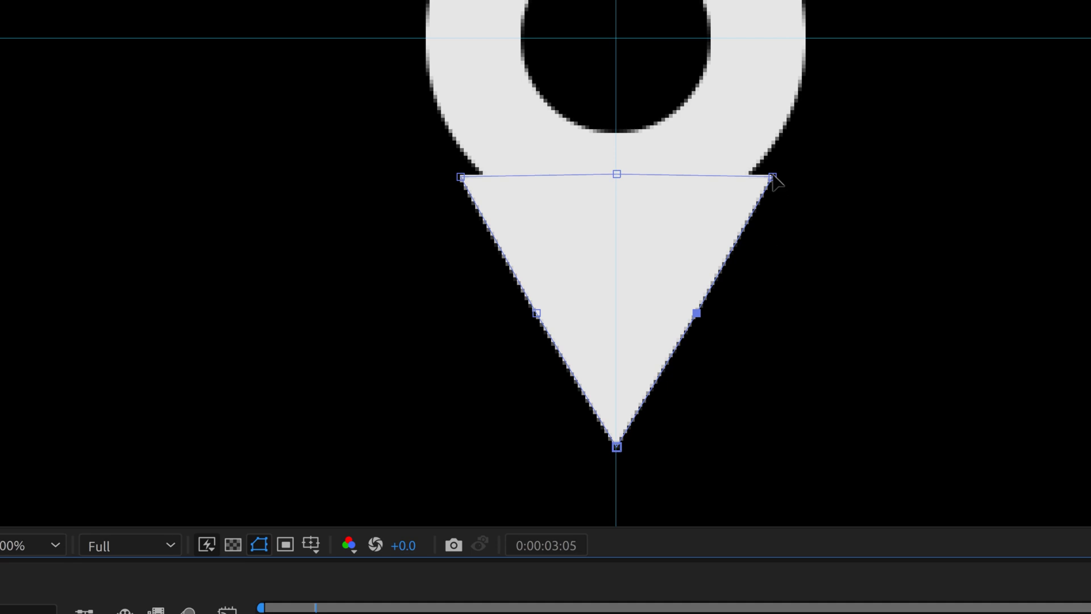
Delete the three midpoint vertices on the triangle's edges, keeping only its corner points
{"action": "left_click", "coordinate": [772, 176]}
{"action": "left_click", "coordinate": [617, 174]}
{"action": "left_click", "coordinate": [696, 313]}
{"action": "key", "text": "Delete"}
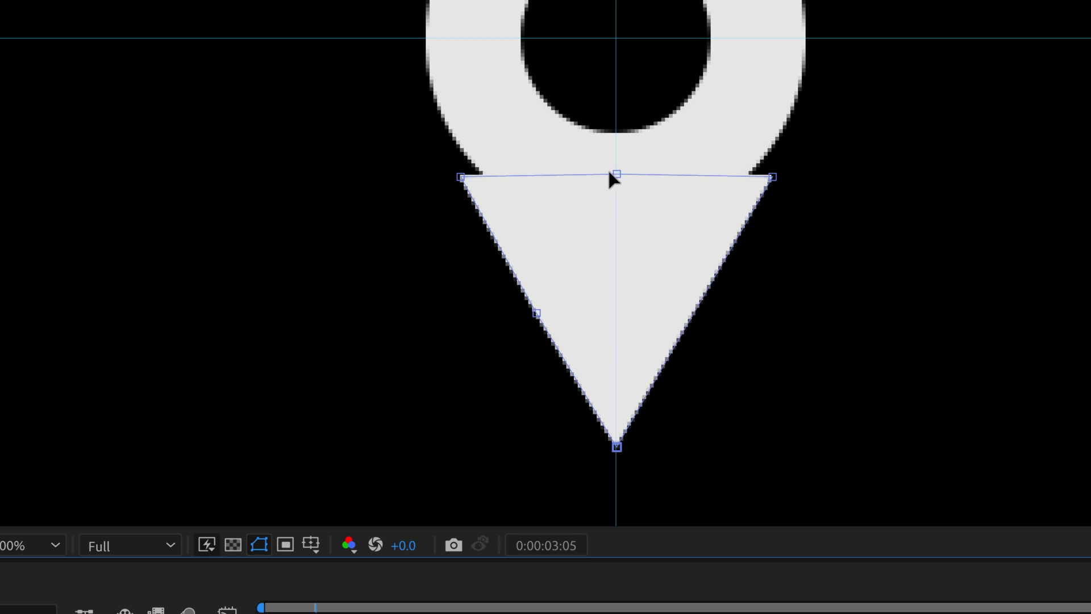
{"action": "key", "text": "Delete"}
{"action": "left_click", "coordinate": [537, 313]}
{"action": "key", "text": "Delete"}
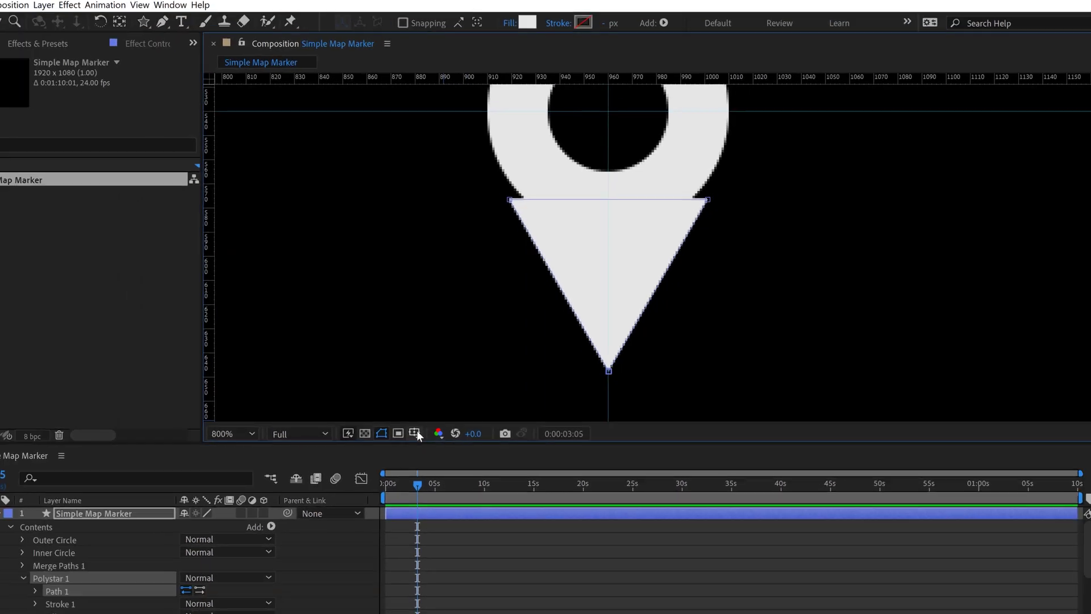
Show the grid and move the triangle's two upper corners inward to the grid lines at x 980 and x 940
{"action": "left_click", "coordinate": [311, 545]}
{"action": "left_click", "coordinate": [445, 475]}
{"action": "key", "text": "period"}
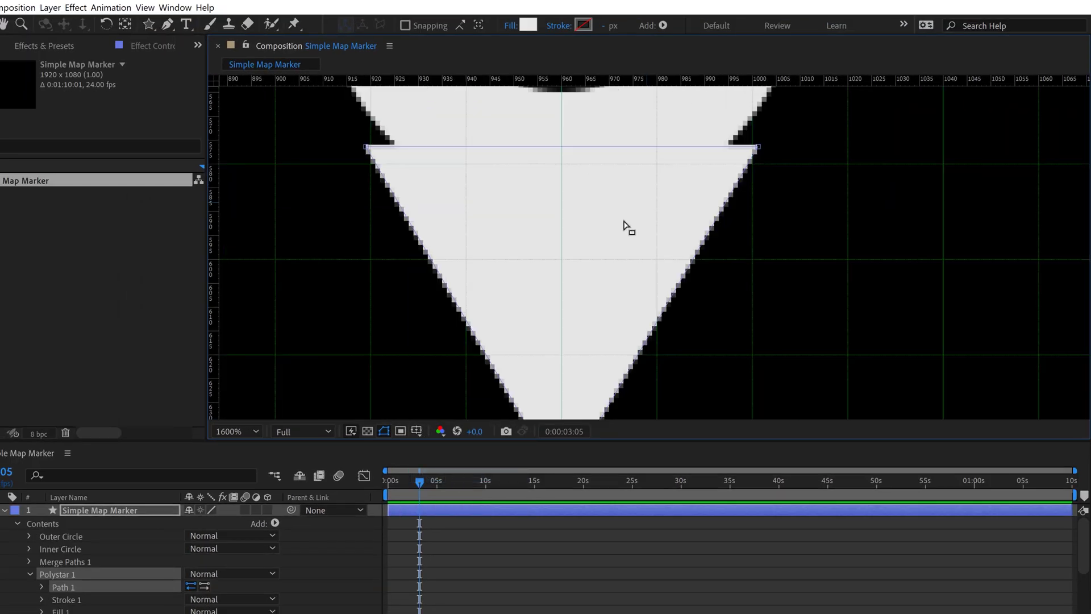
{"action": "key", "text": "h"}
{"action": "left_click_drag", "start_coordinate": [649, 254], "coordinate": [685, 330]}
{"action": "key", "text": "v"}
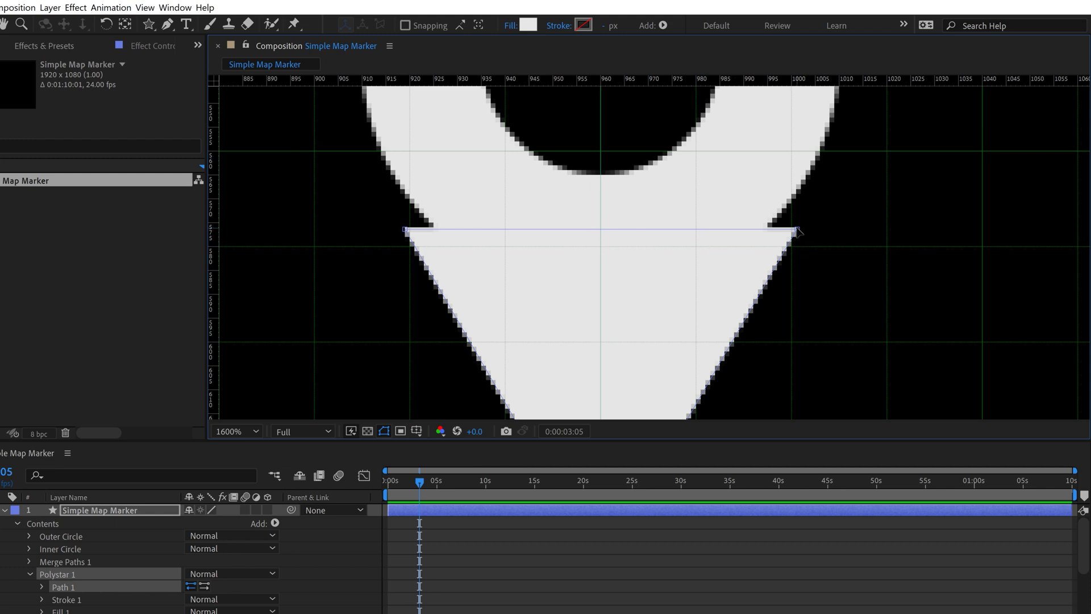
{"action": "left_click_drag", "start_coordinate": [798, 230], "coordinate": [698, 230]}
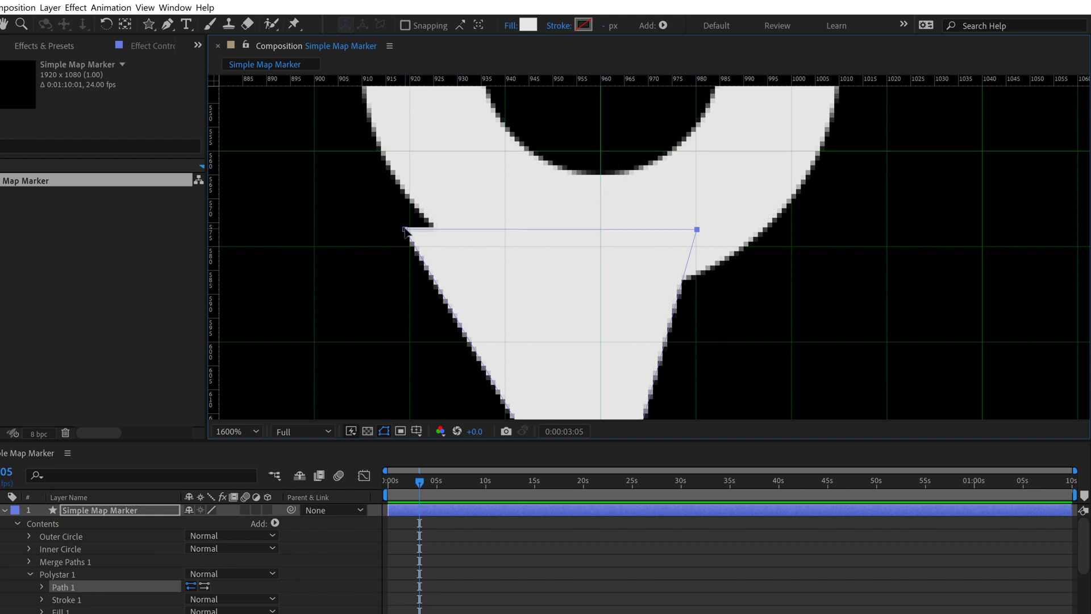
{"action": "left_click_drag", "start_coordinate": [423, 230], "coordinate": [505, 236]}
{"action": "left_click", "coordinate": [493, 556]}
Group all the layer's shape contents, from Outer Circle through Fill 1, into a single shape group
{"action": "key", "text": "comma"}
{"action": "key", "text": "comma"}
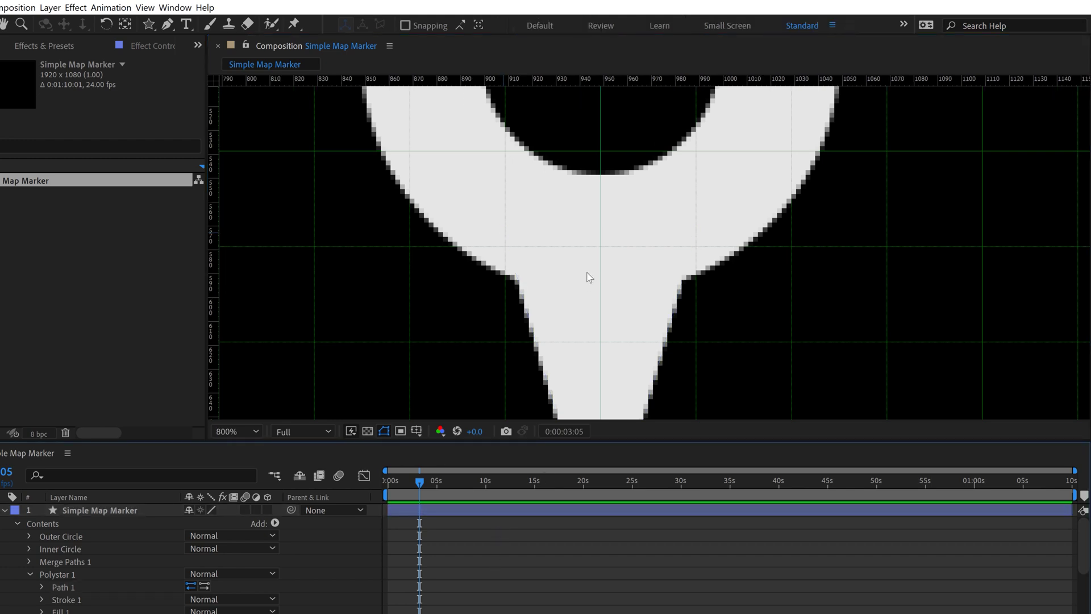
{"action": "key", "text": "comma"}
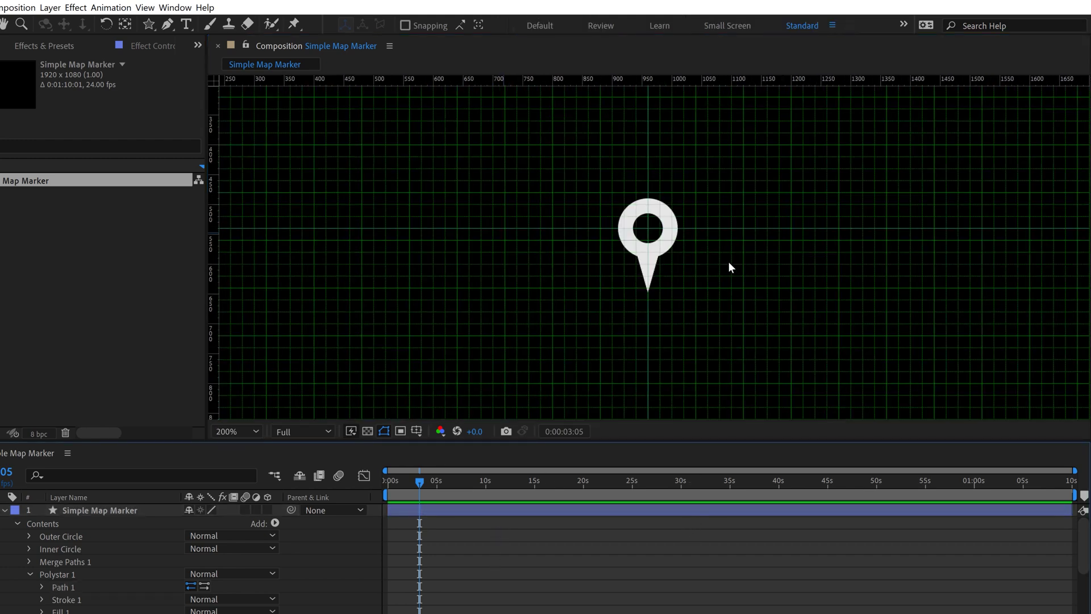
{"action": "key", "text": "period"}
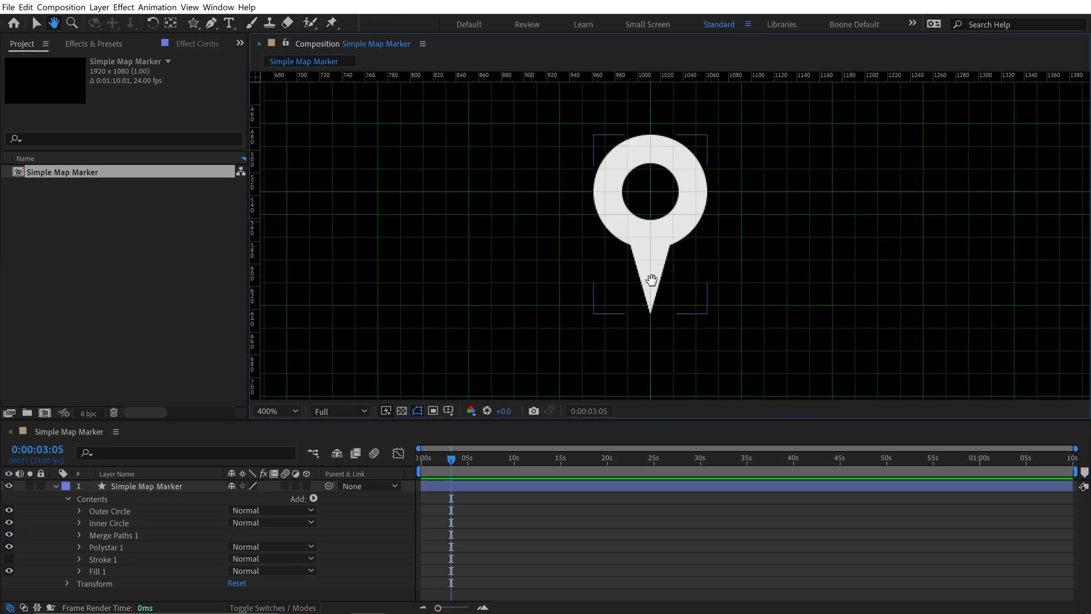
{"action": "mouse_move", "coordinate": [716, 284]}
{"action": "left_mouse_down"}
{"action": "mouse_move", "coordinate": [656, 282]}
{"action": "mouse_move", "coordinate": [694, 286]}
{"action": "left_mouse_up"}
{"action": "key", "text": "v"}
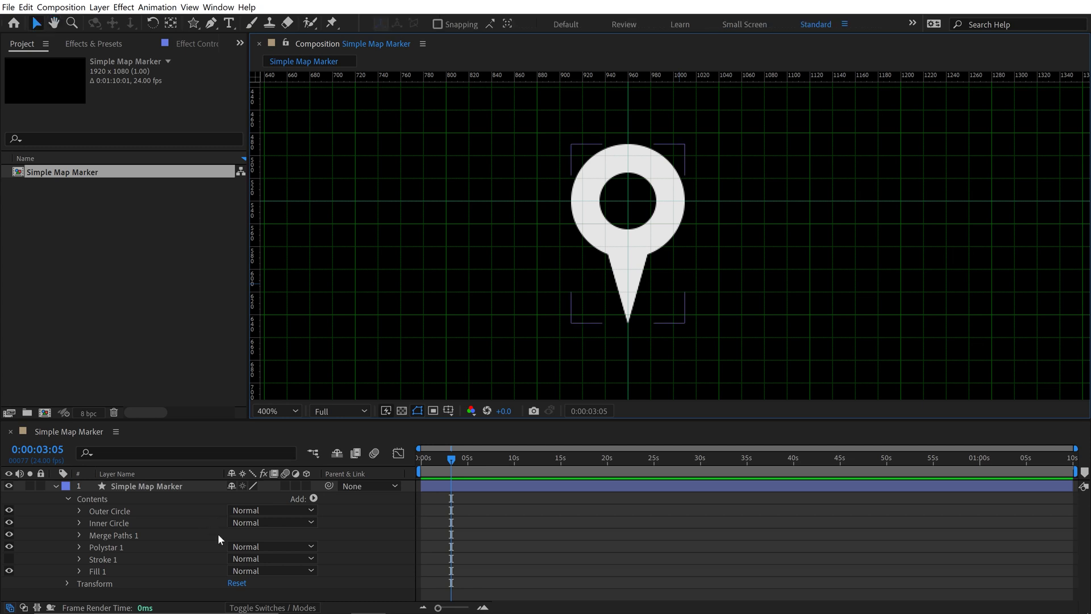
{"action": "left_click", "coordinate": [98, 508]}
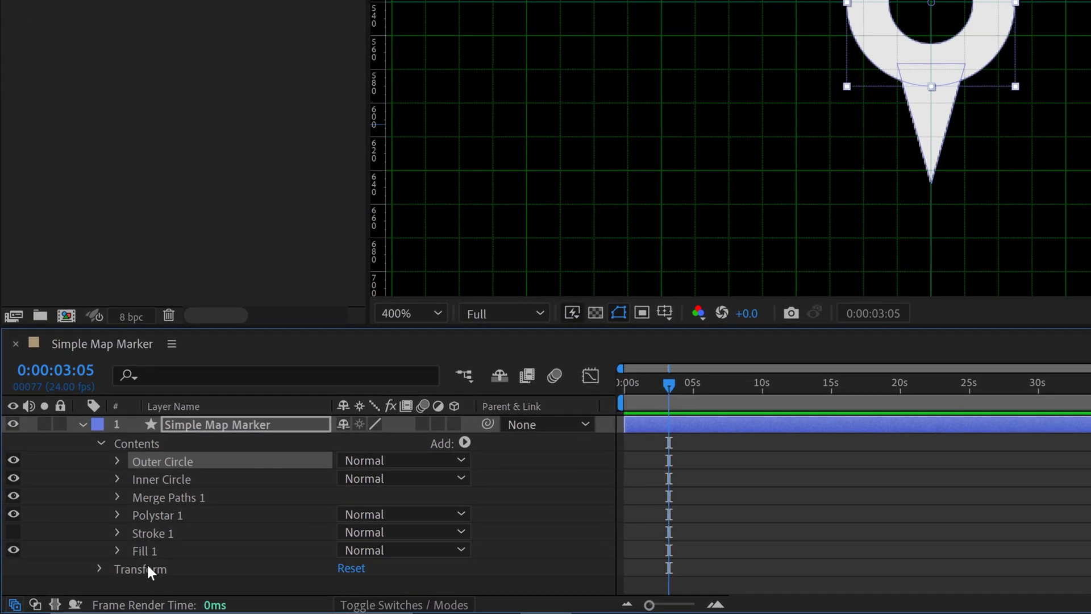
{"action": "left_click", "coordinate": [150, 548], "text": "shift"}
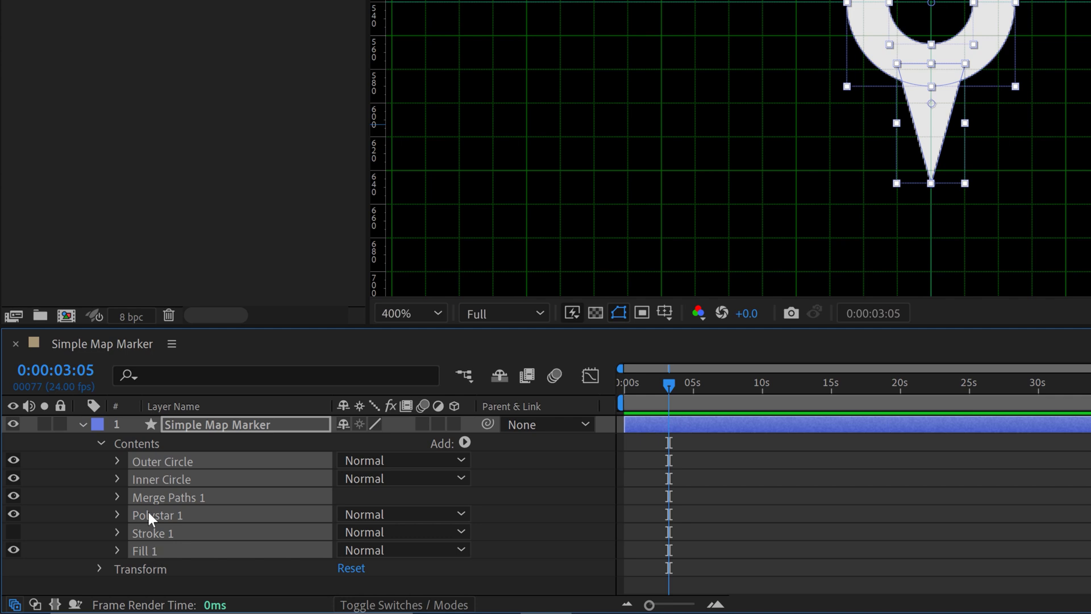
{"action": "right_click", "coordinate": [147, 495]}
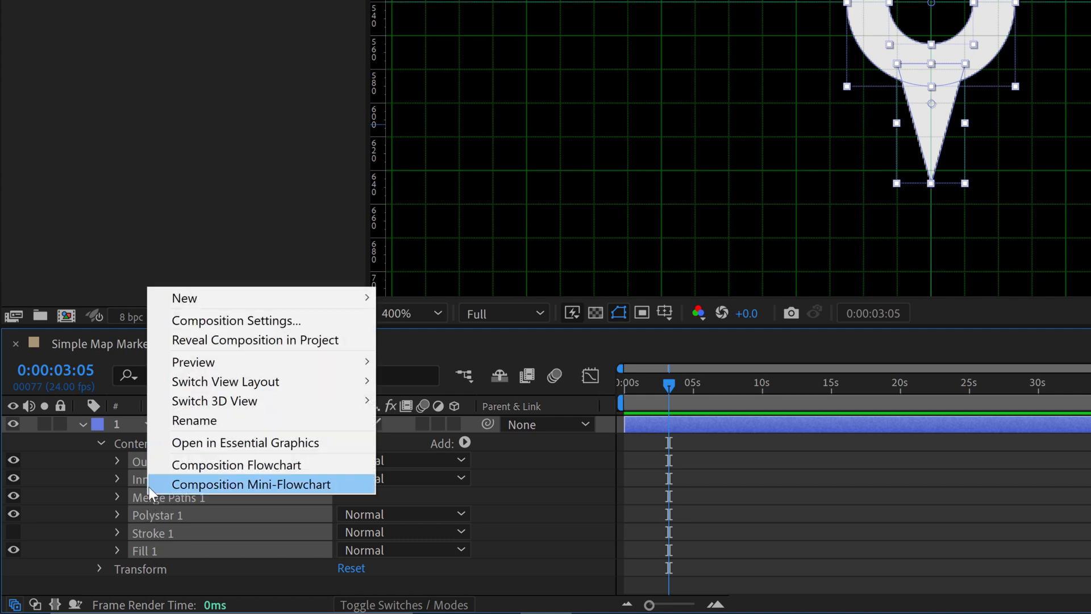
{"action": "right_click", "coordinate": [133, 493]}
{"action": "left_click", "coordinate": [139, 525]}
{"action": "right_click", "coordinate": [139, 525]}
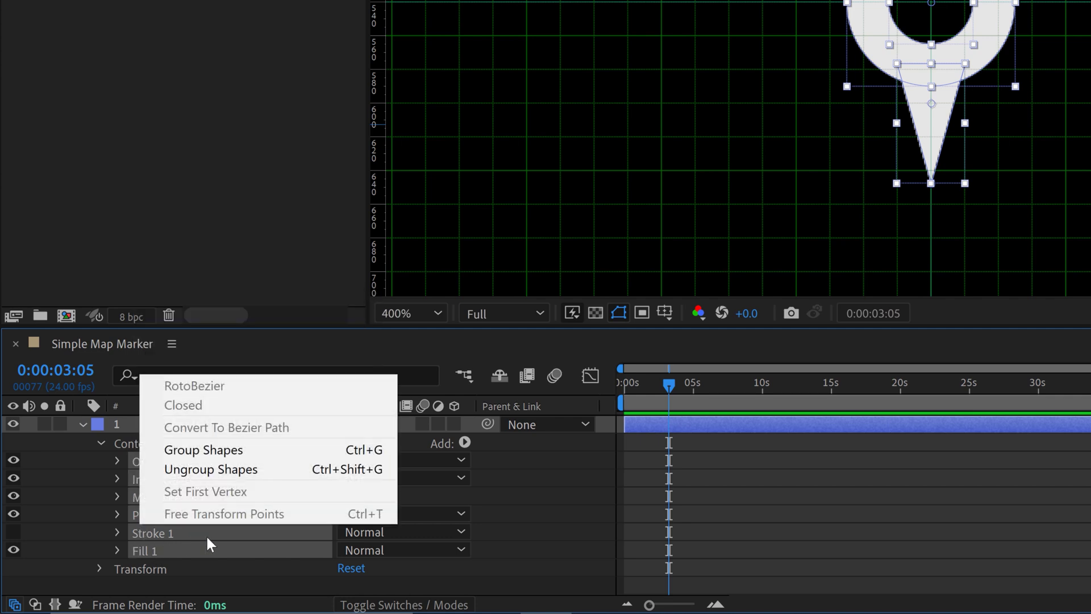
{"action": "right_click", "coordinate": [206, 535]}
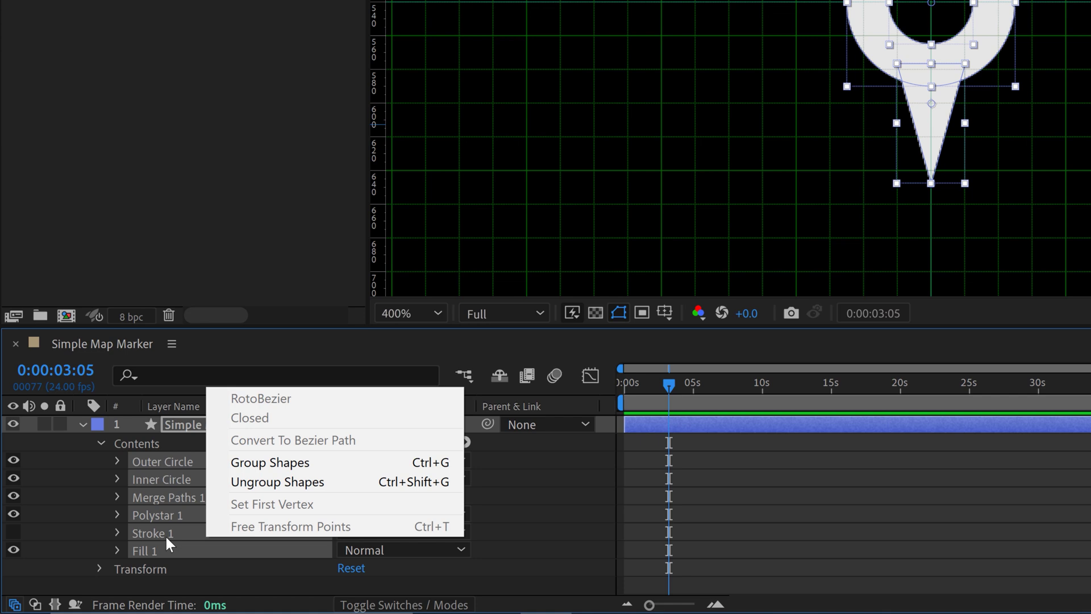
{"action": "left_click", "coordinate": [264, 463]}
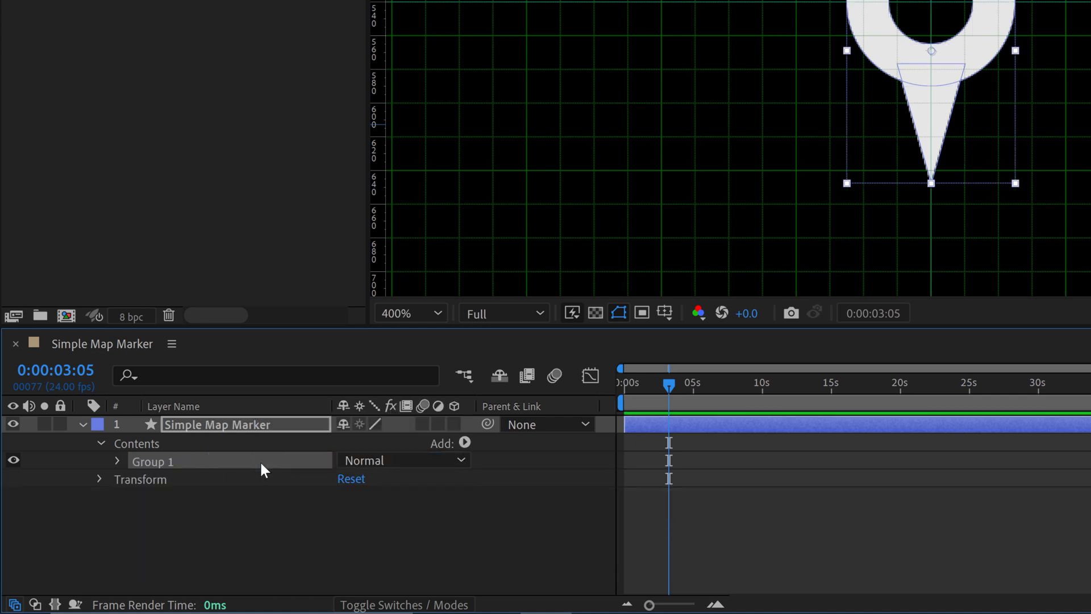
Set the Y anchor point in Group 1's transform to 106.7, keeping X at 0
{"action": "left_click", "coordinate": [118, 461]}
{"action": "left_click", "coordinate": [175, 571]}
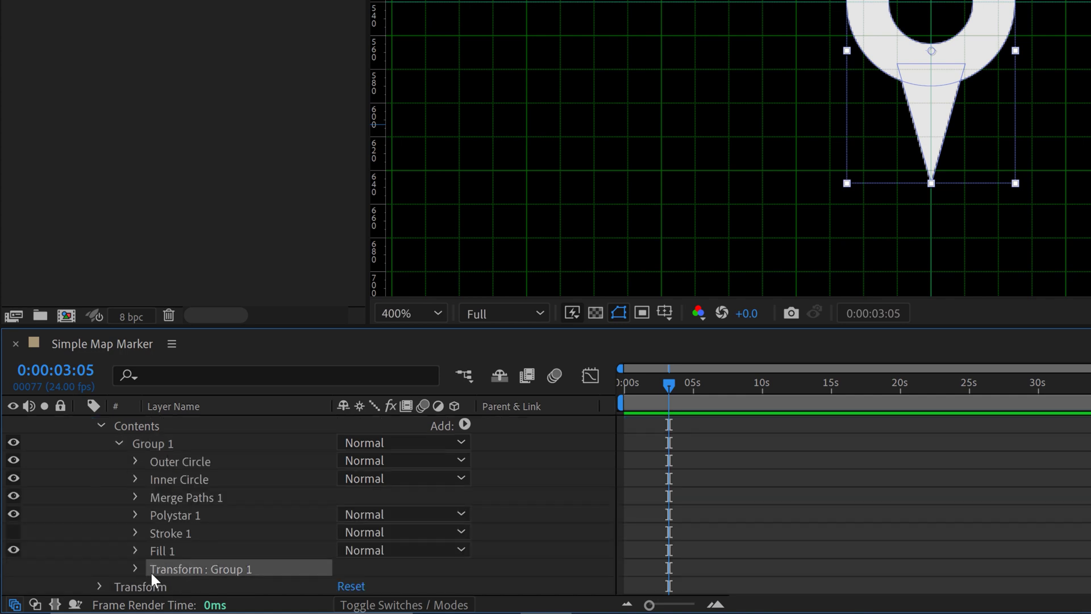
{"action": "left_click", "coordinate": [136, 567]}
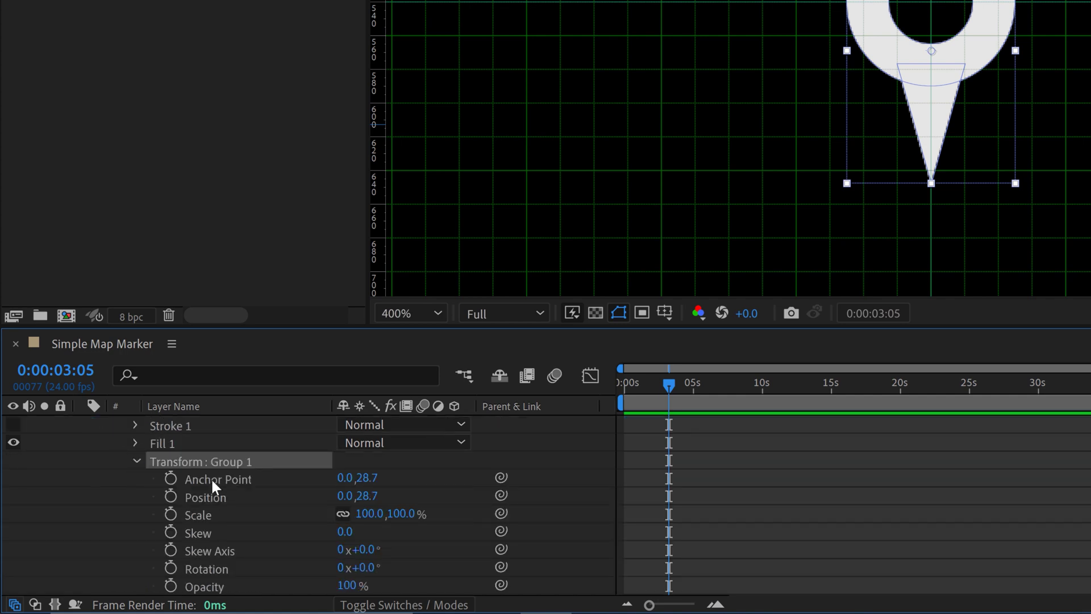
{"action": "scroll", "coordinate": [210, 477], "scroll_direction": "down", "scroll_amount": 1}
{"action": "scroll", "coordinate": [943, 74], "scroll_direction": "up", "scroll_amount": 1}
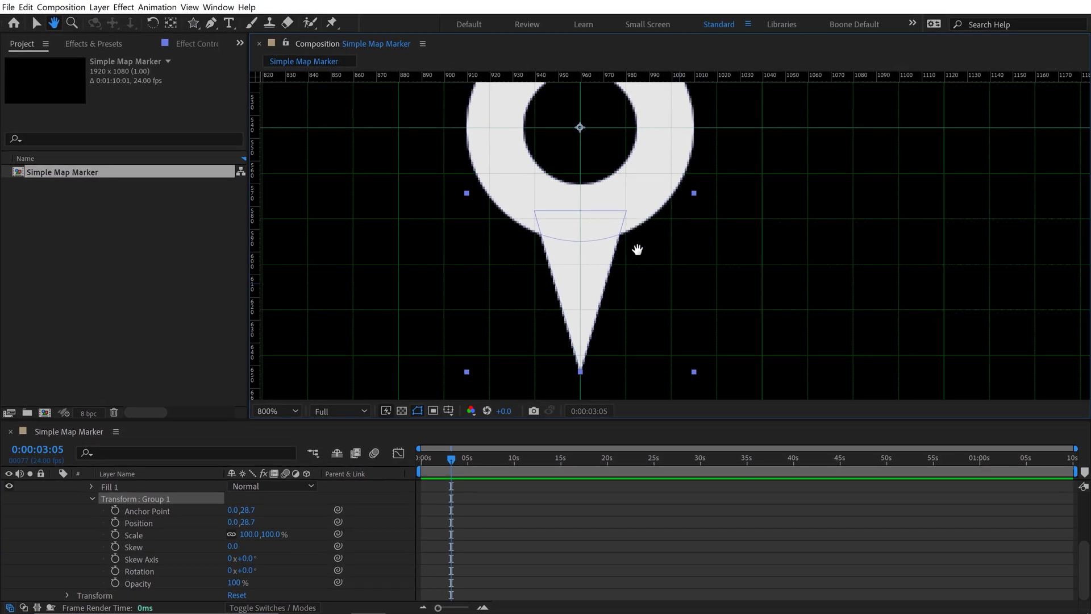
{"action": "key", "text": "v"}
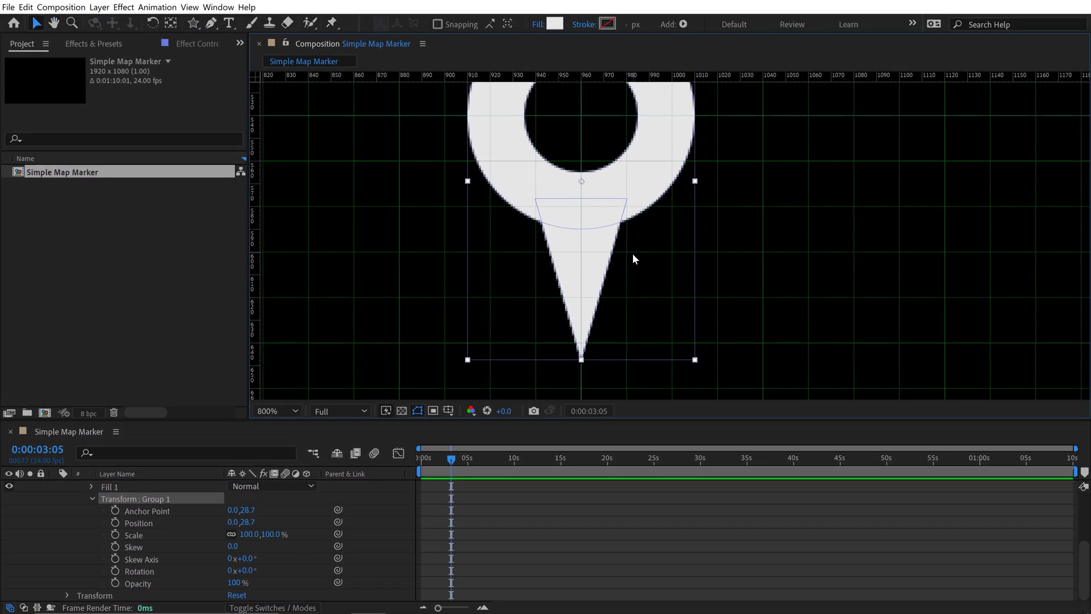
{"action": "key", "text": "comma"}
{"action": "key", "text": "comma"}
{"action": "key", "text": "period"}
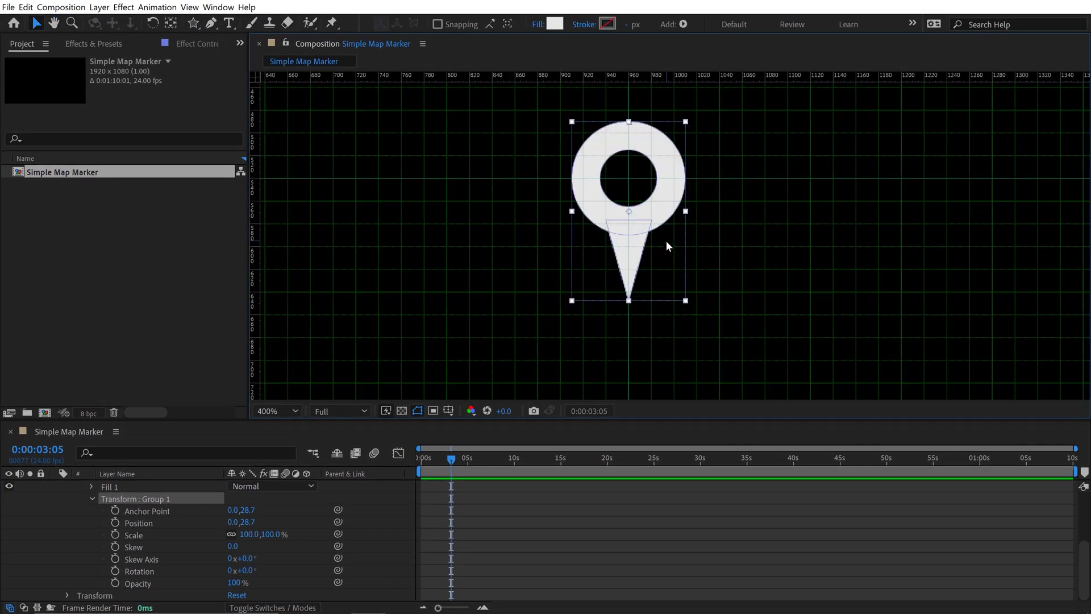
{"action": "left_click_drag", "start_coordinate": [248, 515], "coordinate": [310, 505]}
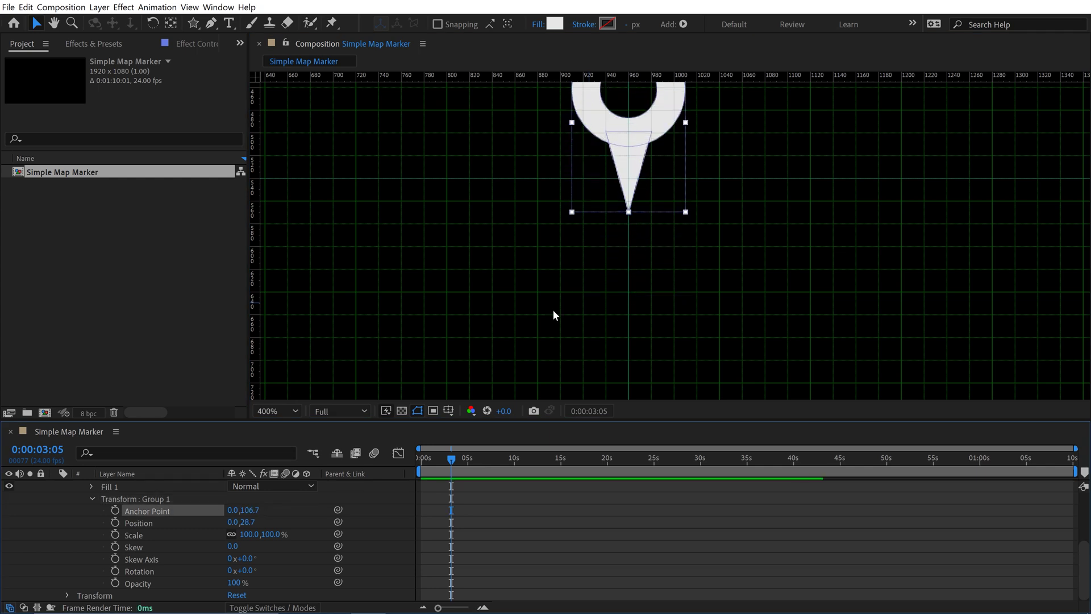
Add a Position keyframe to Group 1's transform and place it at the very start of the timeline
{"action": "scroll", "coordinate": [552, 309], "scroll_direction": "up", "scroll_amount": 3}
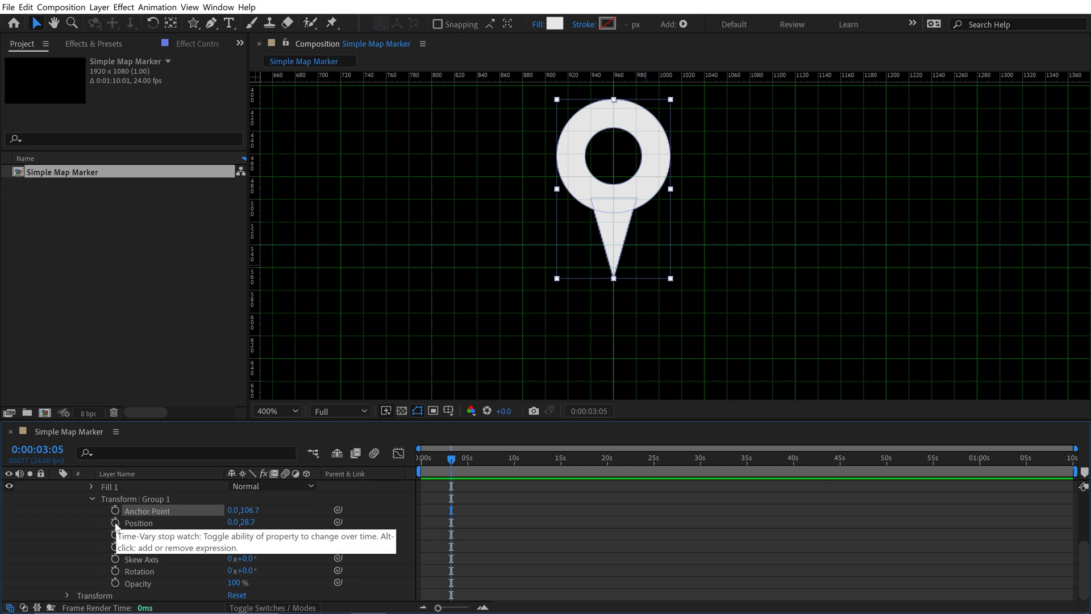
{"action": "left_click", "coordinate": [115, 523]}
{"action": "left_click_drag", "start_coordinate": [451, 521], "coordinate": [421, 523]}
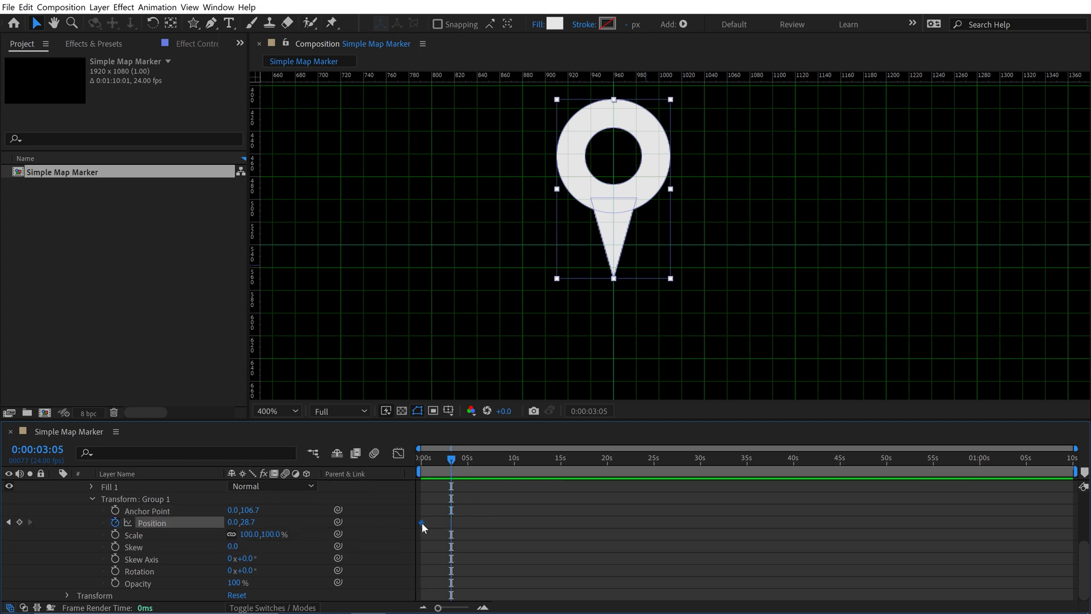
{"action": "key", "text": "equal"}
{"action": "key", "text": "Home"}
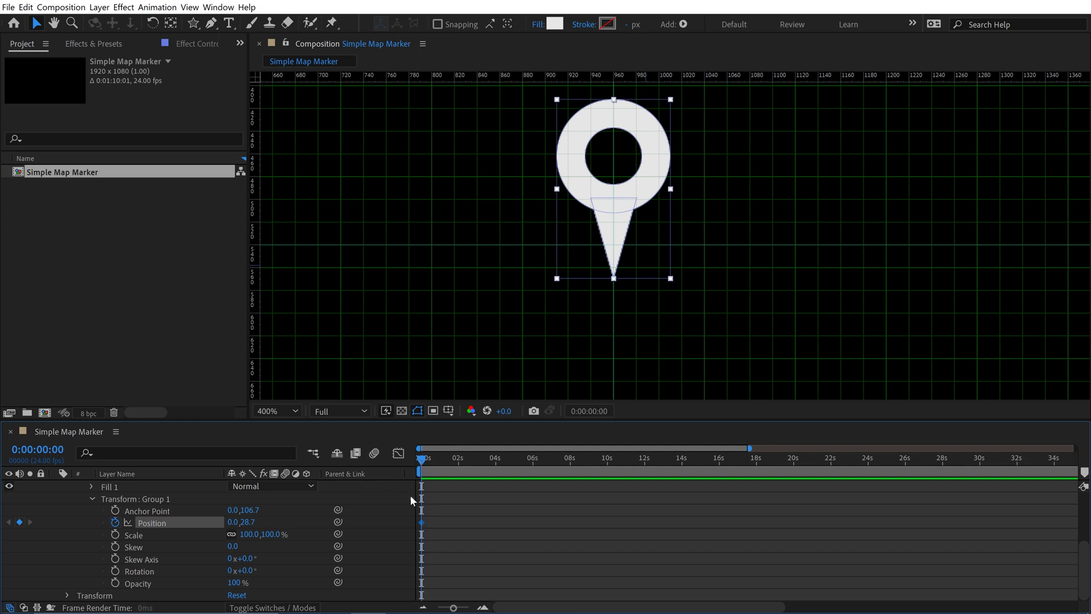
Add a second Position keyframe for Group 1 at 0:00:01:00 with a Y value of -4.3
{"action": "key", "text": "equal"}
{"action": "key", "text": "equal"}
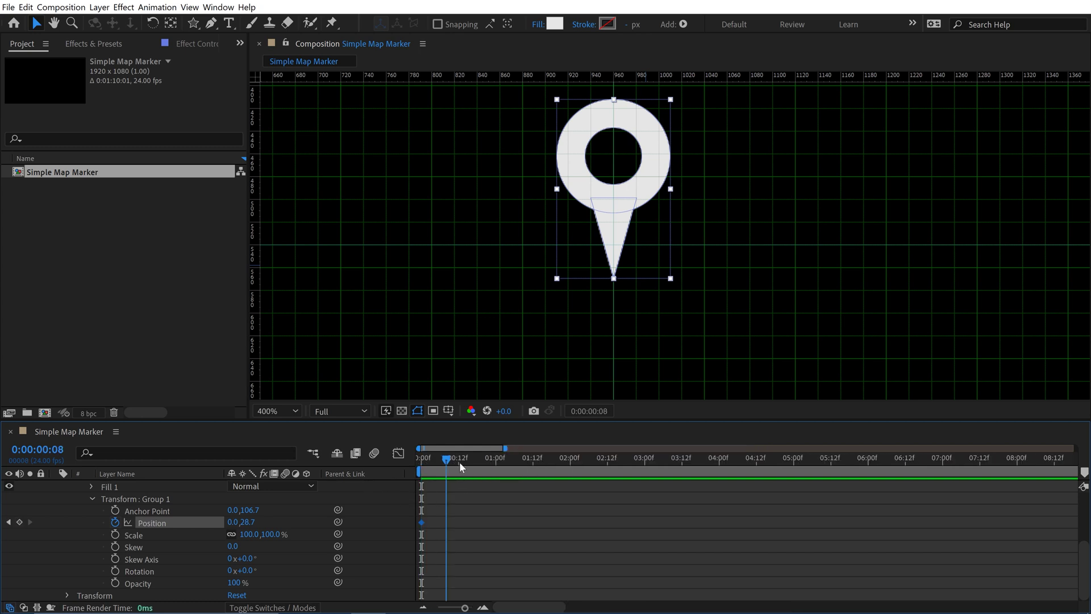
{"action": "left_click_drag", "start_coordinate": [459, 461], "coordinate": [496, 459]}
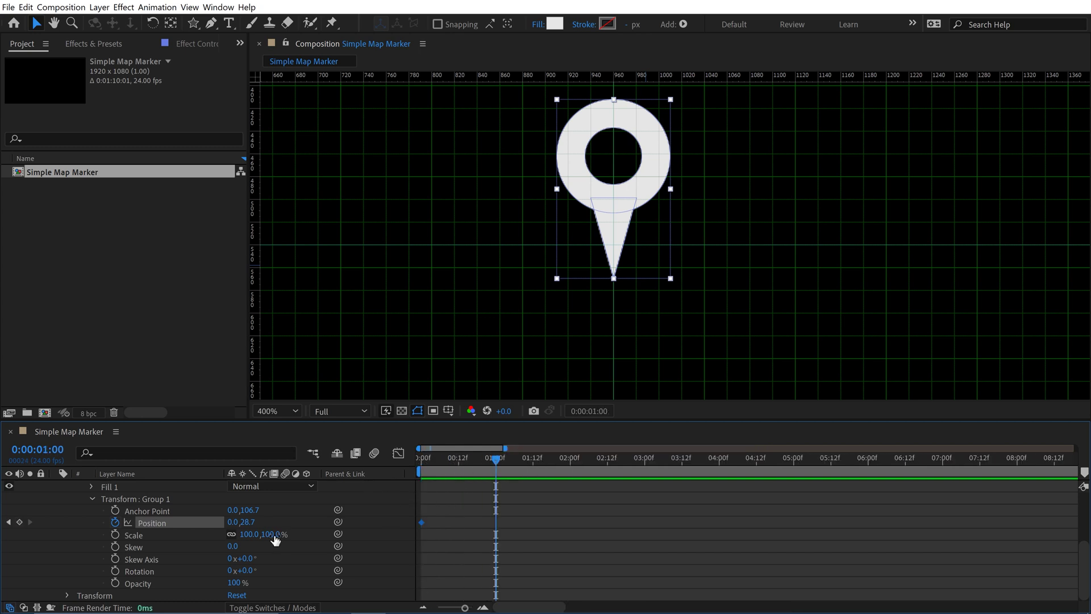
{"action": "left_click_drag", "start_coordinate": [240, 521], "coordinate": [217, 523]}
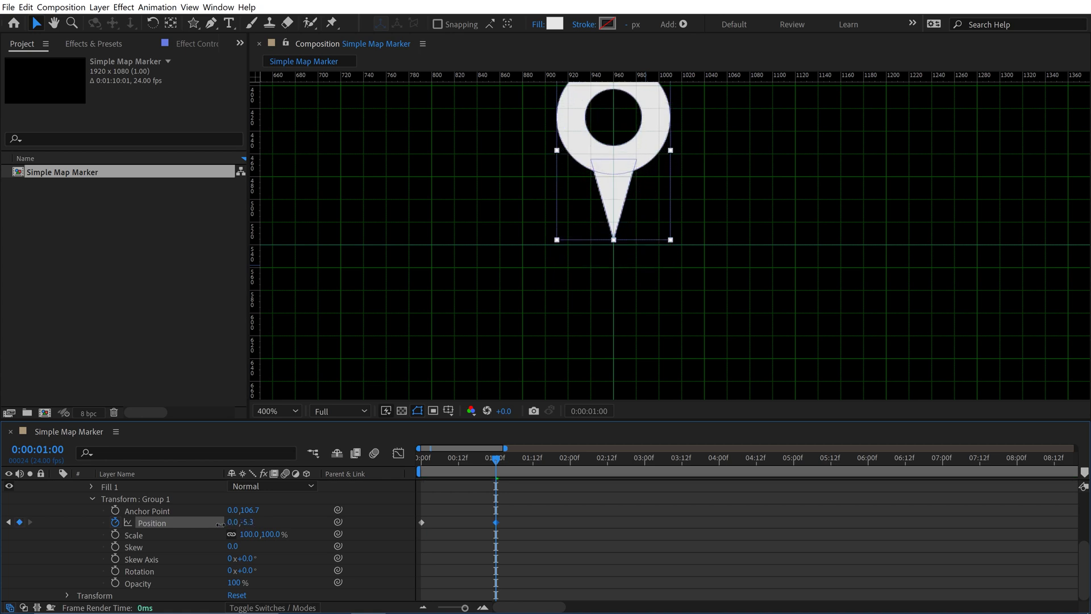
Hide the grid and preview the marker's movement from the start of the composition
{"action": "left_click", "coordinate": [449, 410]}
{"action": "left_click", "coordinate": [465, 453]}
{"action": "key", "text": "comma"}
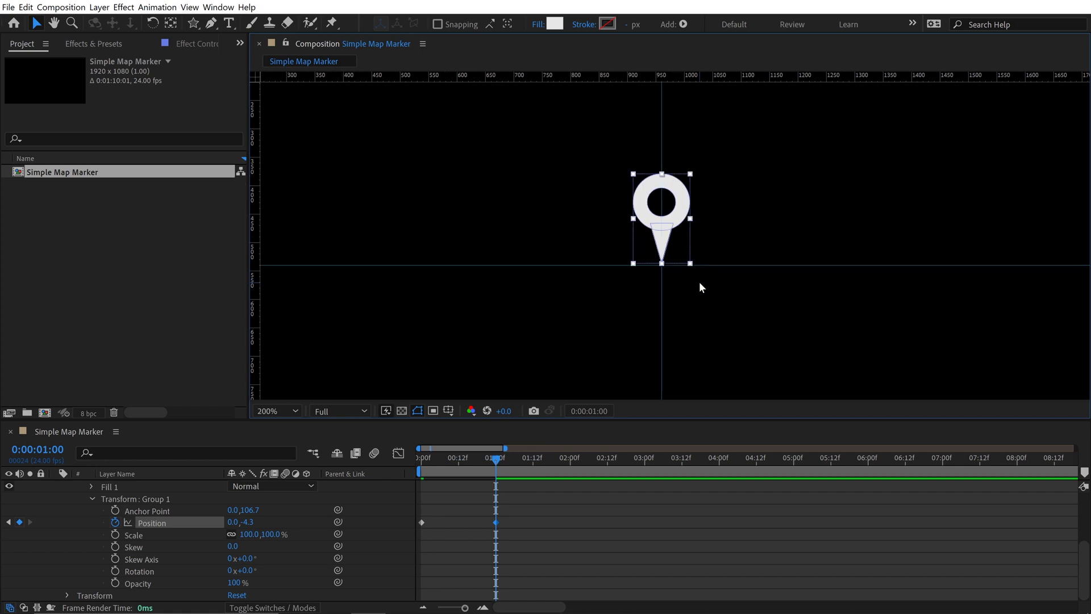
{"action": "left_click_drag", "start_coordinate": [486, 456], "coordinate": [373, 472]}
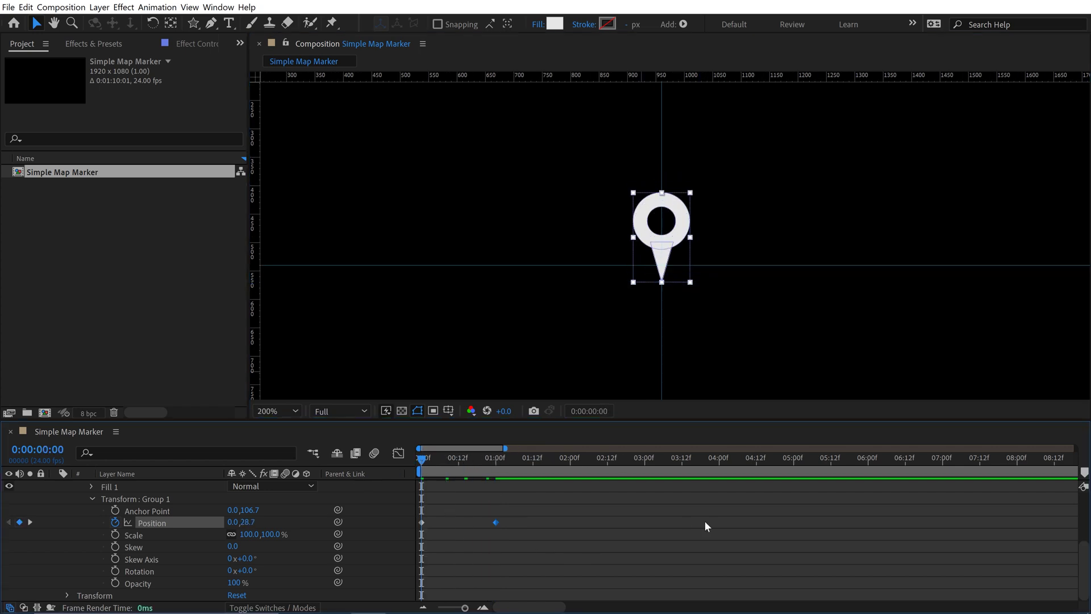
{"action": "left_click", "coordinate": [738, 534]}
{"action": "key", "text": "space"}
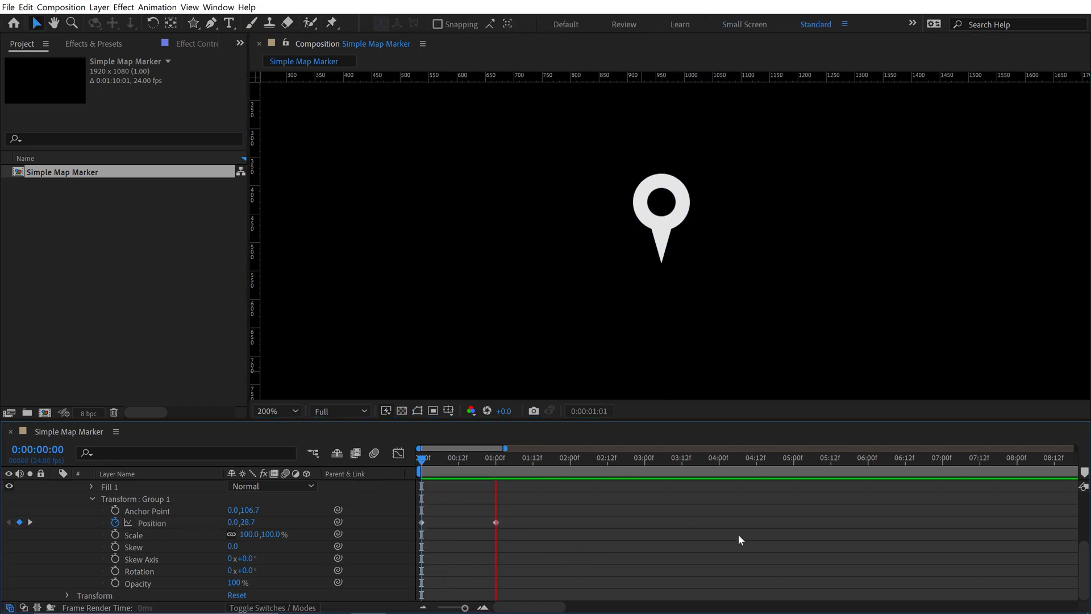
{"action": "key", "text": "space"}
Move the second Position keyframe earlier, to about 15 frames, and replay the animation from the start
{"action": "left_click", "coordinate": [496, 522]}
{"action": "left_click_drag", "start_coordinate": [496, 522], "coordinate": [469, 520]}
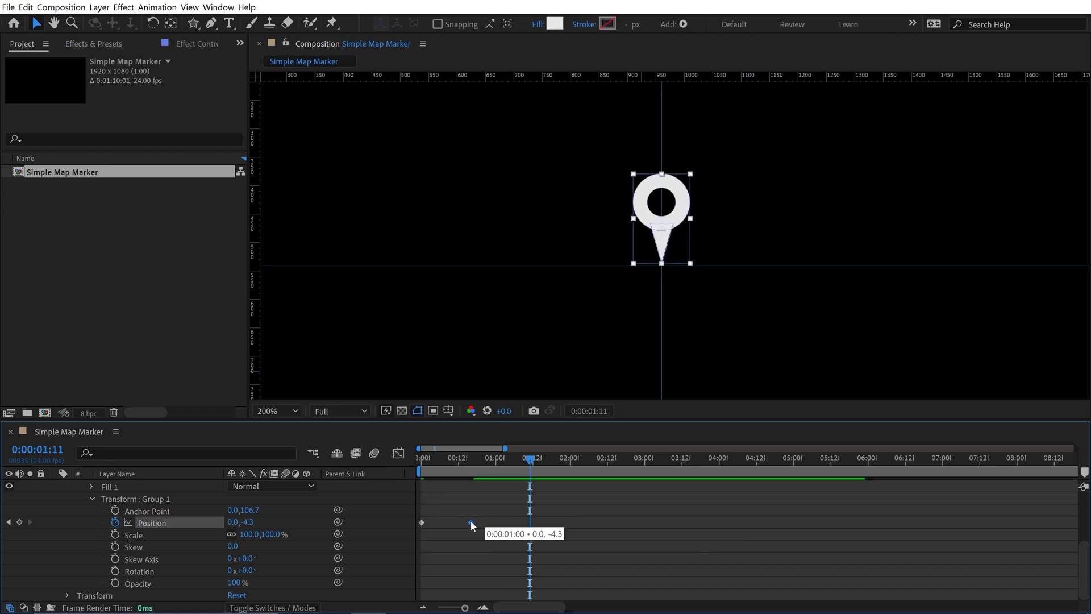
{"action": "left_click", "coordinate": [415, 459]}
{"action": "key", "text": "space"}
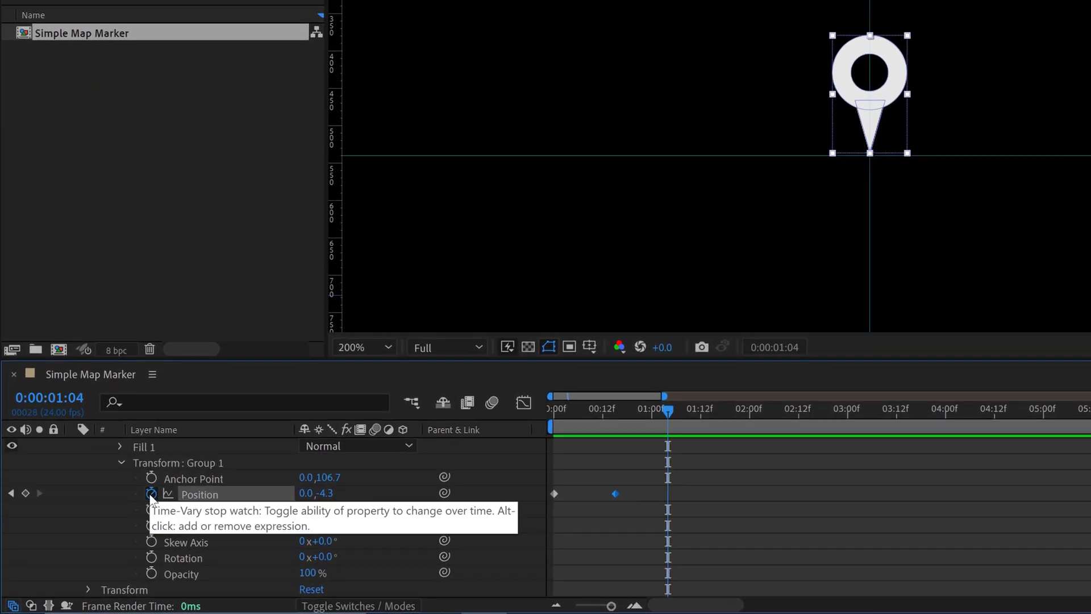
Add the expression loopOut("pingpong") to Group 1's Position and preview the loop from the start of the composition
{"action": "left_click", "coordinate": [149, 493], "text": "alt"}
{"action": "type", "text": "loop"}
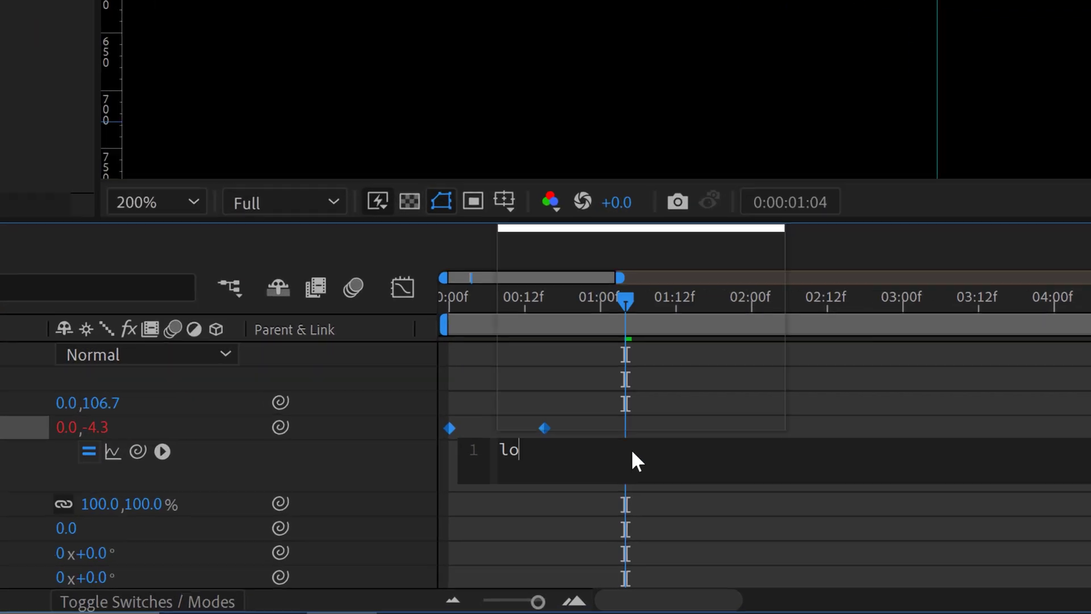
{"action": "type", "text": "o"}
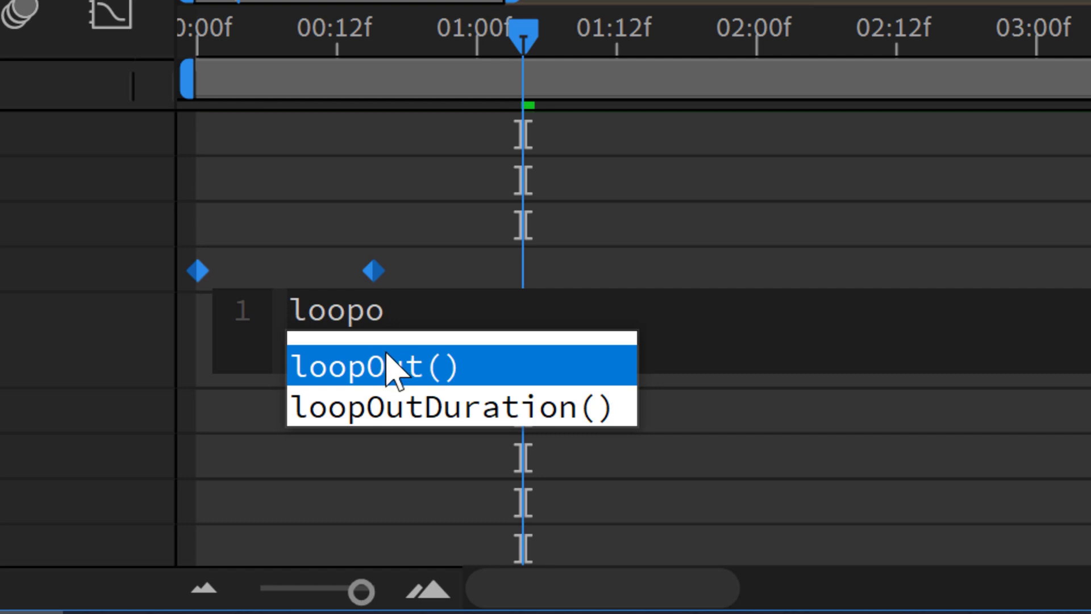
{"action": "left_click", "coordinate": [476, 375]}
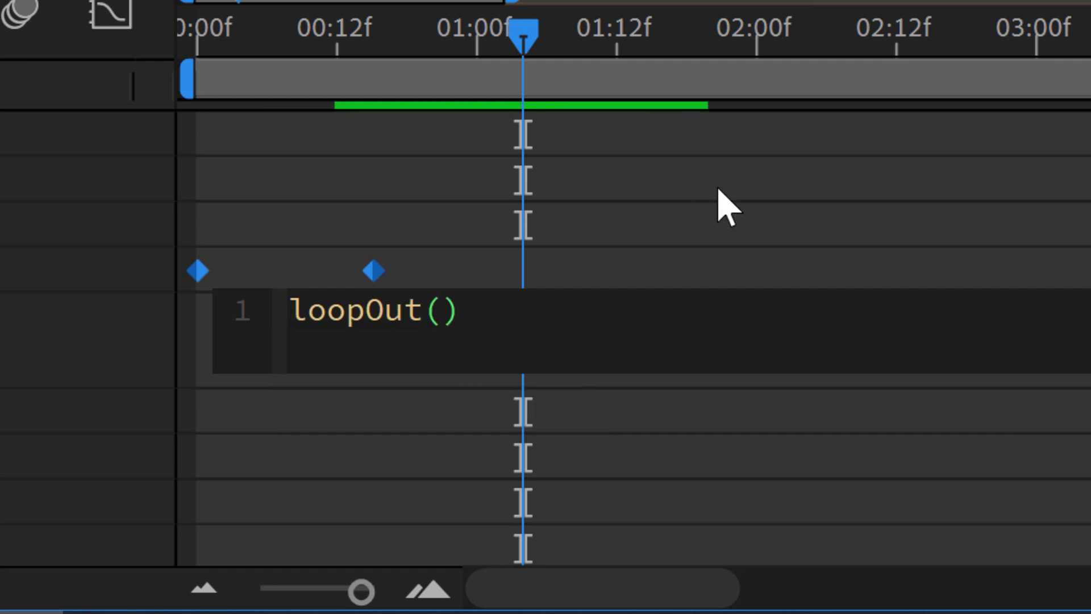
{"action": "type", "text": "\""}
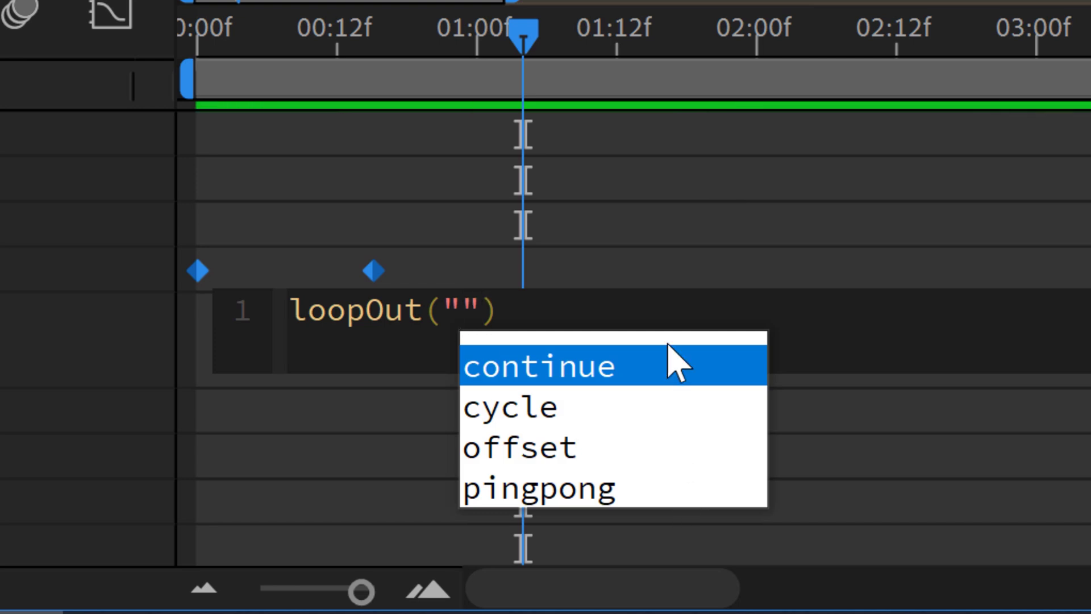
{"action": "key", "text": "Down"}
{"action": "key", "text": "Down"}
{"action": "key", "text": "Down"}
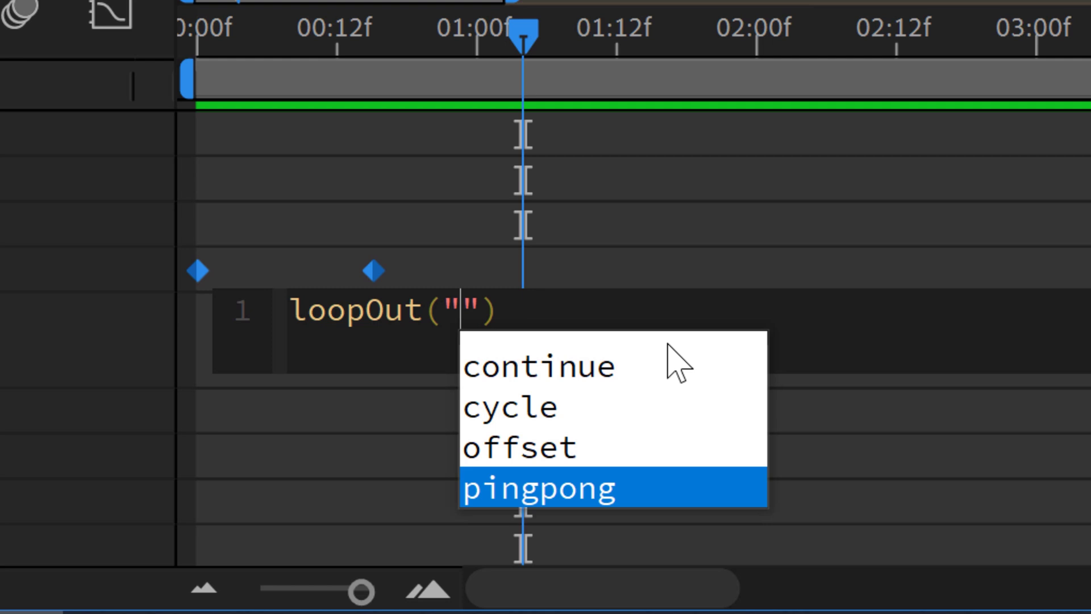
{"action": "key", "text": "Return"}
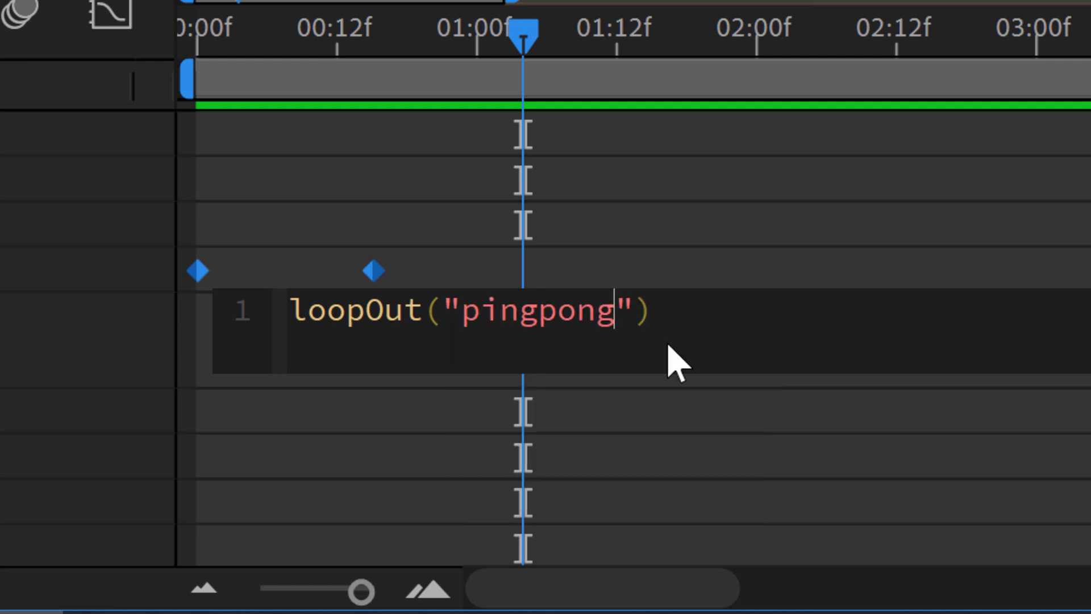
{"action": "left_click", "coordinate": [357, 206]}
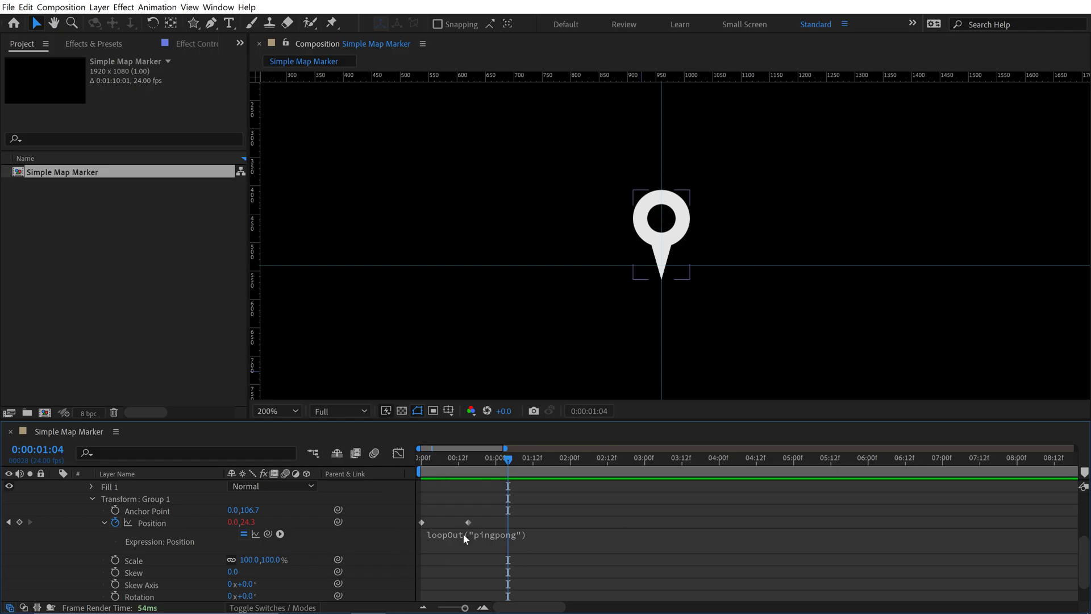
{"action": "left_click_drag", "start_coordinate": [486, 463], "coordinate": [393, 479]}
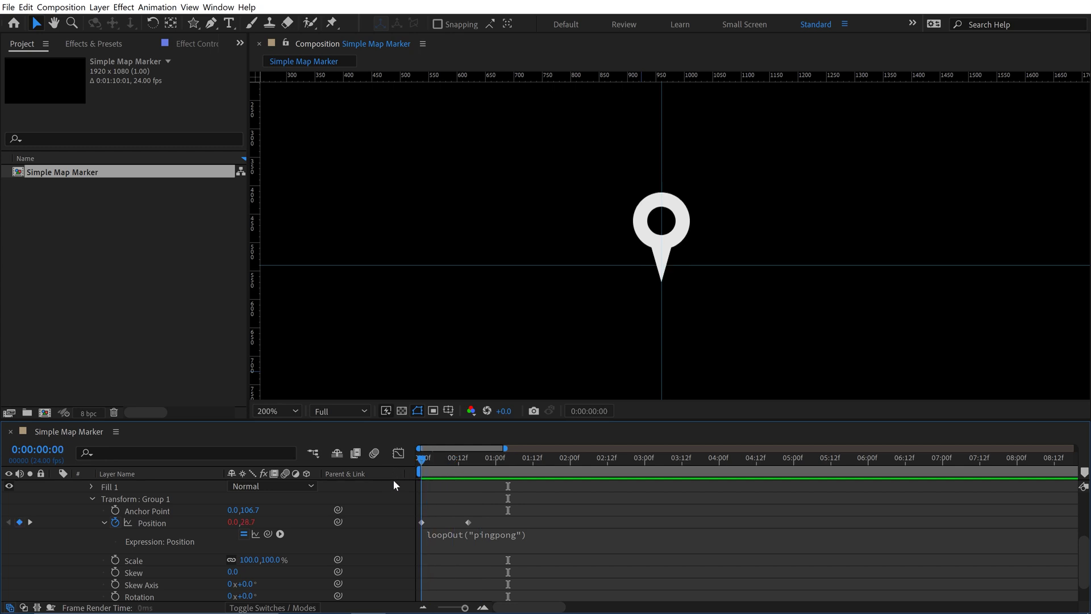
{"action": "key", "text": "space"}
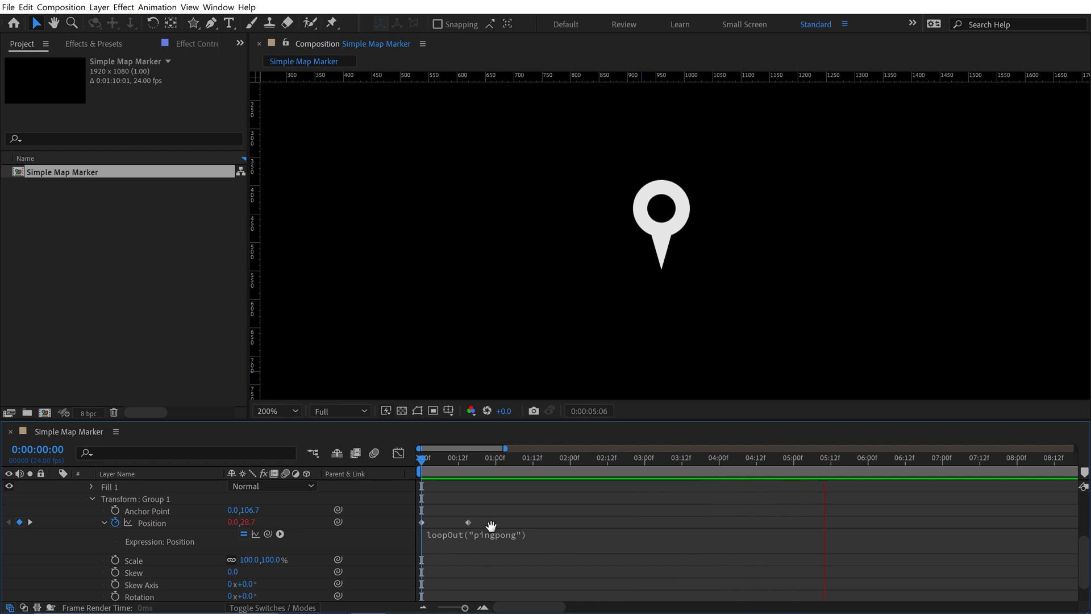
Apply Easy Ease to both of Group 1's Position keyframes and replay the animation from the start
{"action": "left_click_drag", "start_coordinate": [485, 512], "coordinate": [420, 534]}
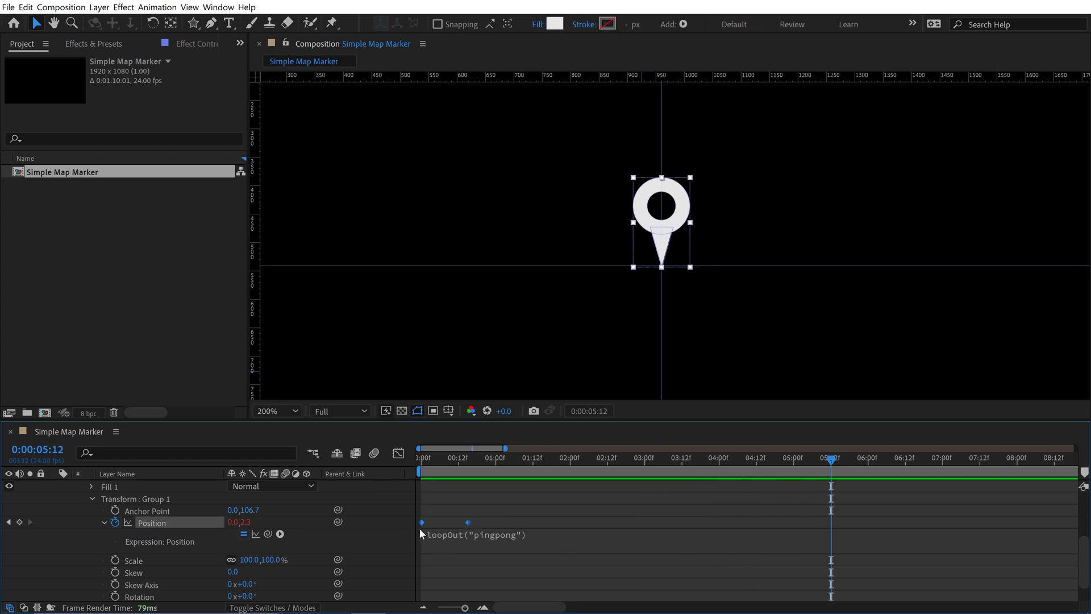
{"action": "right_click", "coordinate": [421, 523]}
{"action": "mouse_move", "coordinate": [456, 515]}
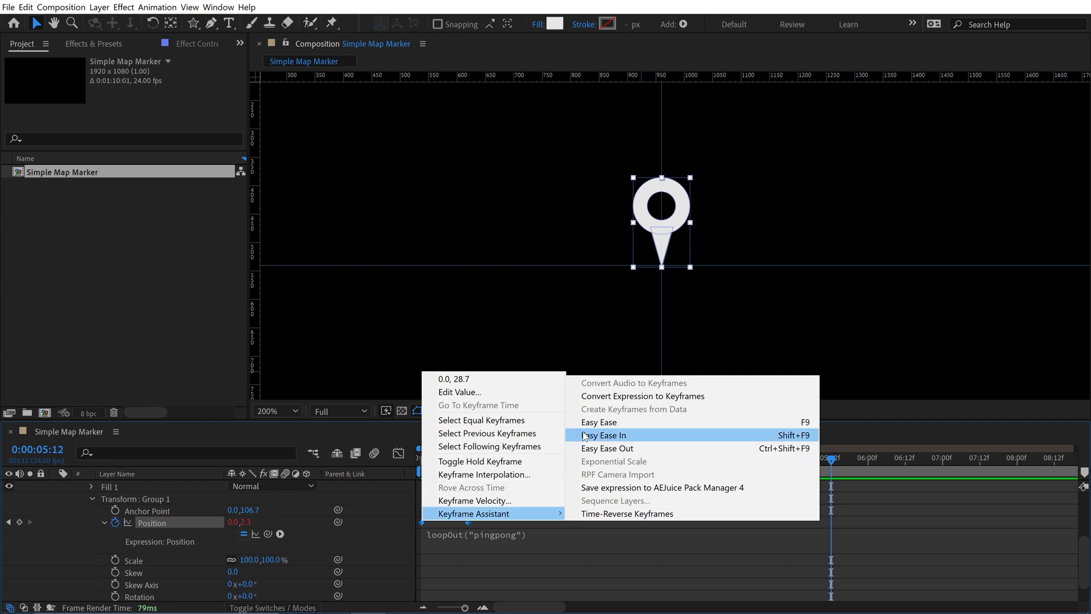
{"action": "left_click", "coordinate": [604, 434]}
{"action": "left_click", "coordinate": [433, 458]}
{"action": "key", "text": "space"}
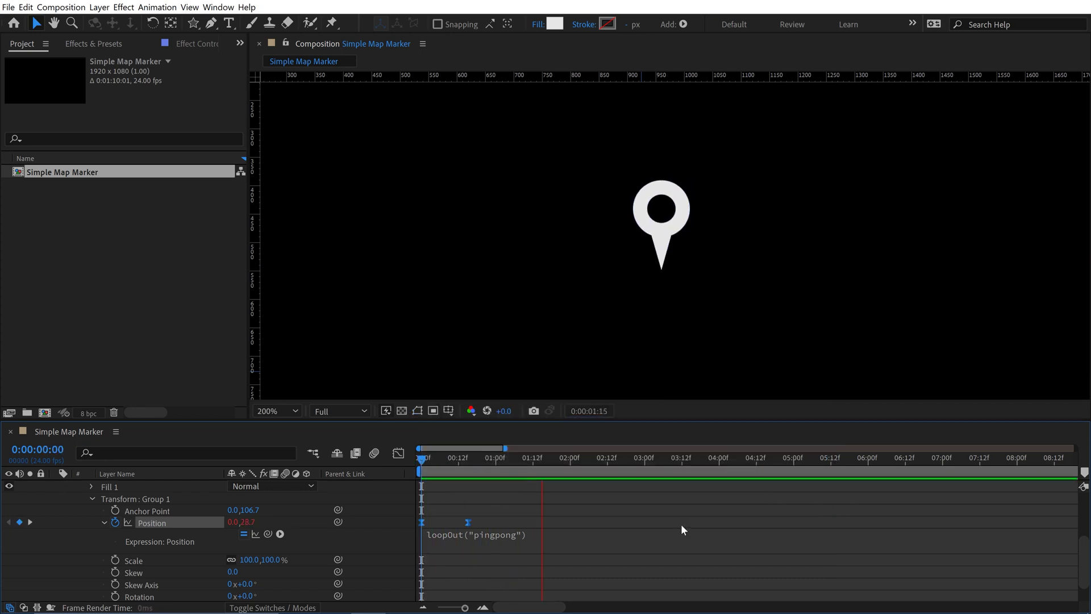
{"action": "key", "text": "space"}
Move Group 1's second Position keyframe earlier, to about 11 frames, and preview the faster bobbing
{"action": "left_click", "coordinate": [531, 498]}
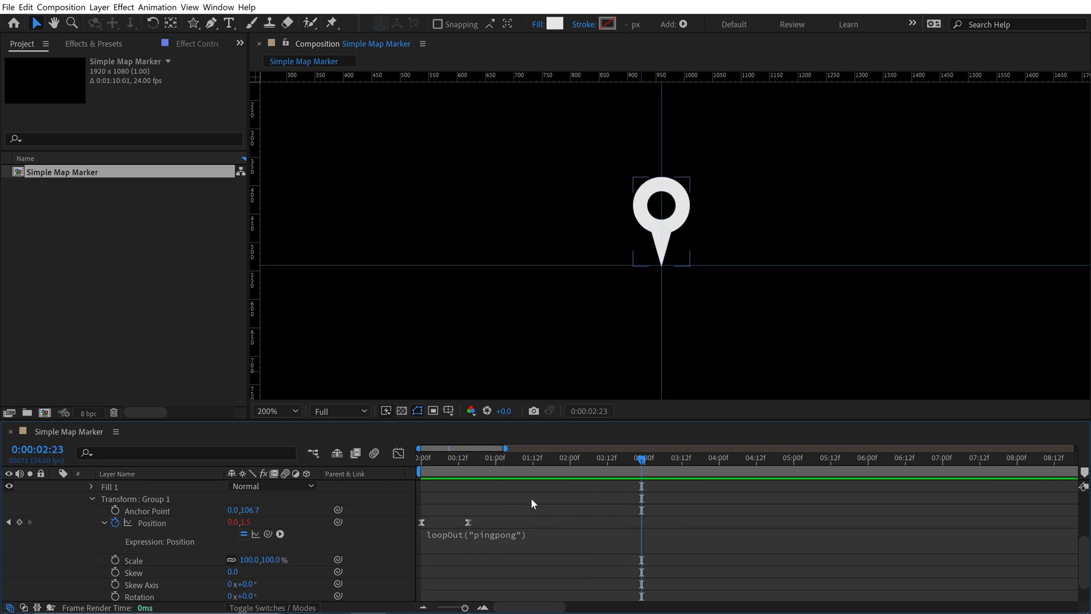
{"action": "left_click_drag", "start_coordinate": [468, 520], "coordinate": [456, 520]}
{"action": "key", "text": "space"}
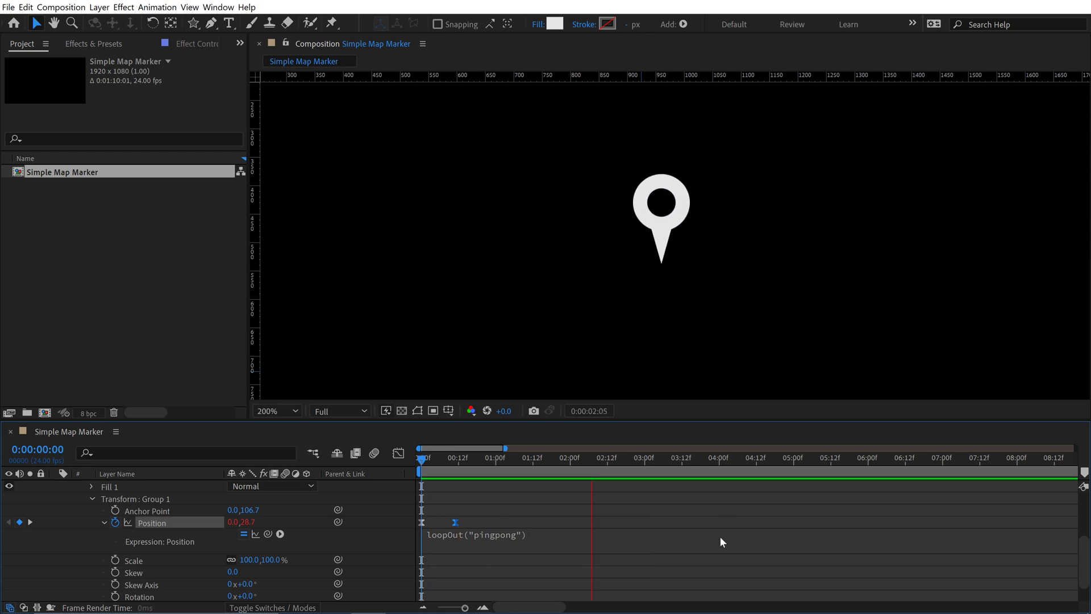
{"action": "key", "text": "space"}
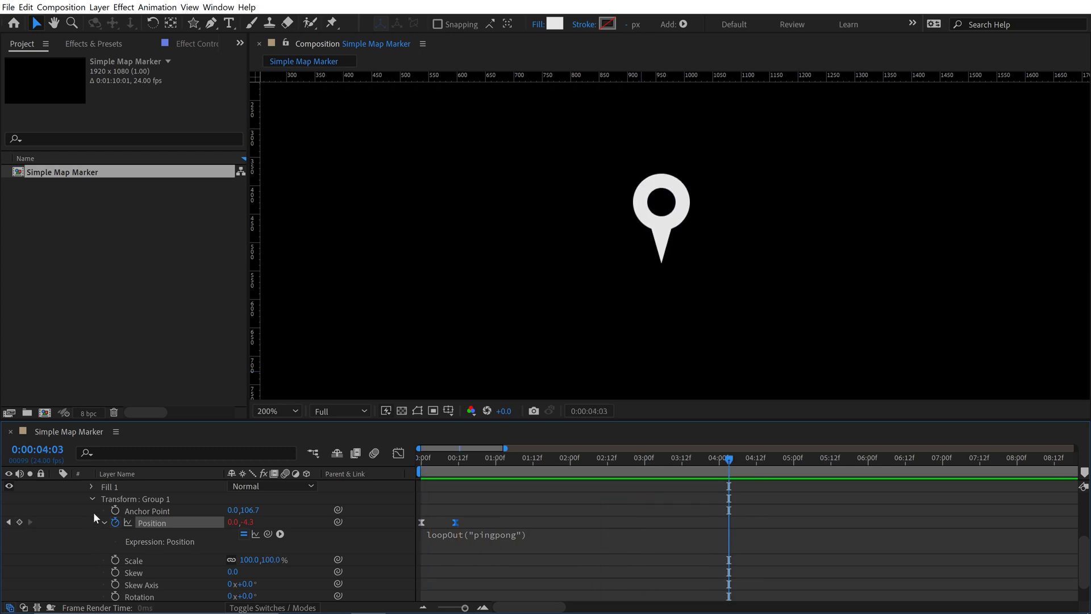
Collapse Group 1 and show the transform properties of the Simple Map Marker layer itself
{"action": "left_click", "coordinate": [92, 499]}
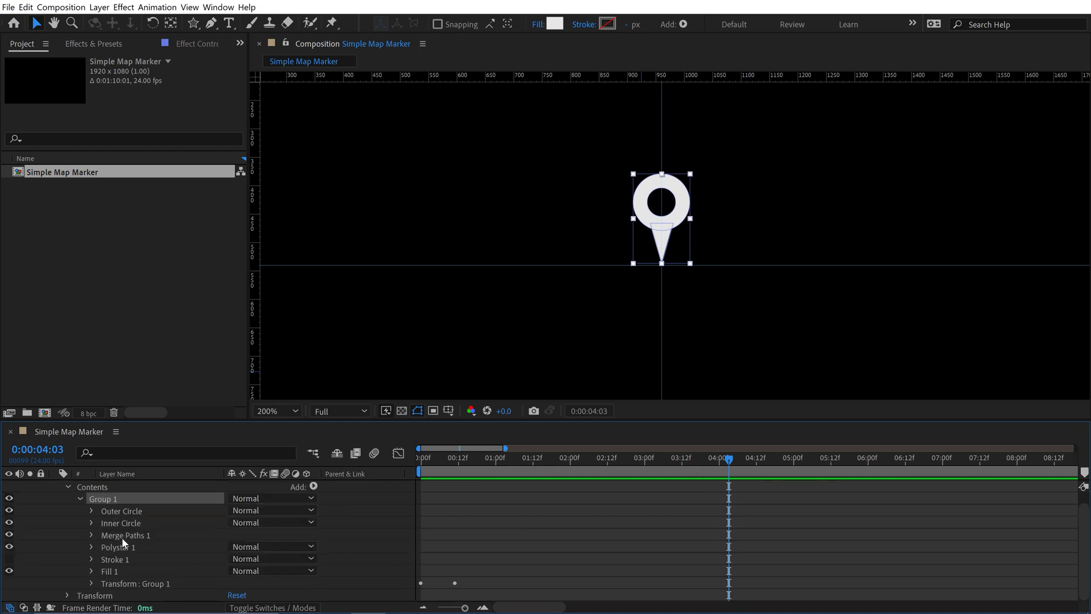
{"action": "left_click", "coordinate": [80, 498]}
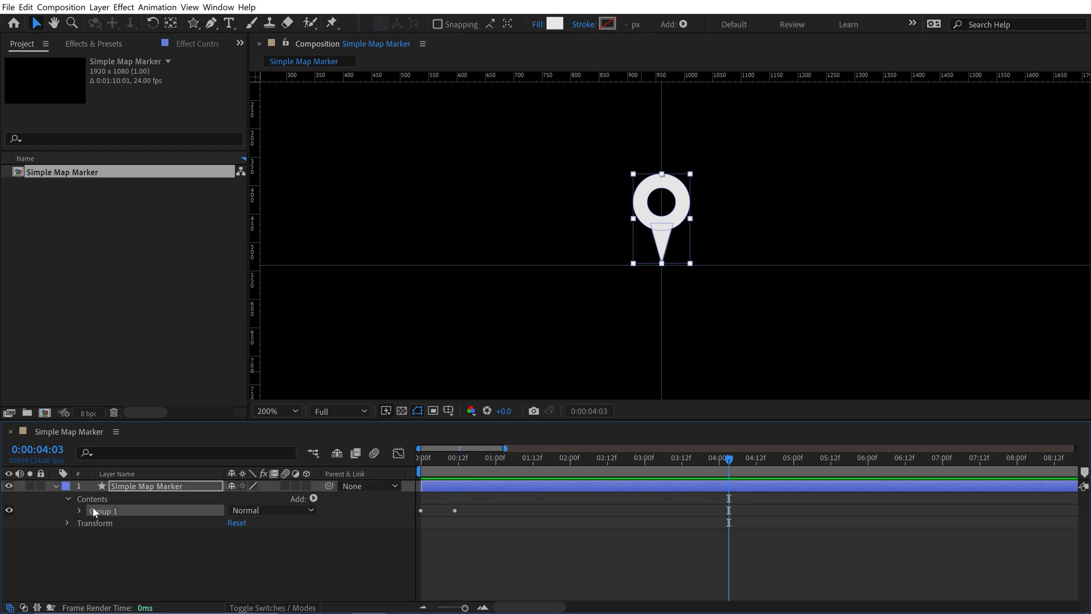
{"action": "left_click", "coordinate": [123, 557]}
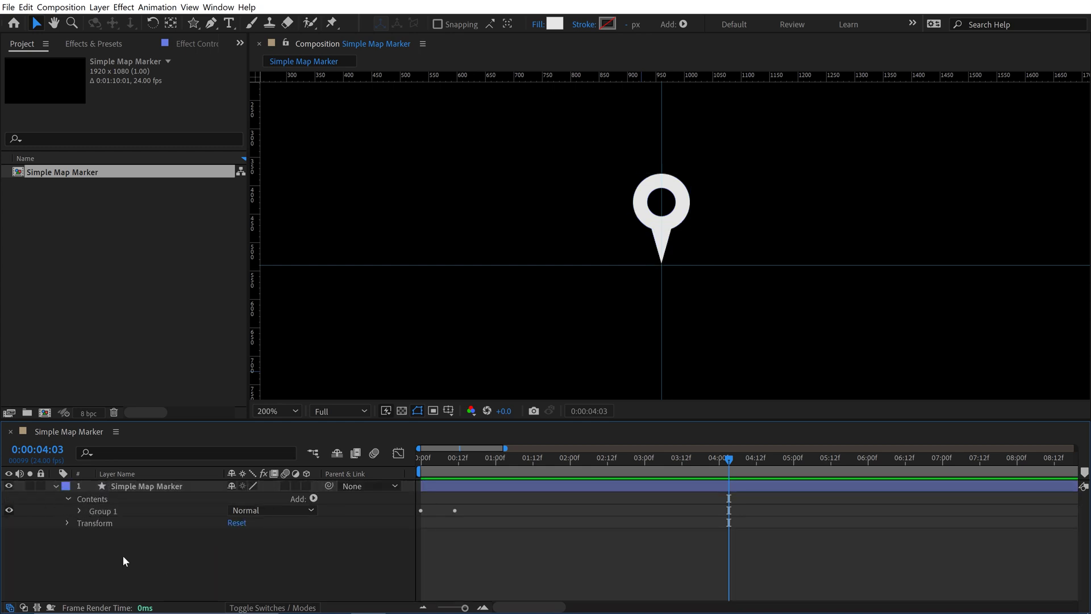
{"action": "left_click", "coordinate": [67, 523]}
{"action": "left_click", "coordinate": [142, 486]}
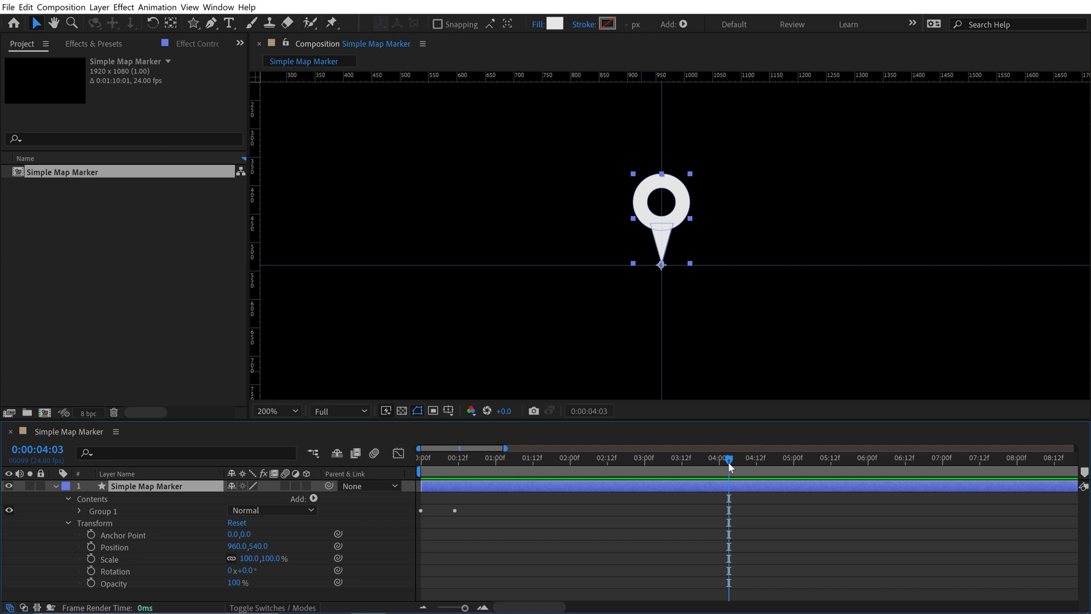
At the first frame, move the layer's anchor point to the marker's tip with the Pan Behind tool, then scrub to check it
{"action": "mouse_move", "coordinate": [726, 462]}
{"action": "left_mouse_down"}
{"action": "mouse_move", "coordinate": [716, 469]}
{"action": "mouse_move", "coordinate": [903, 447]}
{"action": "mouse_move", "coordinate": [370, 473]}
{"action": "left_mouse_up"}
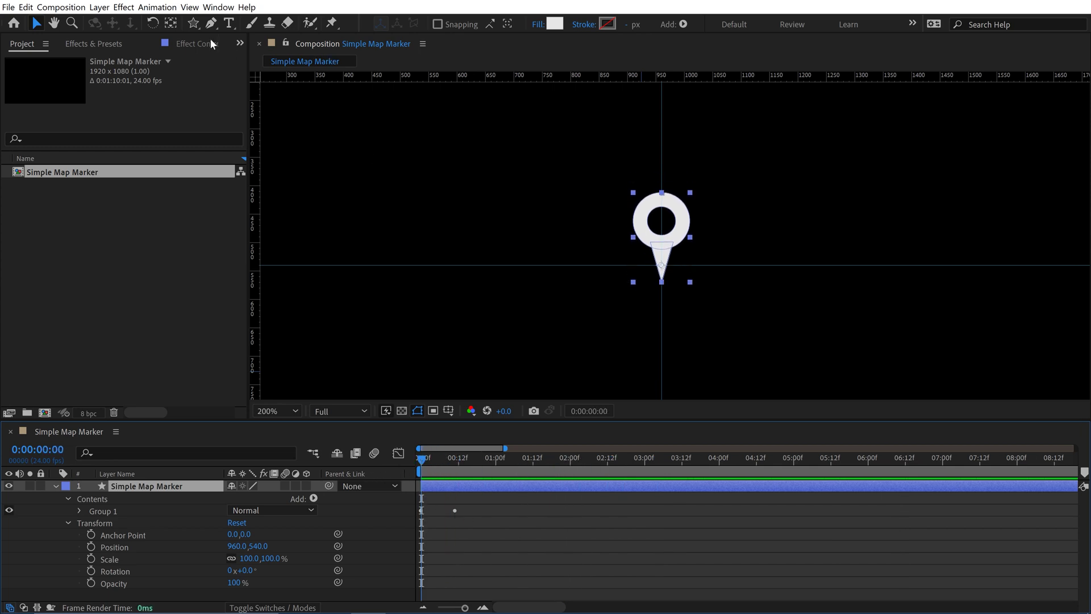
{"action": "left_click", "coordinate": [171, 25]}
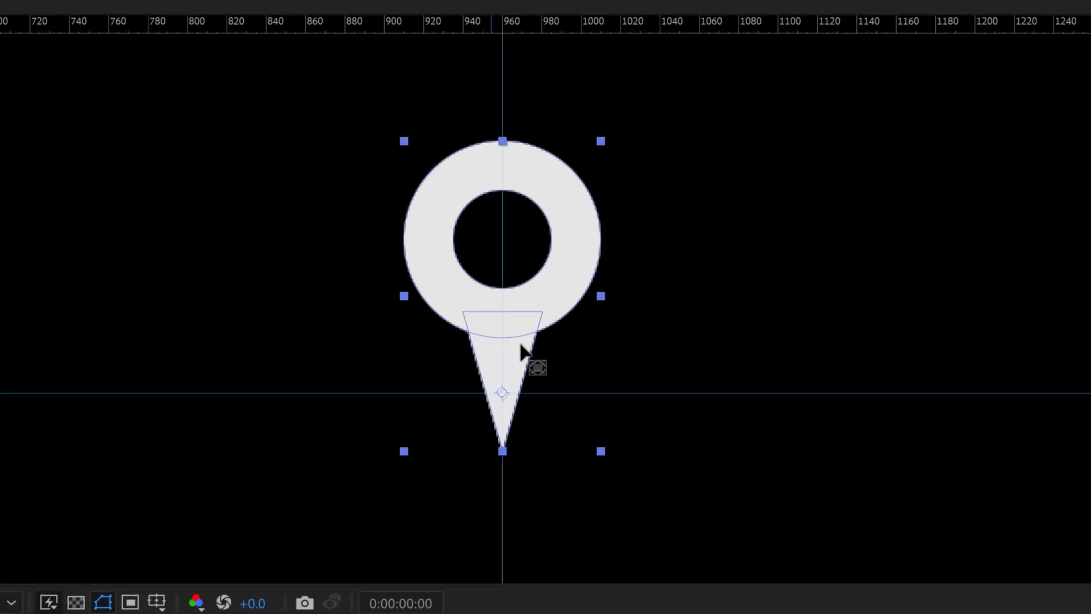
{"action": "left_click_drag", "start_coordinate": [516, 306], "coordinate": [512, 250]}
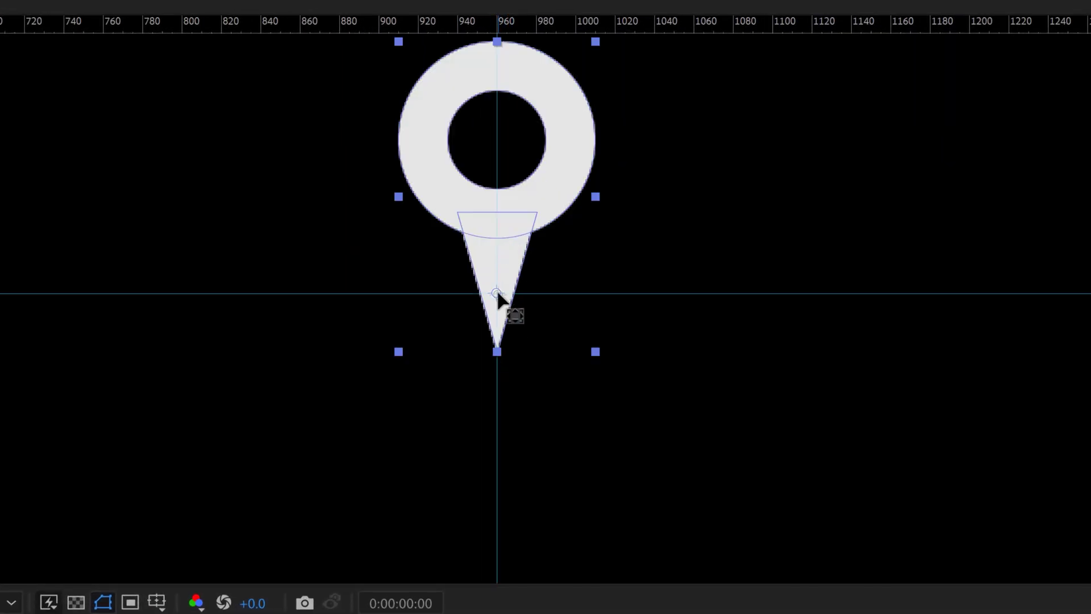
{"action": "mouse_move", "coordinate": [506, 309]}
{"action": "left_mouse_down"}
{"action": "mouse_move", "coordinate": [514, 319]}
{"action": "mouse_move", "coordinate": [476, 330]}
{"action": "mouse_move", "coordinate": [397, 312]}
{"action": "mouse_move", "coordinate": [405, 351]}
{"action": "mouse_move", "coordinate": [497, 351]}
{"action": "left_mouse_up"}
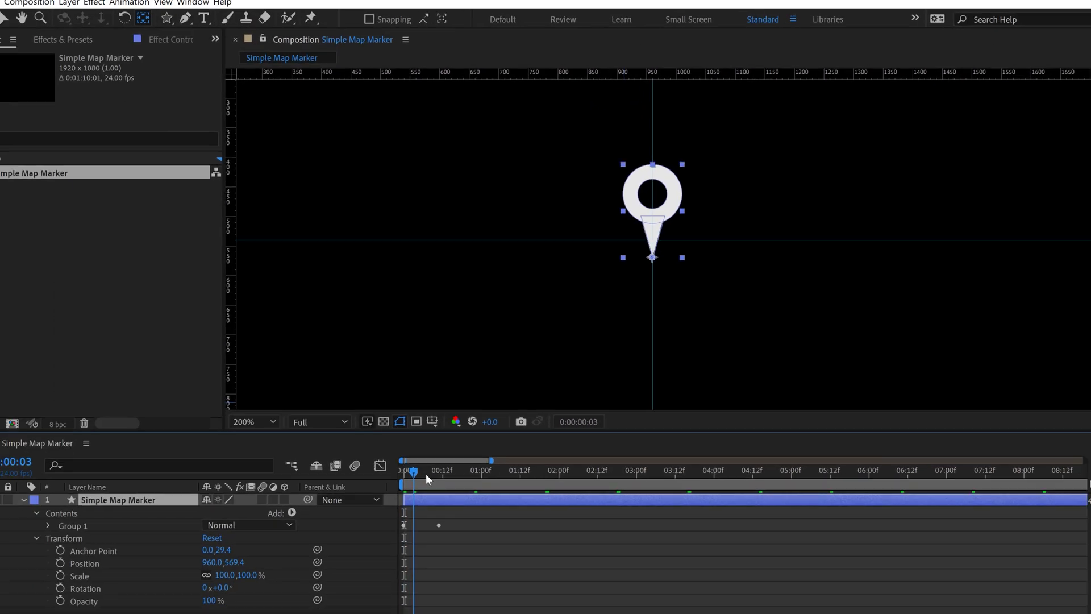
{"action": "mouse_move", "coordinate": [426, 475]}
{"action": "left_mouse_down"}
{"action": "mouse_move", "coordinate": [564, 482]}
{"action": "mouse_move", "coordinate": [608, 463]}
{"action": "mouse_move", "coordinate": [723, 460]}
{"action": "left_mouse_up"}
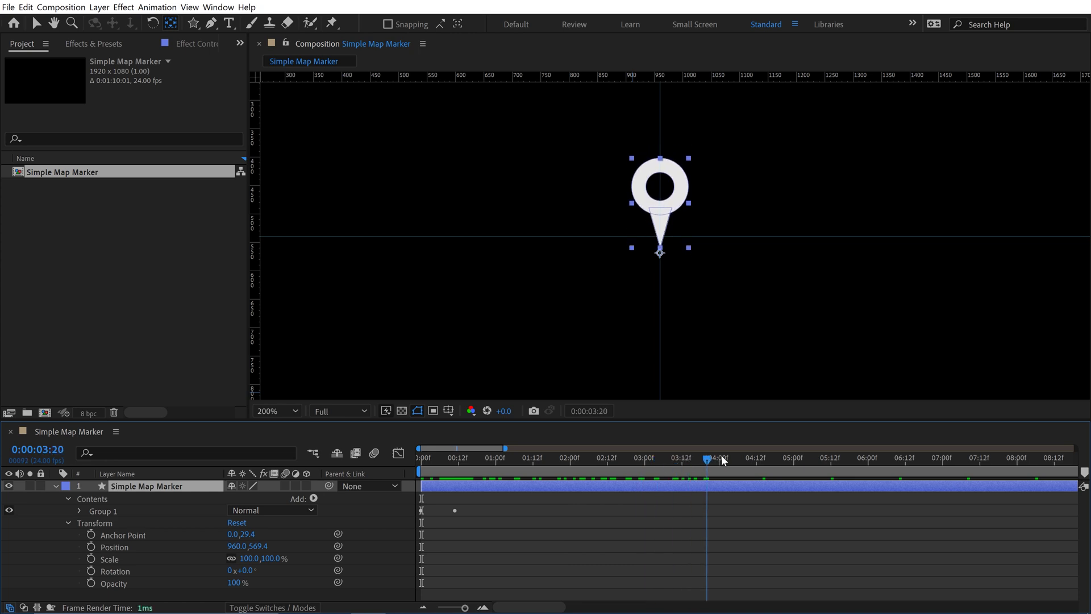
Collapse the layer's Transform and Contents groups and return to the start of the composition
{"action": "left_click", "coordinate": [69, 522]}
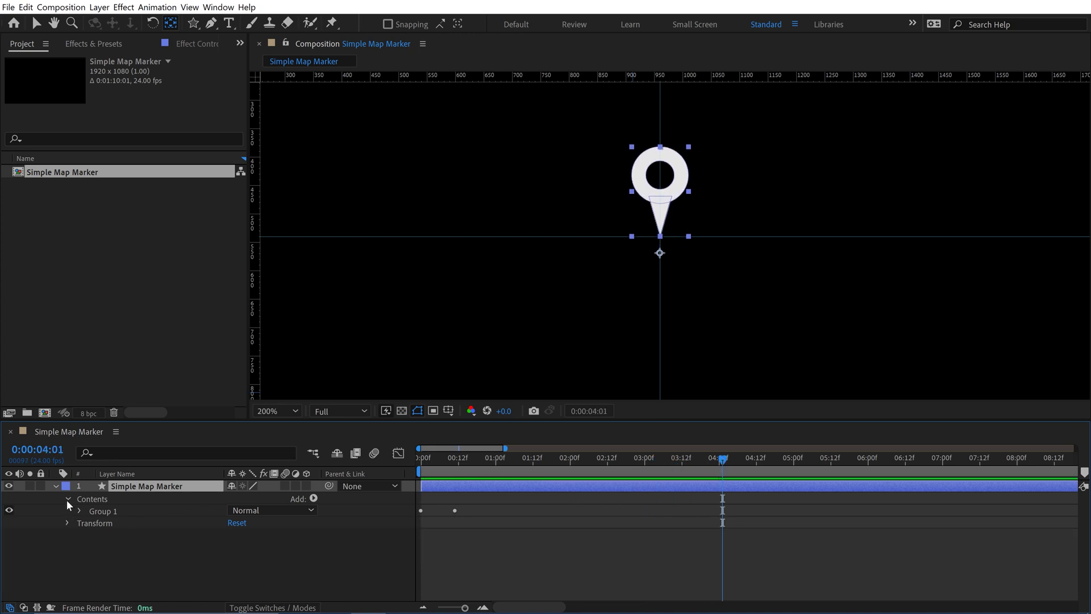
{"action": "left_click", "coordinate": [67, 499]}
{"action": "left_click", "coordinate": [422, 520]}
{"action": "key", "text": "Home"}
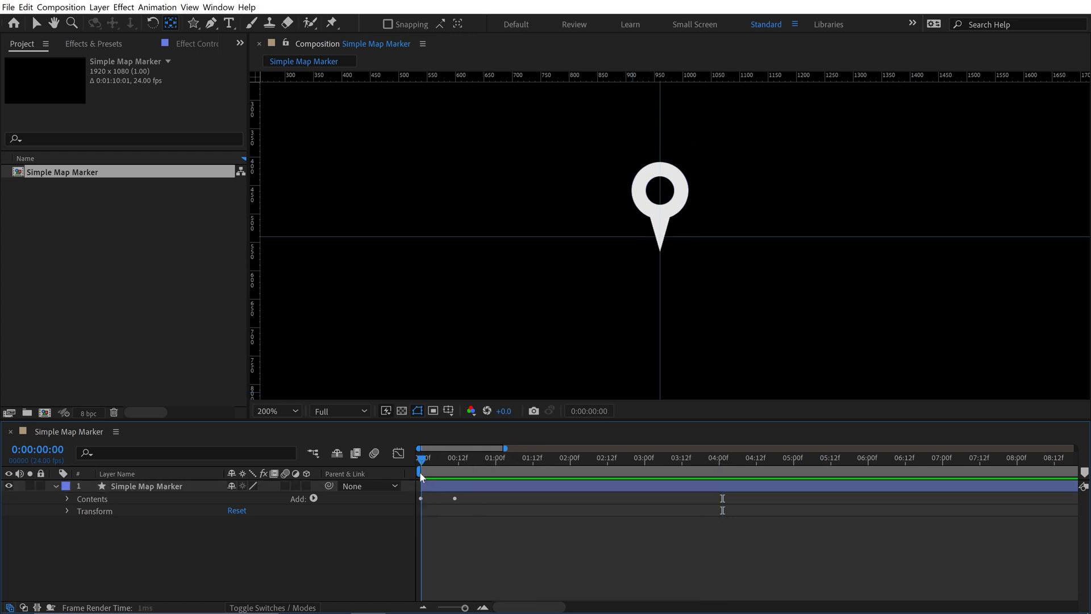
Move the marker layer up so its tip sits where the guides cross at the composition's centre
{"action": "scroll", "coordinate": [695, 240], "scroll_direction": "down", "scroll_amount": 1}
{"action": "left_click", "coordinate": [151, 487]}
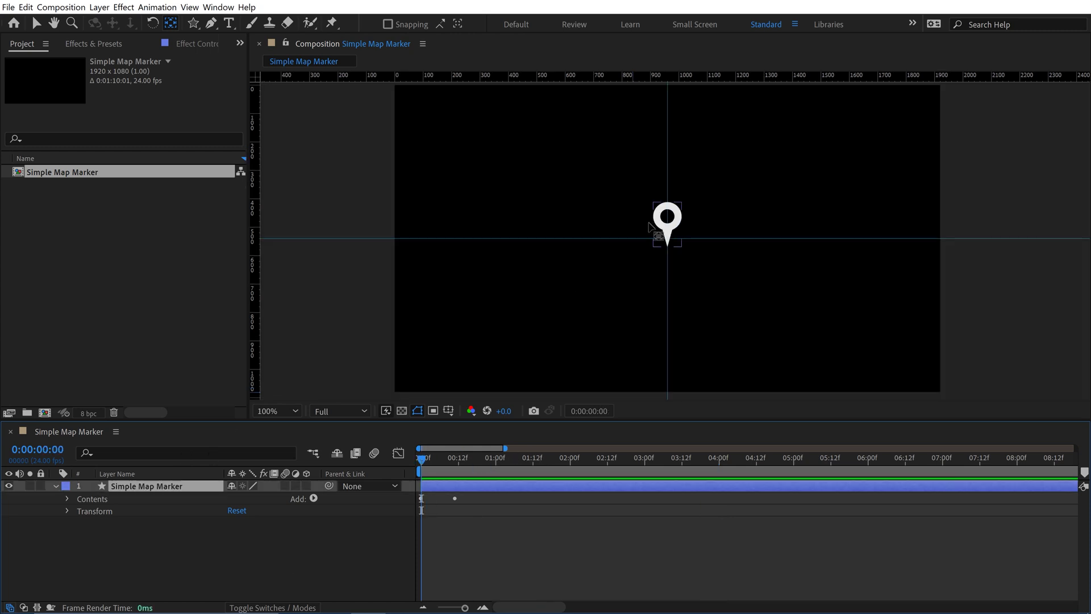
{"action": "scroll", "coordinate": [663, 227], "scroll_direction": "up", "scroll_amount": 1}
{"action": "key", "text": "h"}
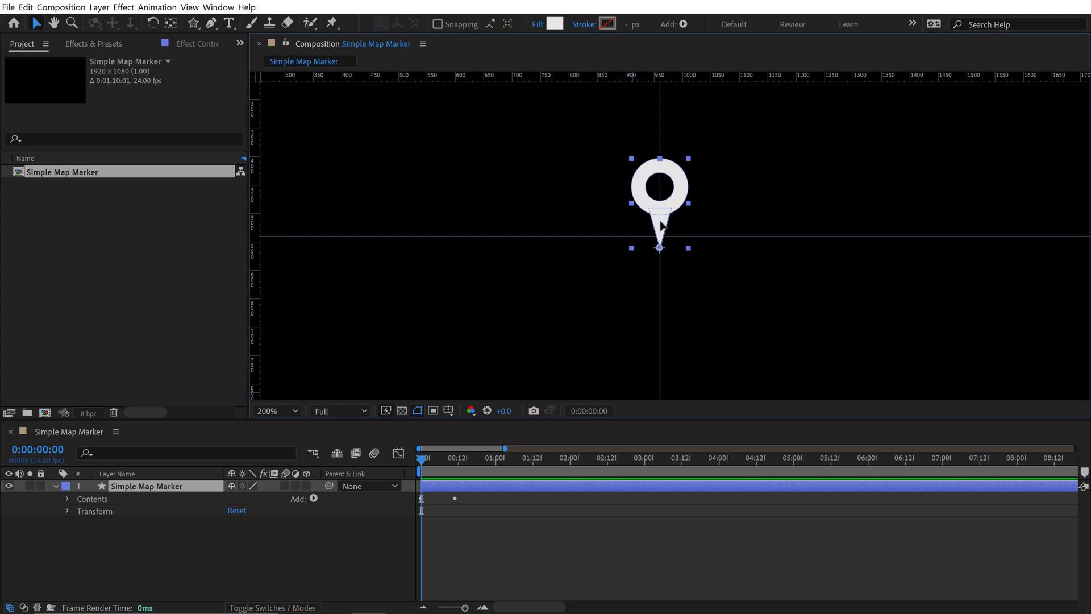
{"action": "left_click_drag", "start_coordinate": [662, 230], "coordinate": [664, 213]}
{"action": "key", "text": "v"}
Preview the marker's looping animation with the whole width of the composition in view
{"action": "key", "text": "comma"}
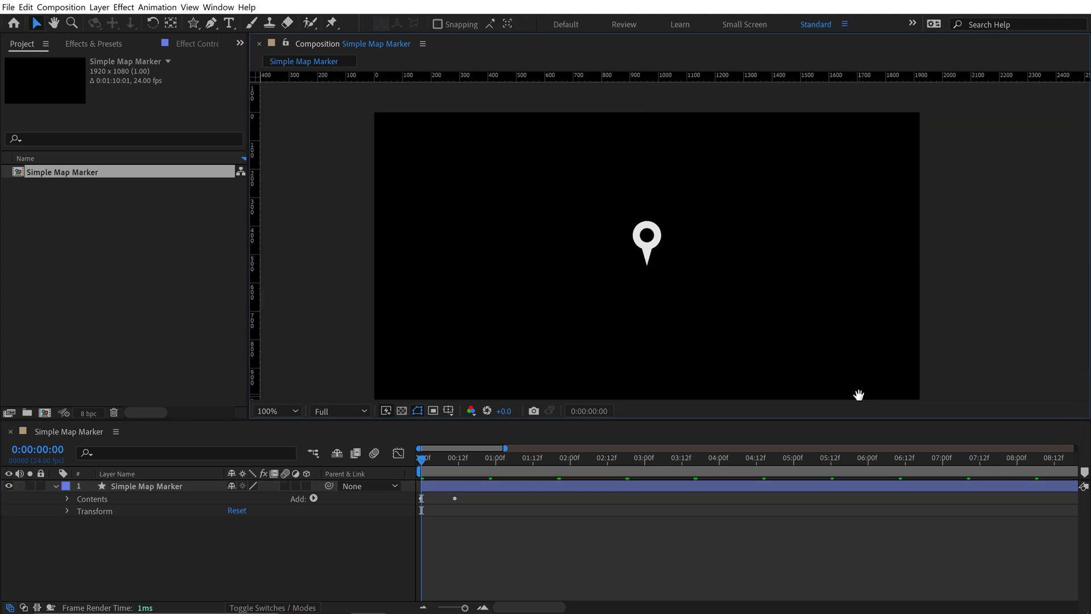
{"action": "key", "text": "space"}
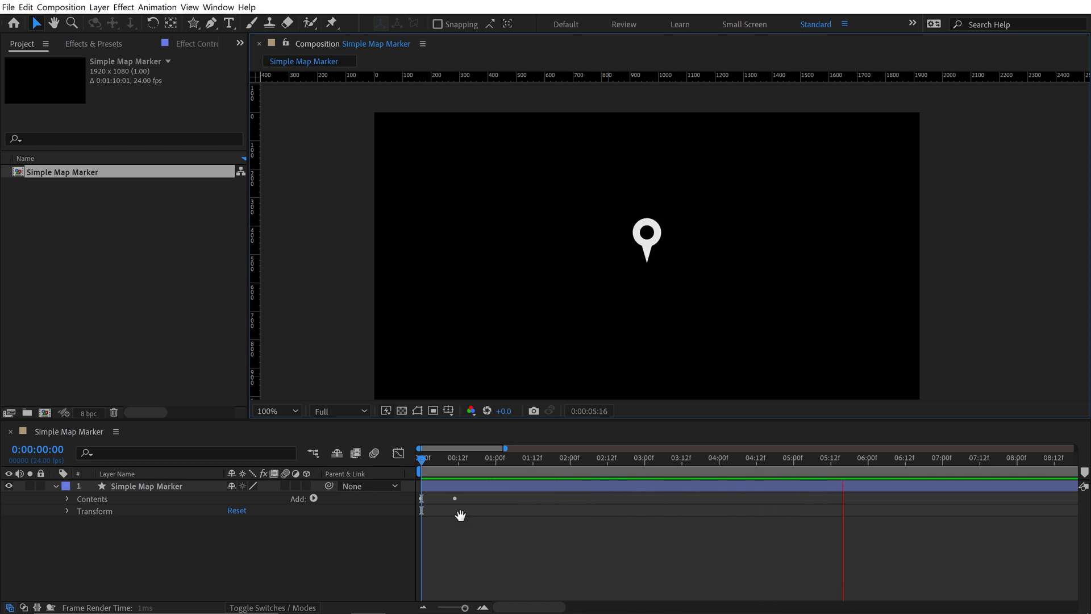
{"action": "key", "text": "space"}
{"action": "key", "text": "period"}
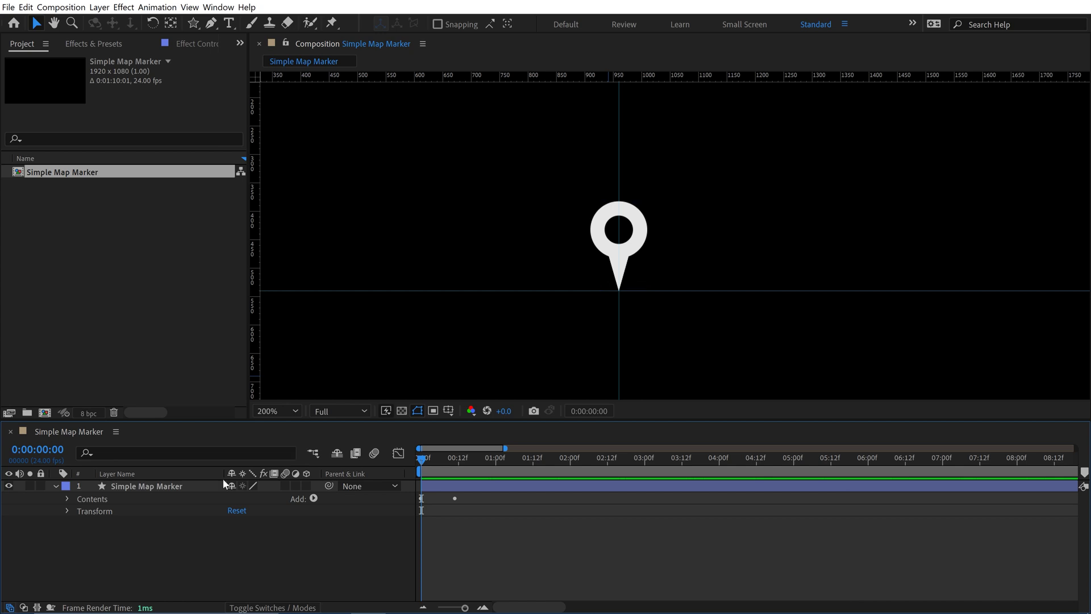
Apply the Bevel Alpha effect to the Simple Map Marker layer
{"action": "left_click", "coordinate": [132, 486]}
{"action": "key", "text": "ctrl+space"}
{"action": "type", "text": "b"}
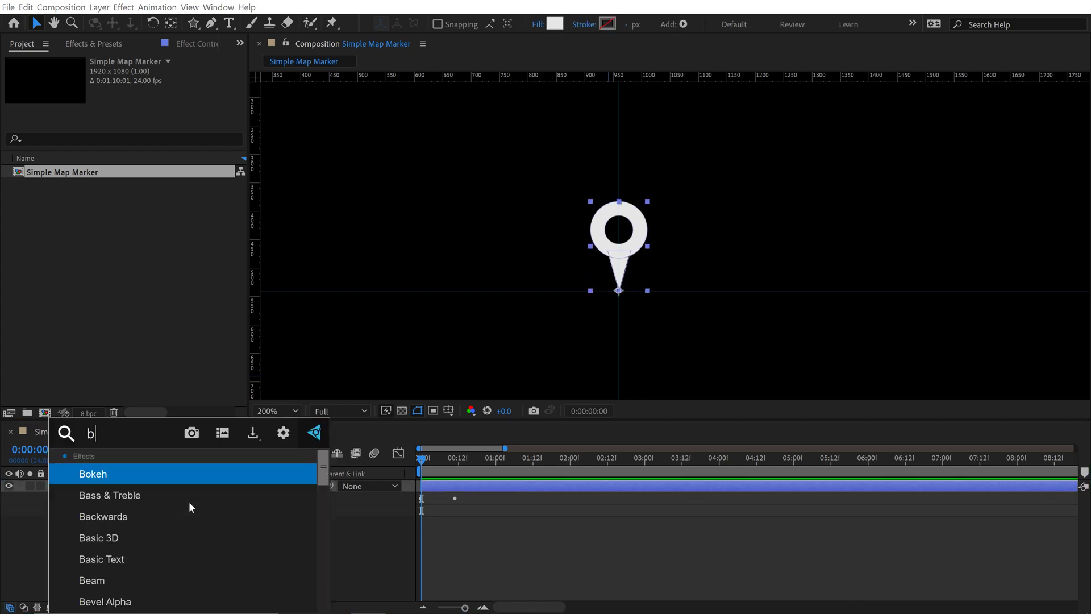
{"action": "type", "text": "evel"}
{"action": "key", "text": "Return"}
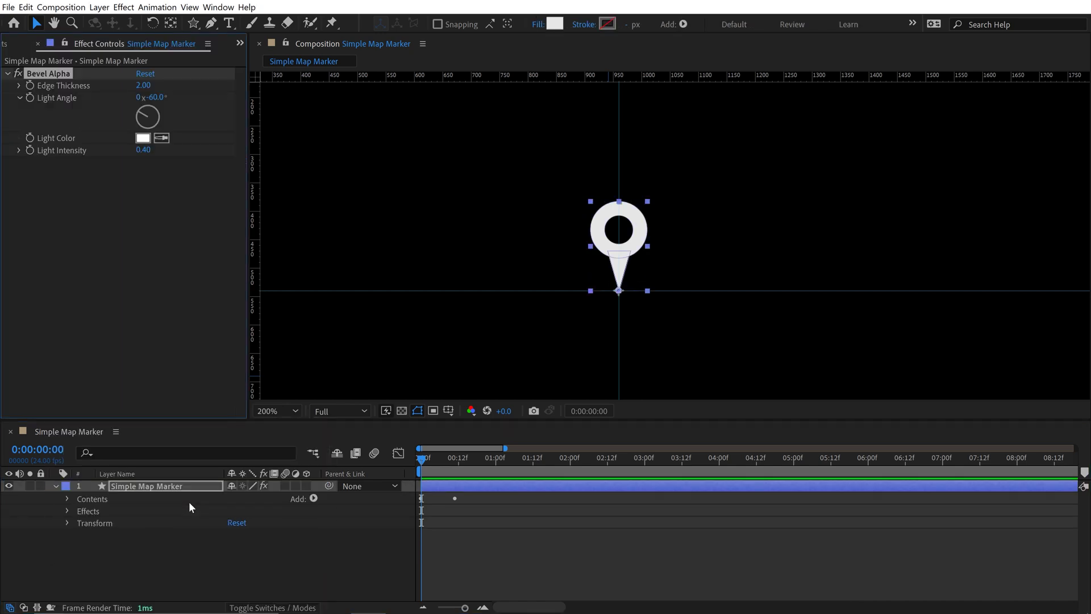
Change the marker's fill color to red
{"action": "left_click", "coordinate": [554, 23]}
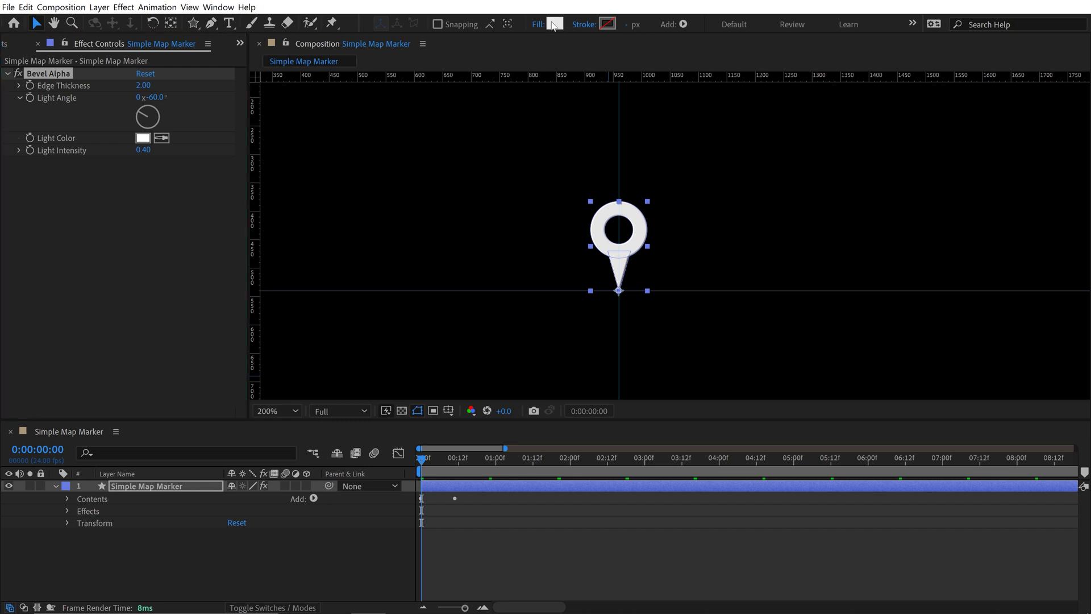
{"action": "mouse_move", "coordinate": [694, 318]}
{"action": "left_mouse_down"}
{"action": "mouse_move", "coordinate": [639, 329]}
{"action": "mouse_move", "coordinate": [638, 306]}
{"action": "left_mouse_up"}
{"action": "left_click", "coordinate": [973, 275]}
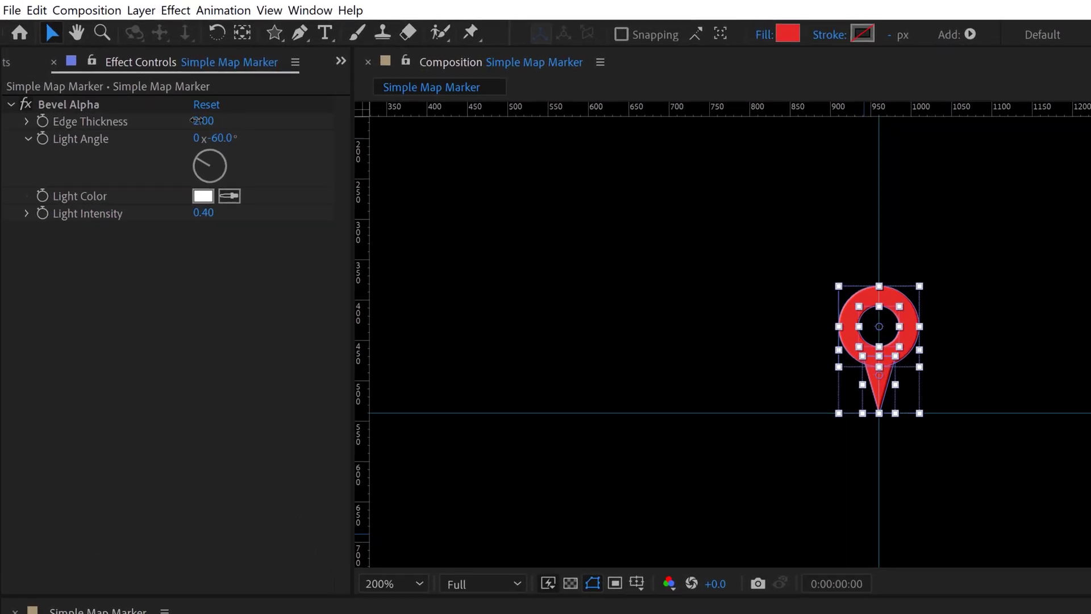
Set the marker's Bevel Alpha edge thickness to 4 and its light angle to -40°
{"action": "left_click", "coordinate": [199, 120]}
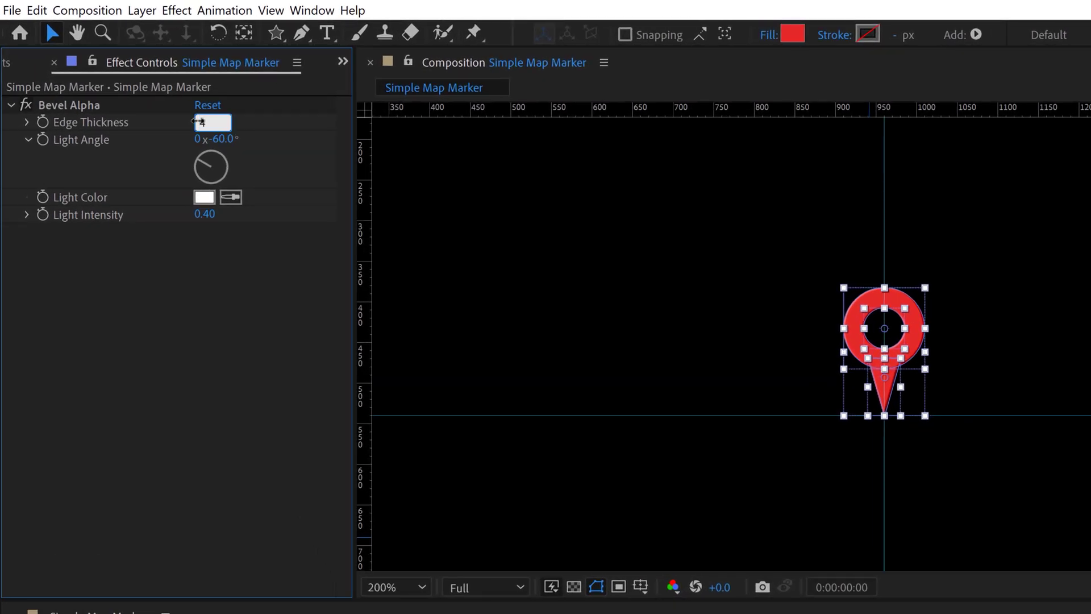
{"action": "type", "text": "4"}
{"action": "key", "text": "Return"}
{"action": "left_click", "coordinate": [203, 155]}
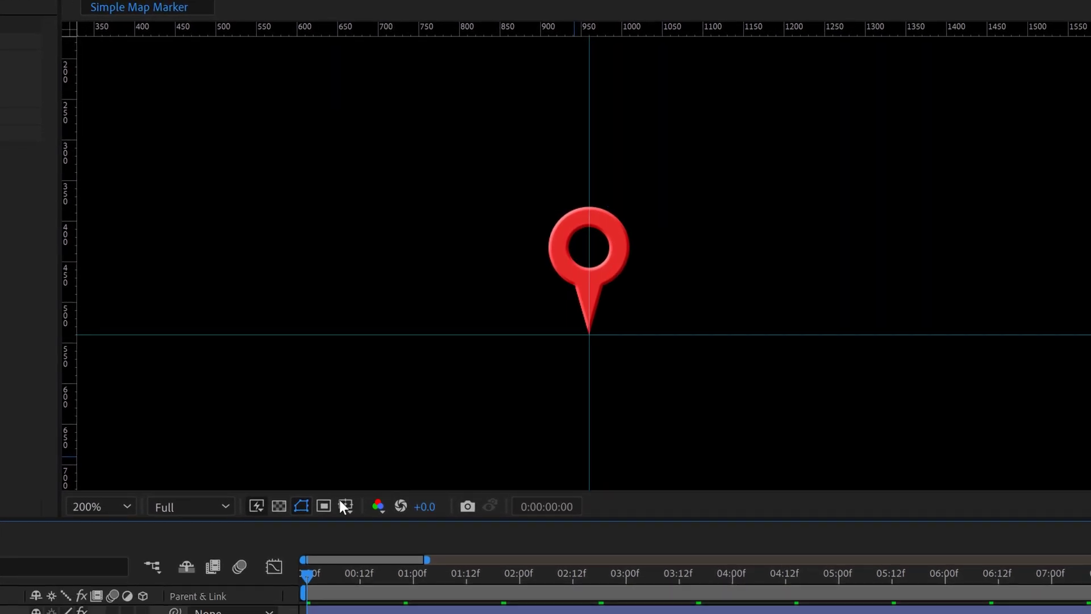
Hide the guides in the composition view
{"action": "left_click", "coordinate": [346, 506]}
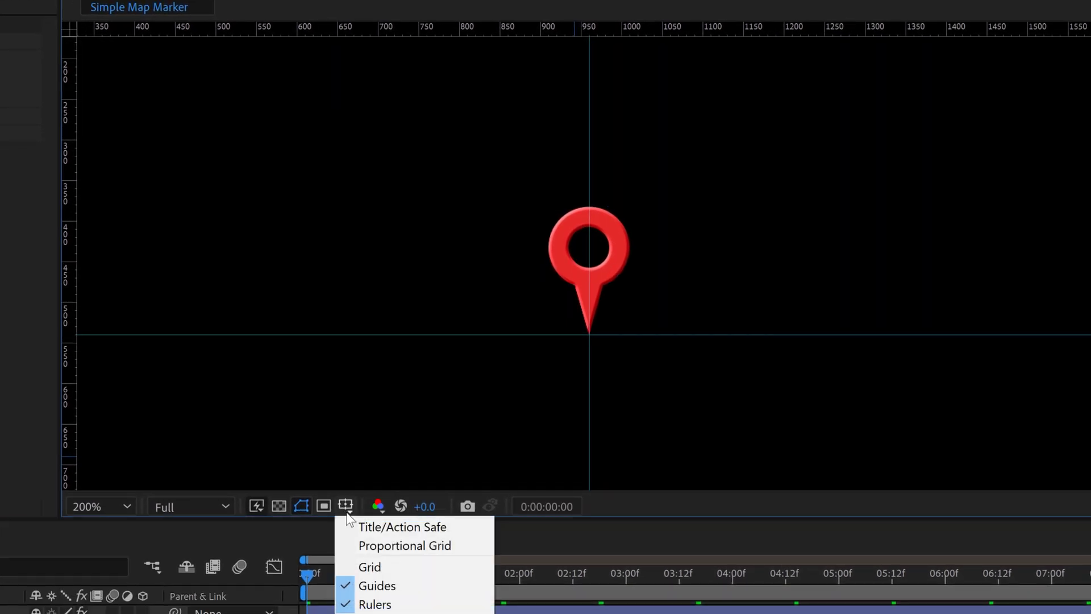
{"action": "left_click", "coordinate": [378, 584]}
{"action": "left_click", "coordinate": [585, 304]}
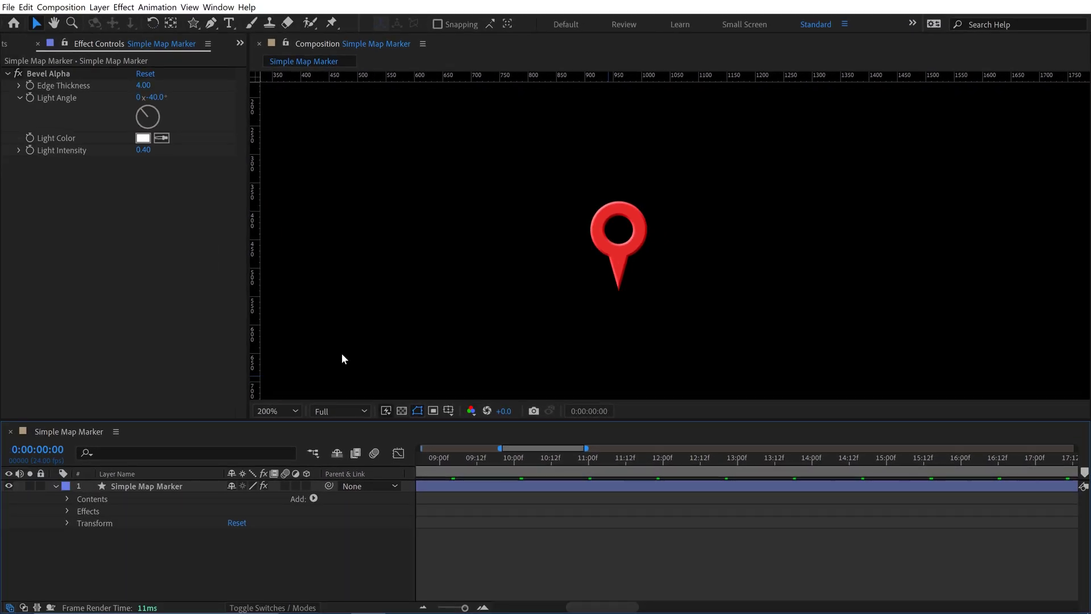
Save the Simple Map Marker layer's contents, effects and transform as an animation preset named Simple Map Marker 1
{"action": "mouse_move", "coordinate": [117, 486]}
{"action": "left_mouse_down"}
{"action": "mouse_move", "coordinate": [94, 499]}
{"action": "mouse_move", "coordinate": [101, 520]}
{"action": "left_mouse_up"}
{"action": "key", "text": "ctrl+5"}
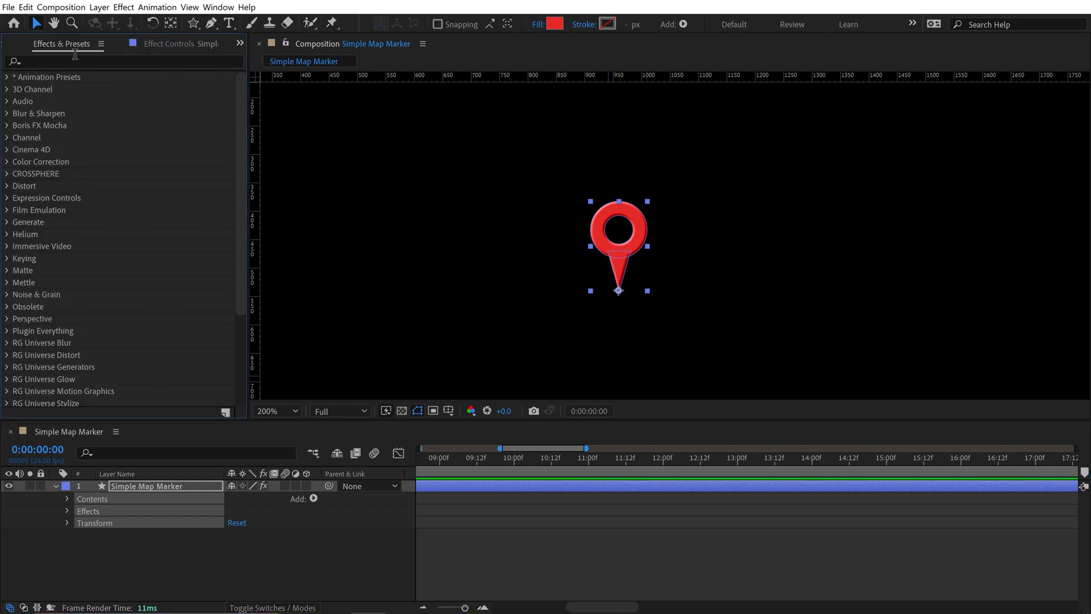
{"action": "left_click", "coordinate": [102, 44]}
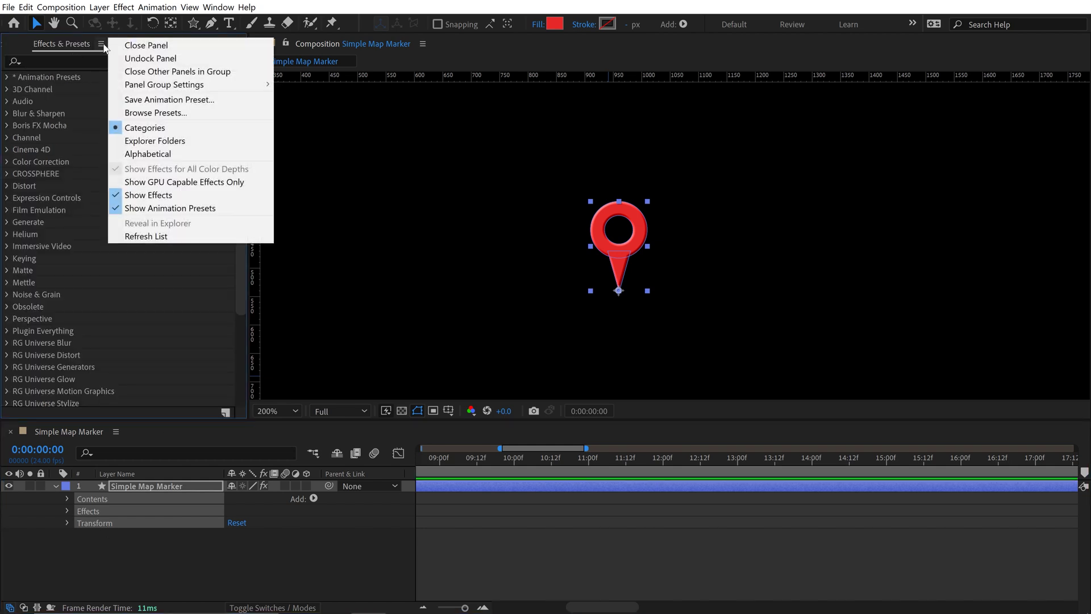
{"action": "left_click", "coordinate": [209, 101]}
{"action": "type", "text": "Simple"}
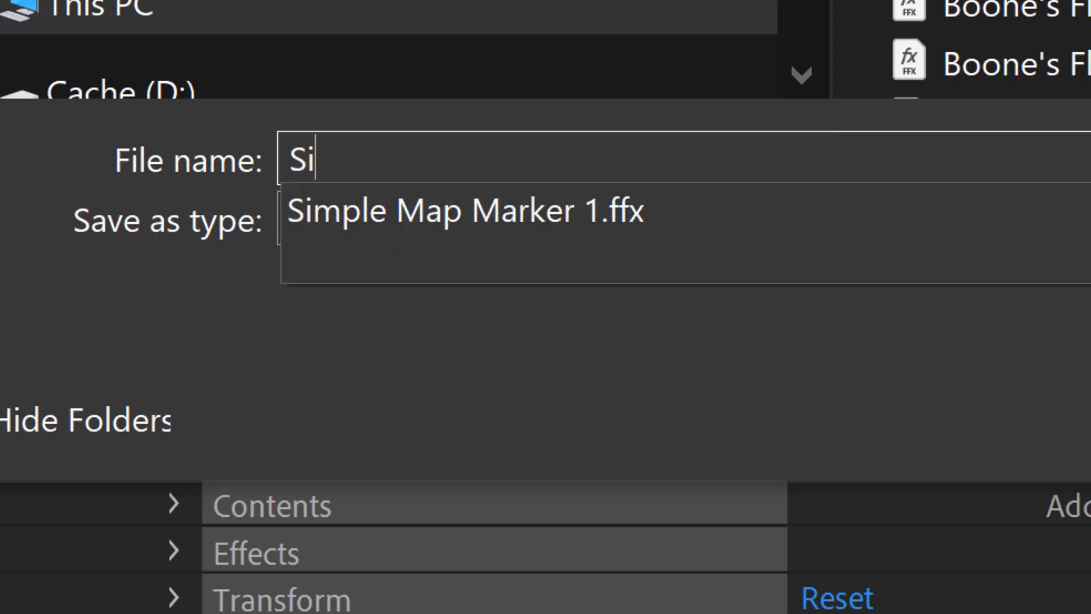
{"action": "type", "text": " Ma"}
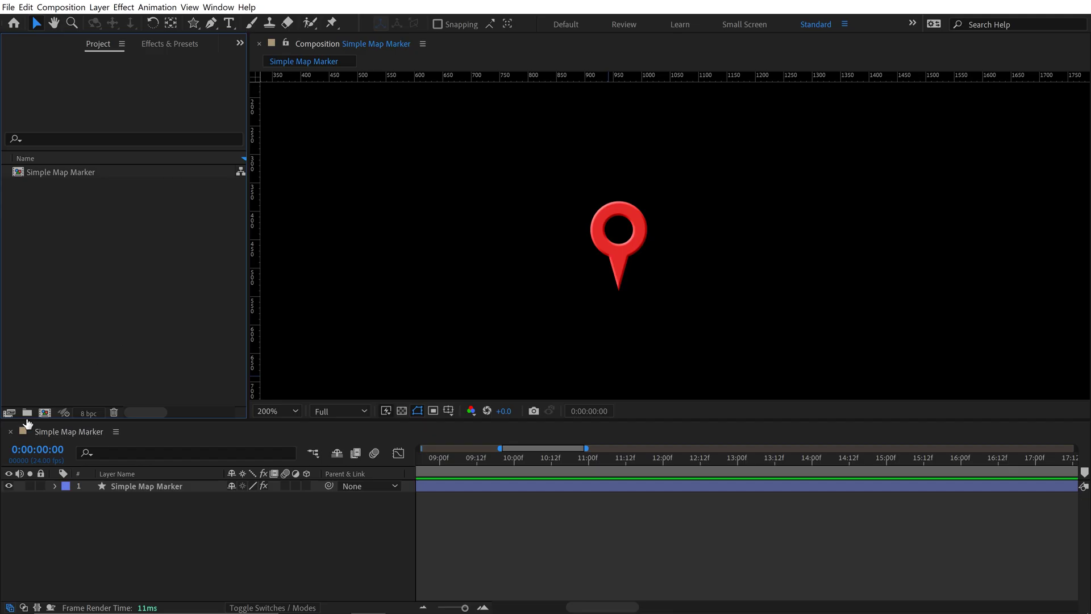
Create a new HDTV 1080 24 composition named New Comp
{"action": "left_click", "coordinate": [45, 413]}
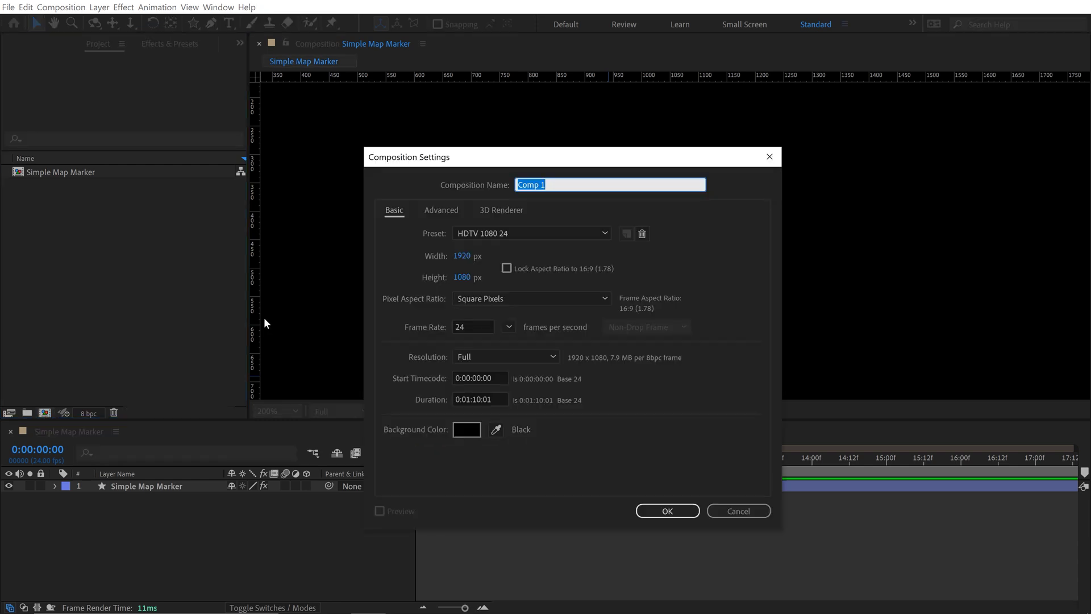
{"action": "type", "text": "New"}
{"action": "key", "text": "Return"}
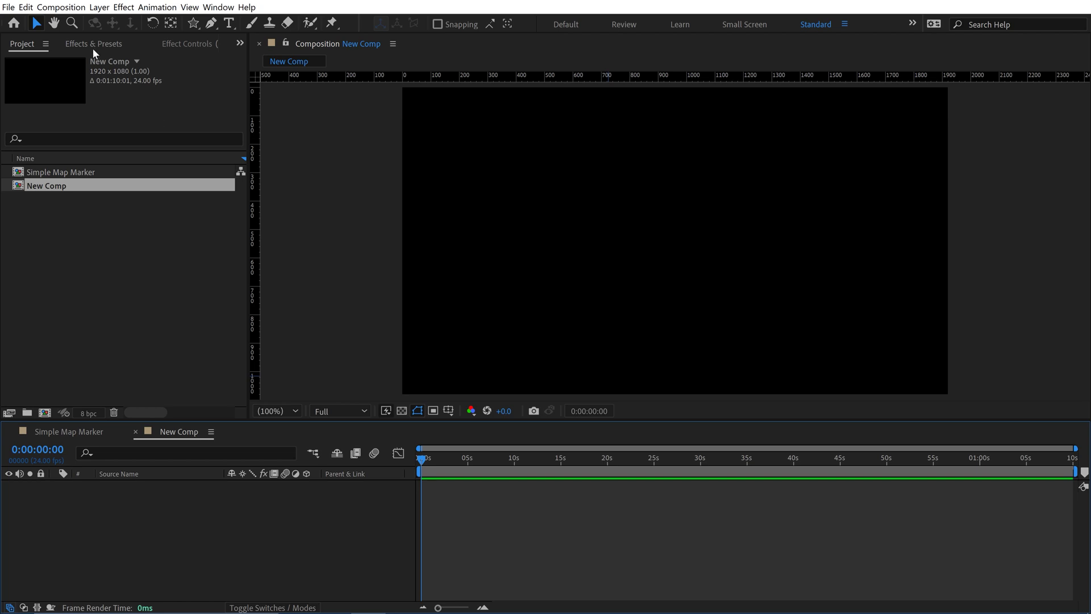
Apply the Simple Map Marker 1 user preset in New Comp
{"action": "left_click", "coordinate": [94, 46]}
{"action": "left_click", "coordinate": [7, 77]}
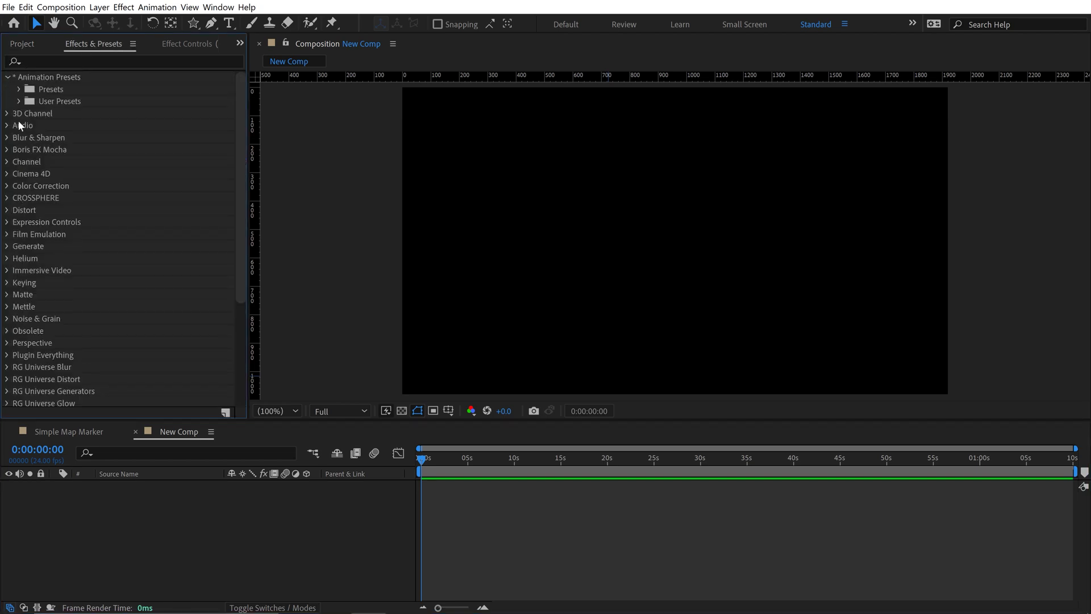
{"action": "left_click", "coordinate": [19, 101]}
{"action": "scroll", "coordinate": [133, 259], "scroll_direction": "down", "scroll_amount": 10}
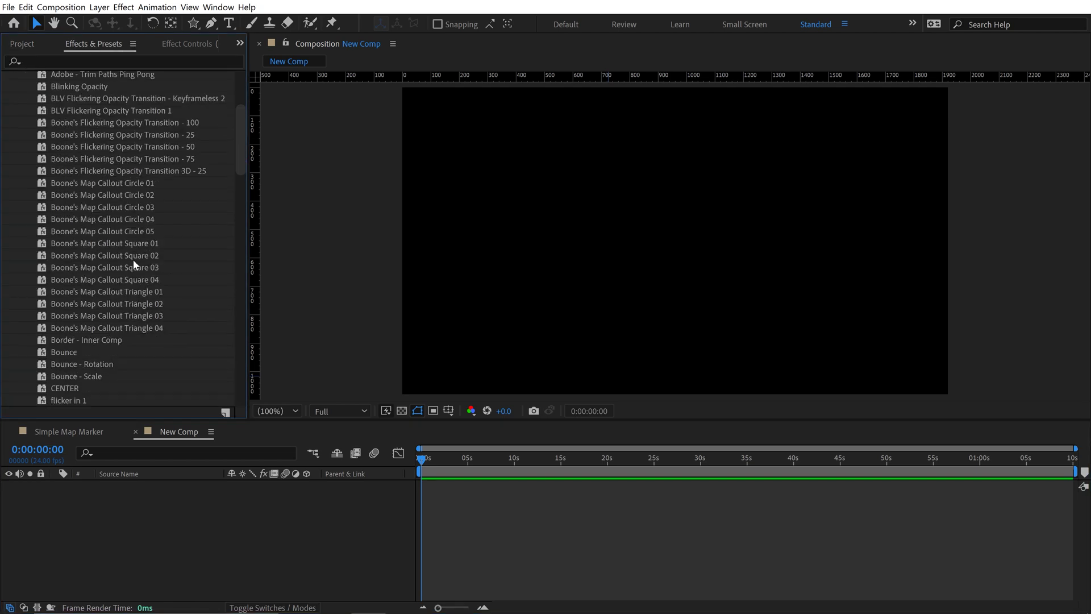
{"action": "scroll", "coordinate": [144, 308], "scroll_direction": "down", "scroll_amount": 15}
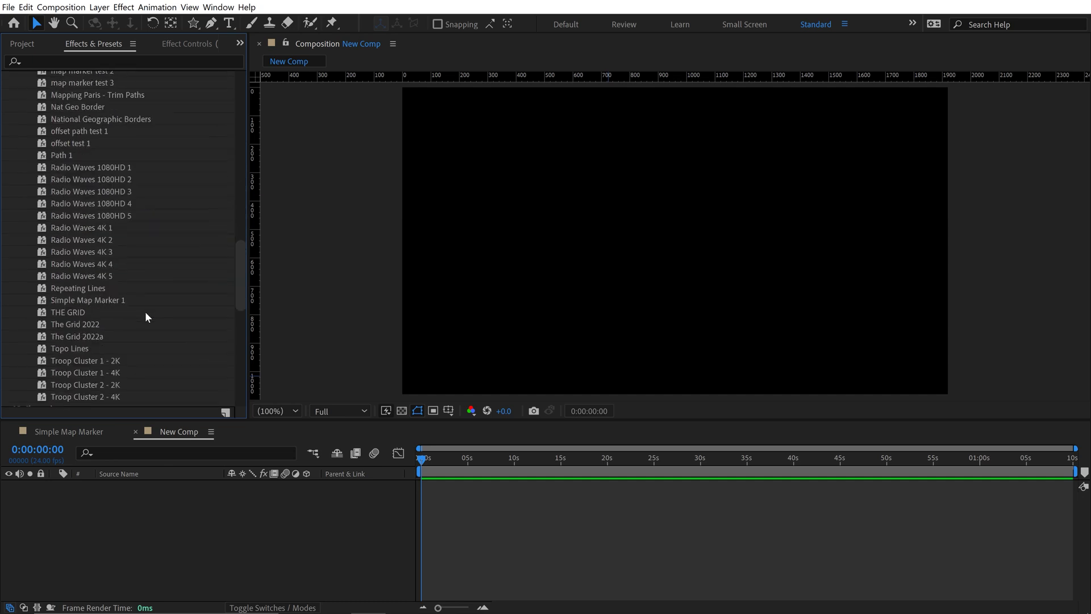
{"action": "left_click", "coordinate": [80, 299]}
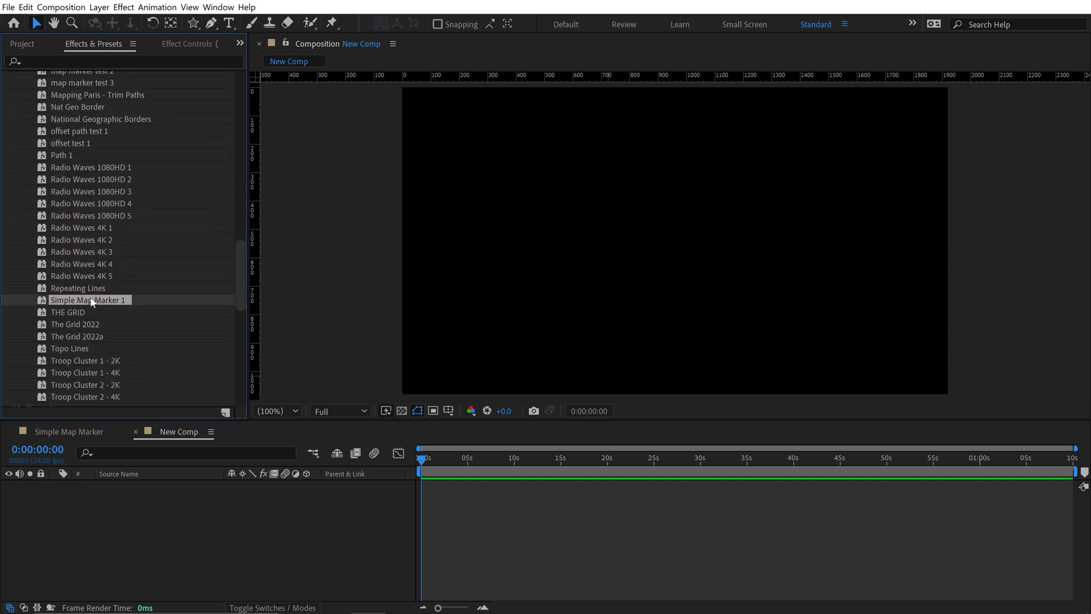
{"action": "double_click", "coordinate": [91, 300]}
Reveal the keyframed properties of the preset's shape layer in New Comp and preview its animation
{"action": "left_click", "coordinate": [473, 516]}
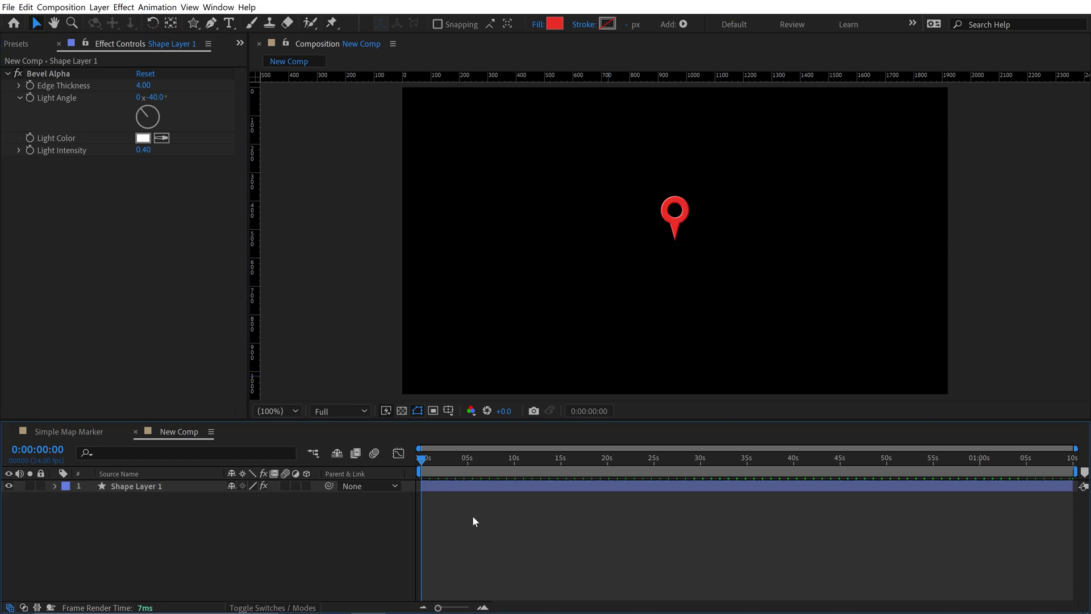
{"action": "key", "text": "u"}
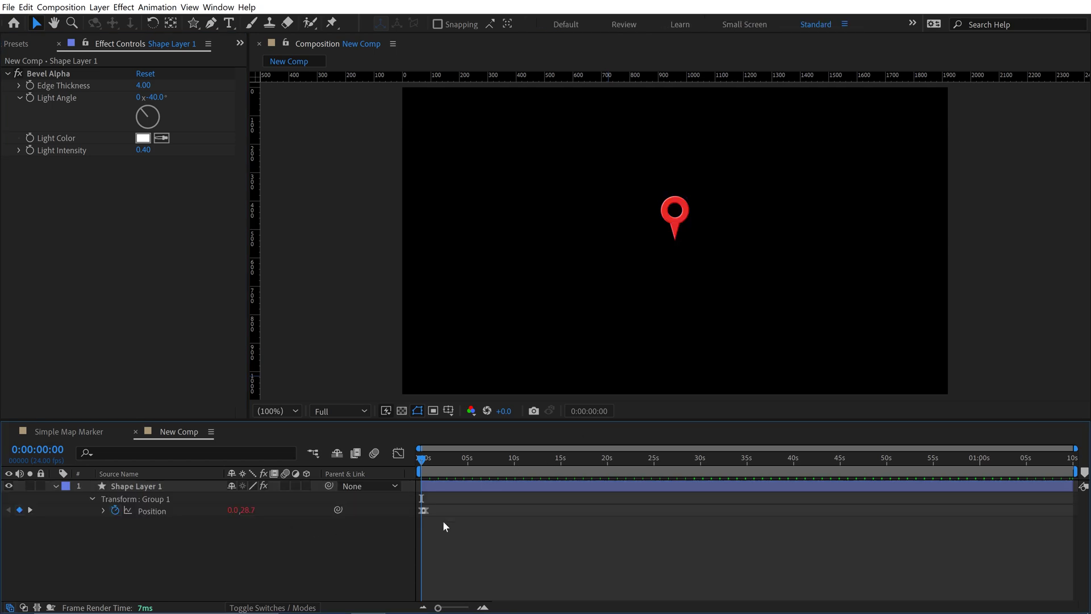
{"action": "key", "text": "space"}
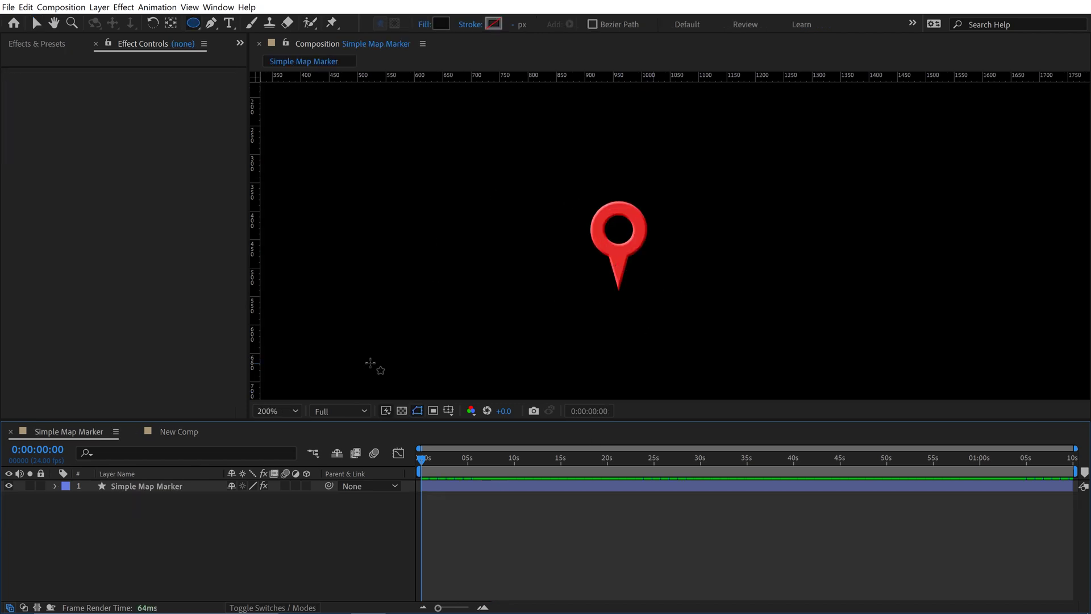
Change the Simple Map Marker composition's background color to light grey
{"action": "left_click", "coordinate": [36, 22]}
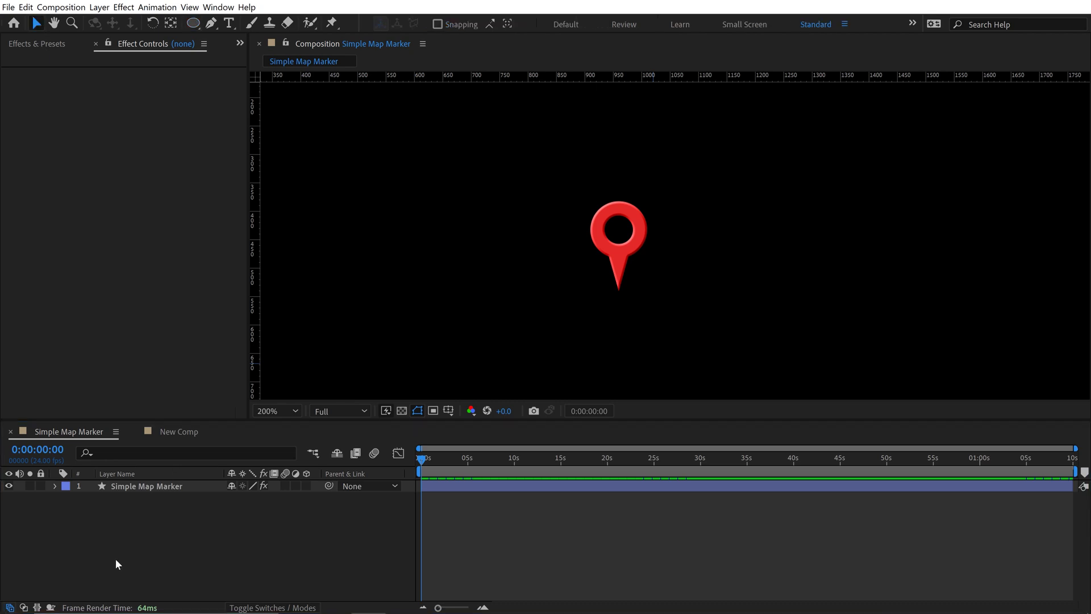
{"action": "left_click", "coordinate": [61, 7]}
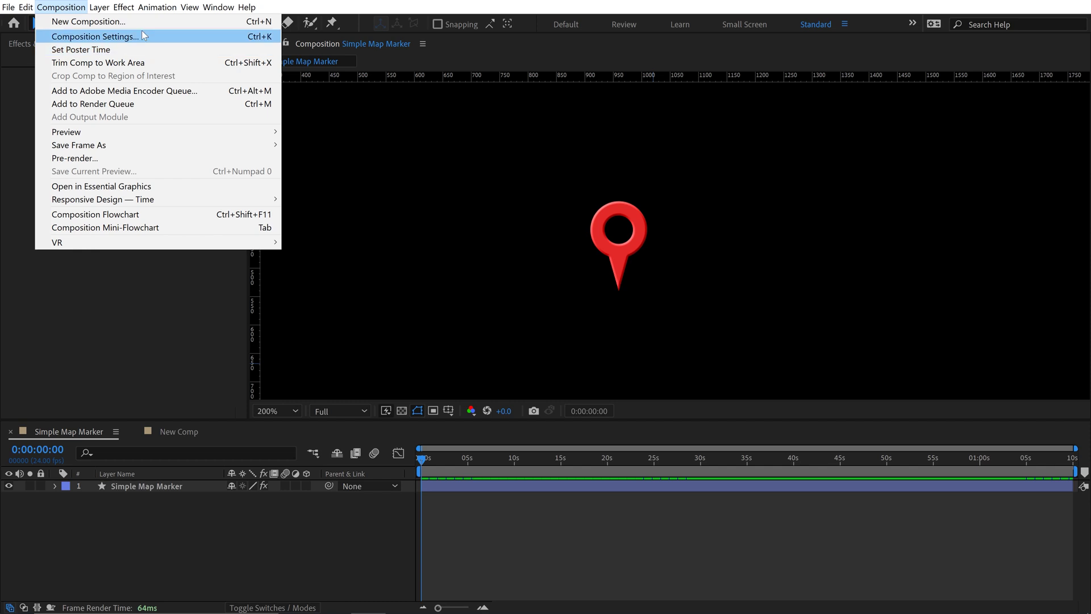
{"action": "left_click", "coordinate": [95, 36]}
{"action": "left_click", "coordinate": [466, 429]}
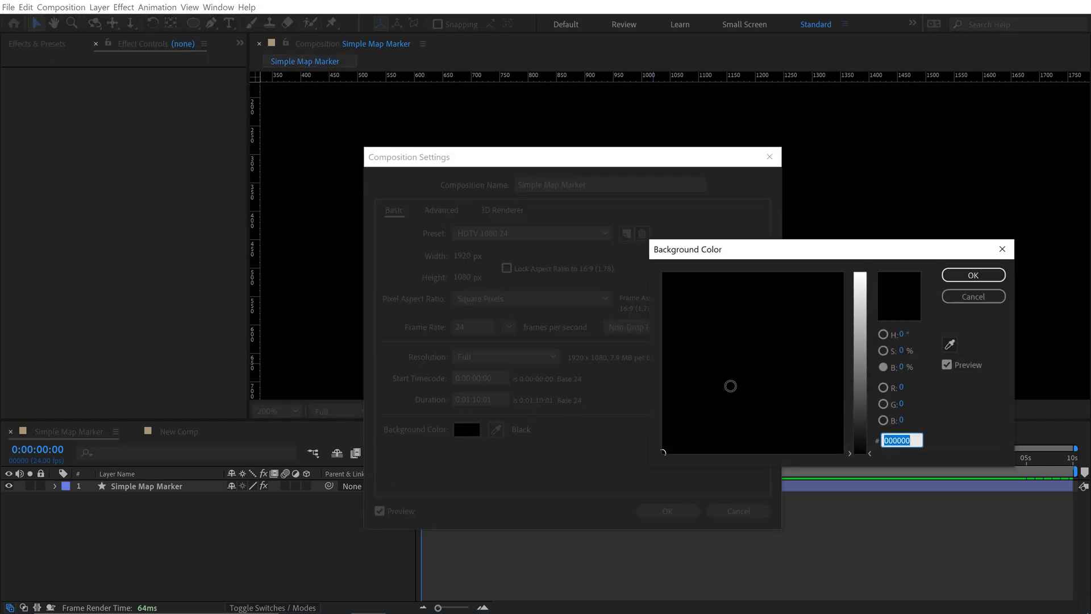
{"action": "left_click_drag", "start_coordinate": [863, 370], "coordinate": [866, 299]}
{"action": "left_click", "coordinate": [964, 276]}
{"action": "key", "text": "Return"}
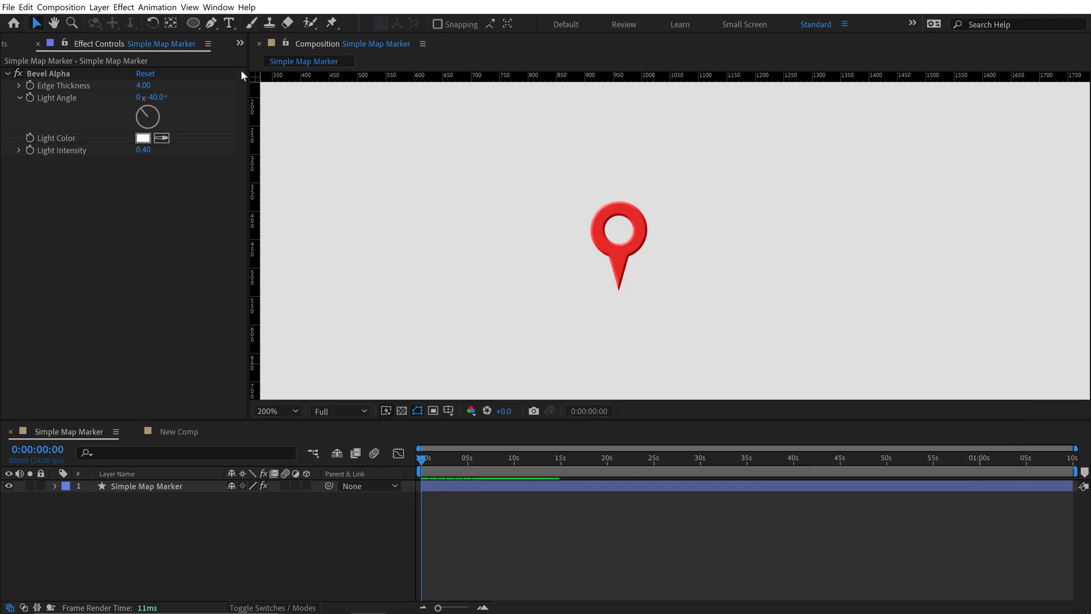
Create a new shape layer with a black-filled circle as tall as the composition, using the Ellipse Tool
{"action": "left_click", "coordinate": [193, 23]}
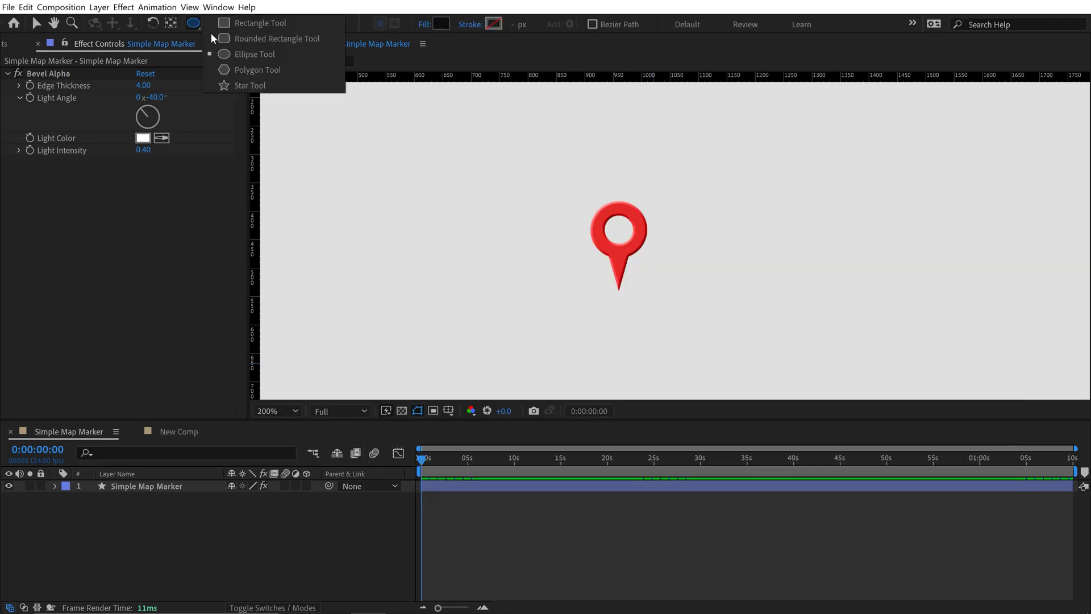
{"action": "left_click", "coordinate": [239, 54]}
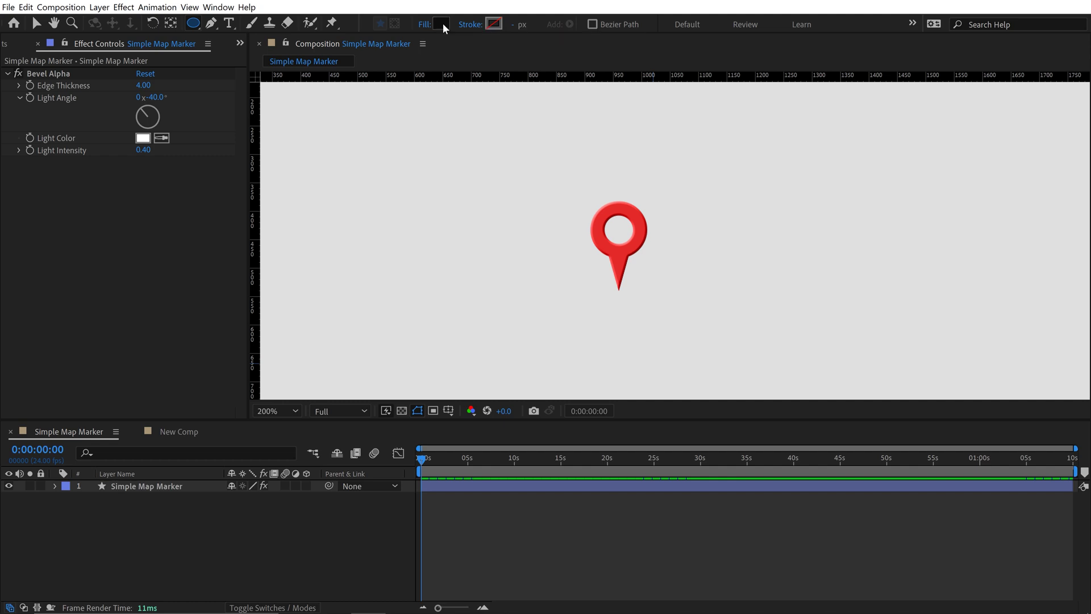
{"action": "left_click", "coordinate": [441, 25]}
{"action": "left_click", "coordinate": [965, 275]}
{"action": "left_click", "coordinate": [148, 510]}
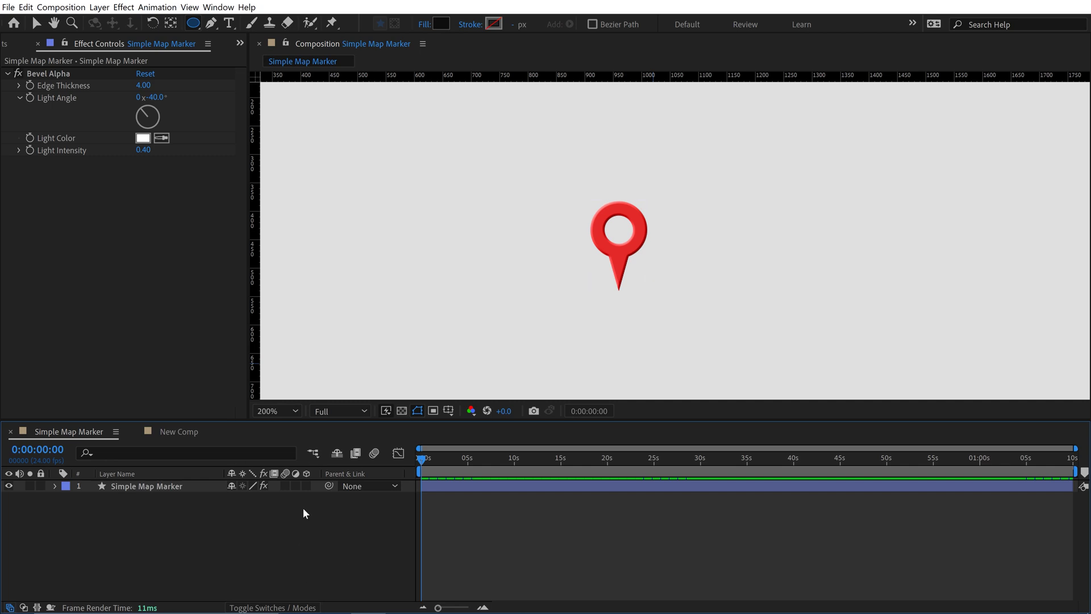
{"action": "double_click", "coordinate": [192, 28]}
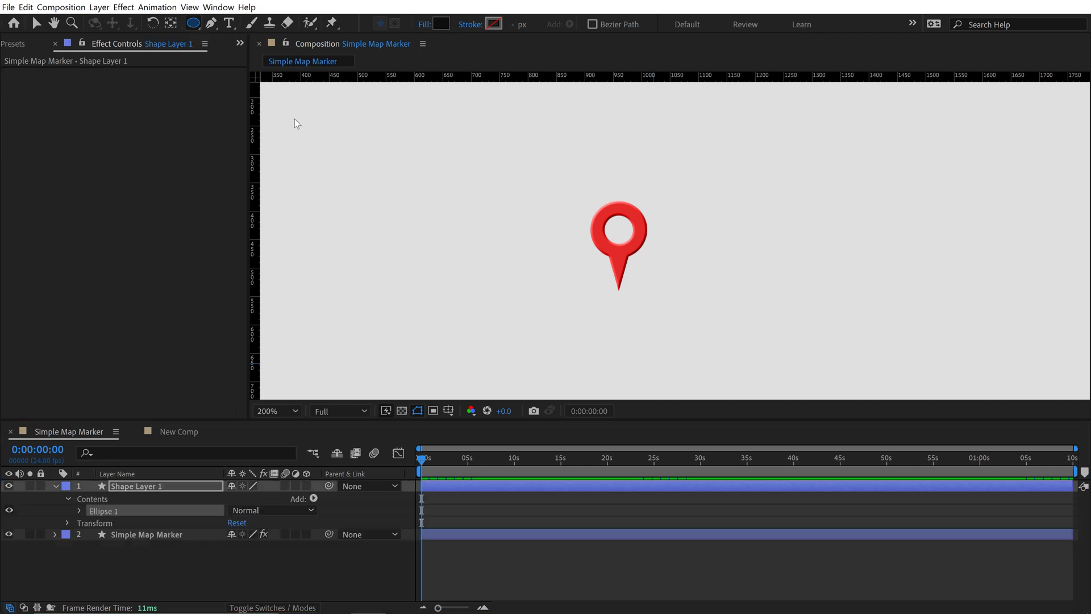
{"action": "key", "text": "v"}
{"action": "scroll", "coordinate": [595, 238], "scroll_direction": "down", "scroll_amount": 1}
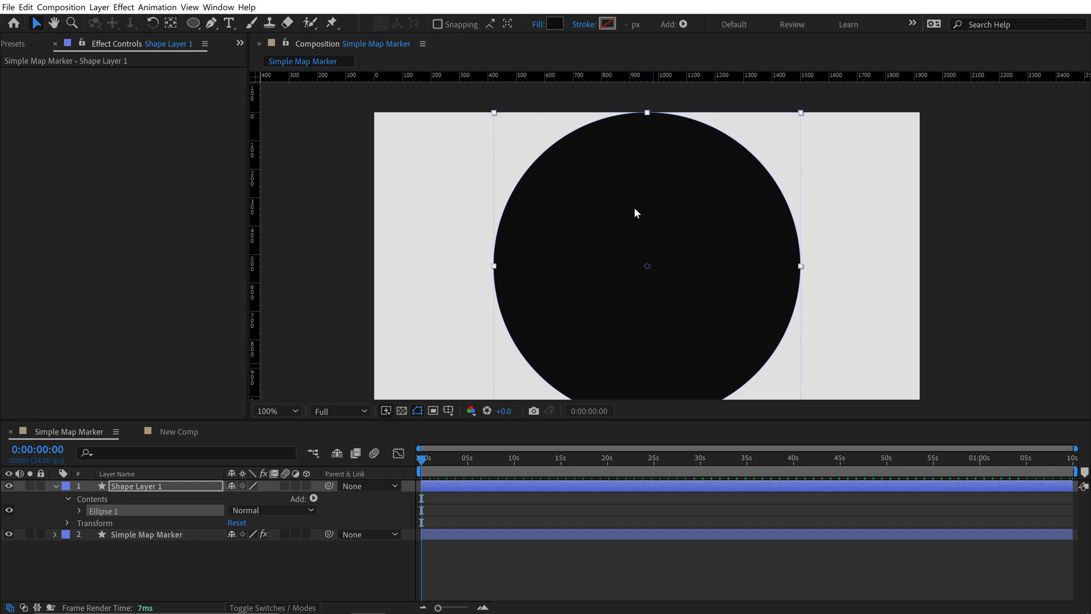
Rename the circle's shape layer as Shadow
{"action": "key", "text": "Return"}
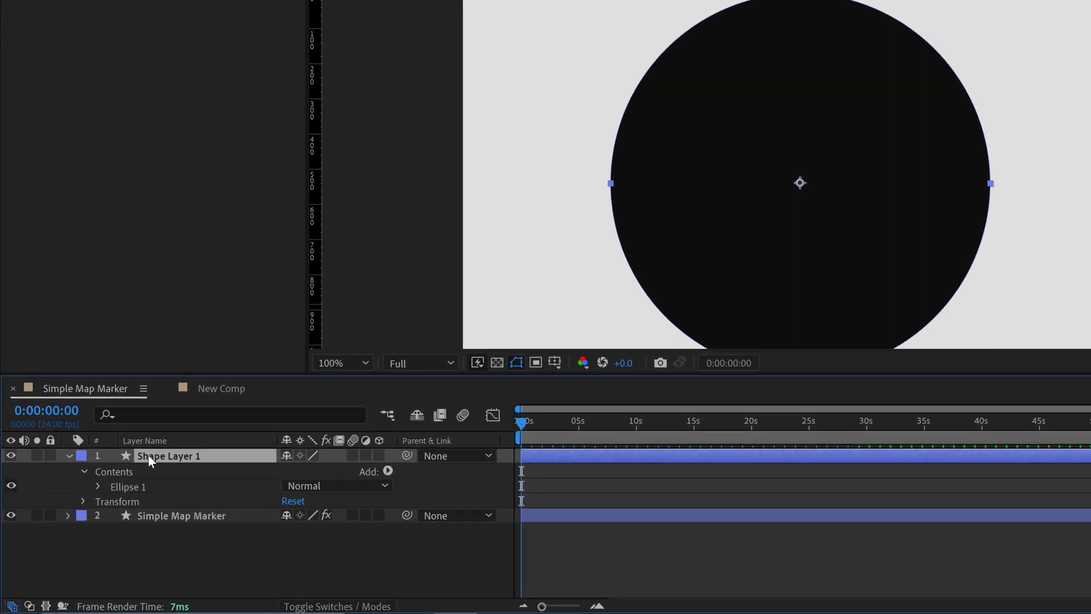
{"action": "type", "text": "Shado"}
{"action": "type", "text": "w"}
{"action": "key", "text": "Return"}
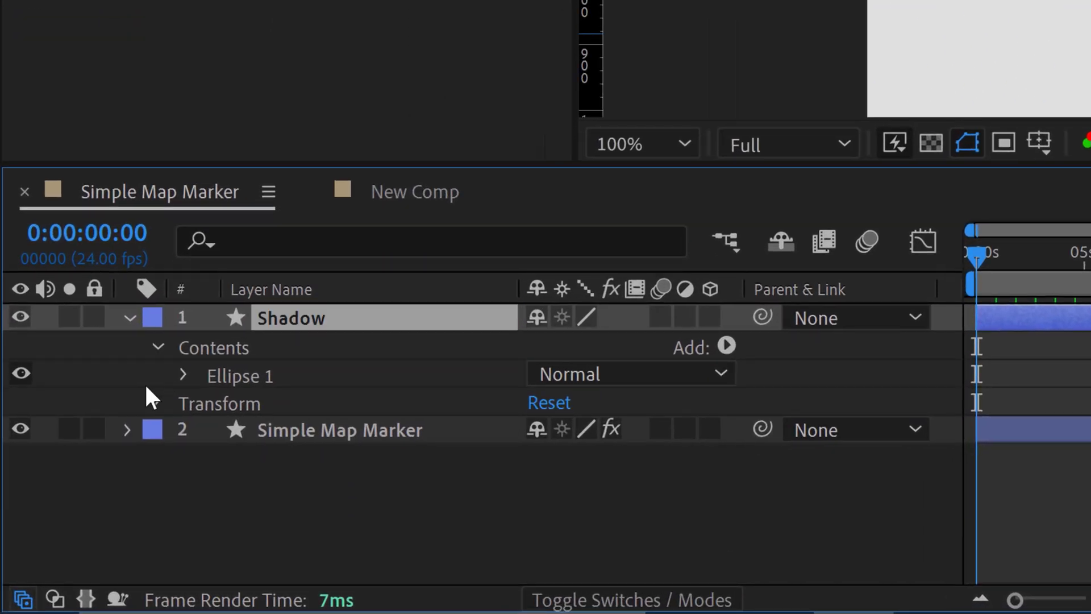
Unlink the proportions of the Shadow layer's ellipse path and set its size to 60 by 15
{"action": "left_click", "coordinate": [186, 370]}
{"action": "left_click", "coordinate": [215, 400]}
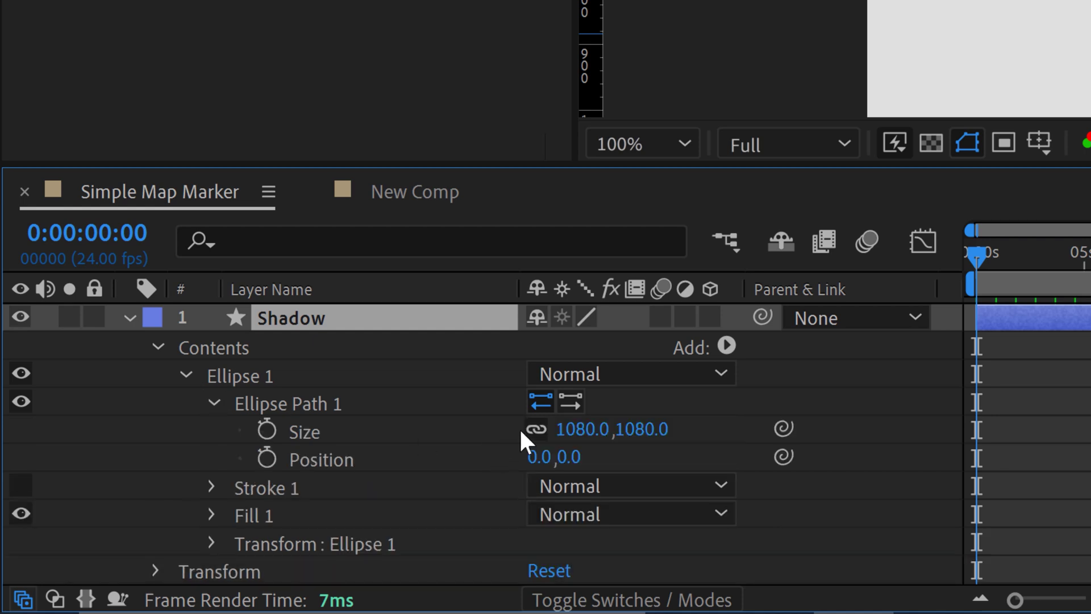
{"action": "left_click_drag", "start_coordinate": [584, 442], "coordinate": [513, 444]}
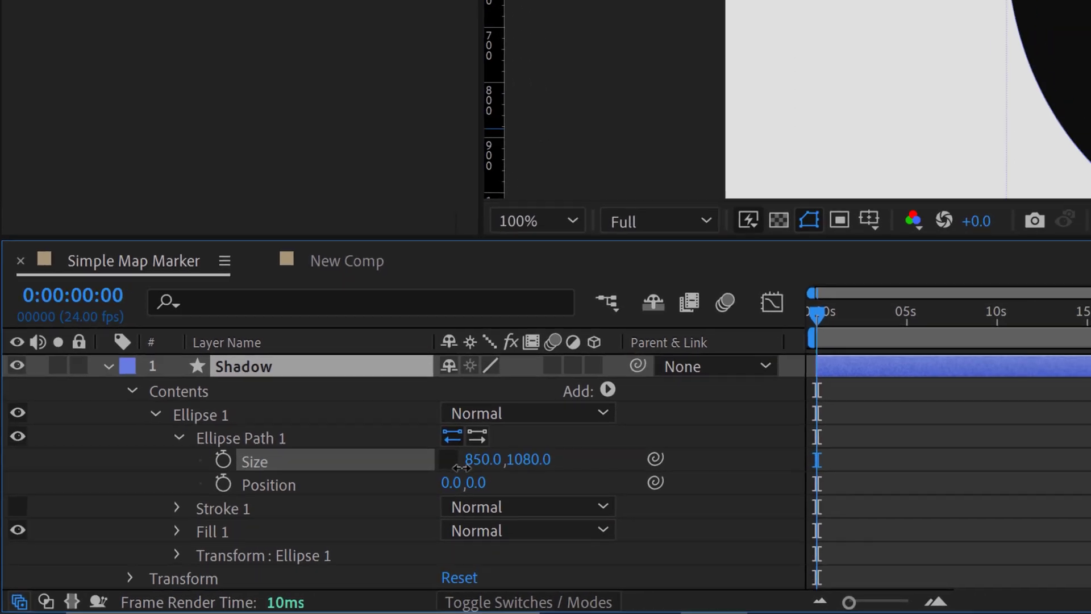
{"action": "left_click_drag", "start_coordinate": [296, 516], "coordinate": [215, 552]}
{"action": "scroll", "coordinate": [664, 265], "scroll_direction": "up", "scroll_amount": 4}
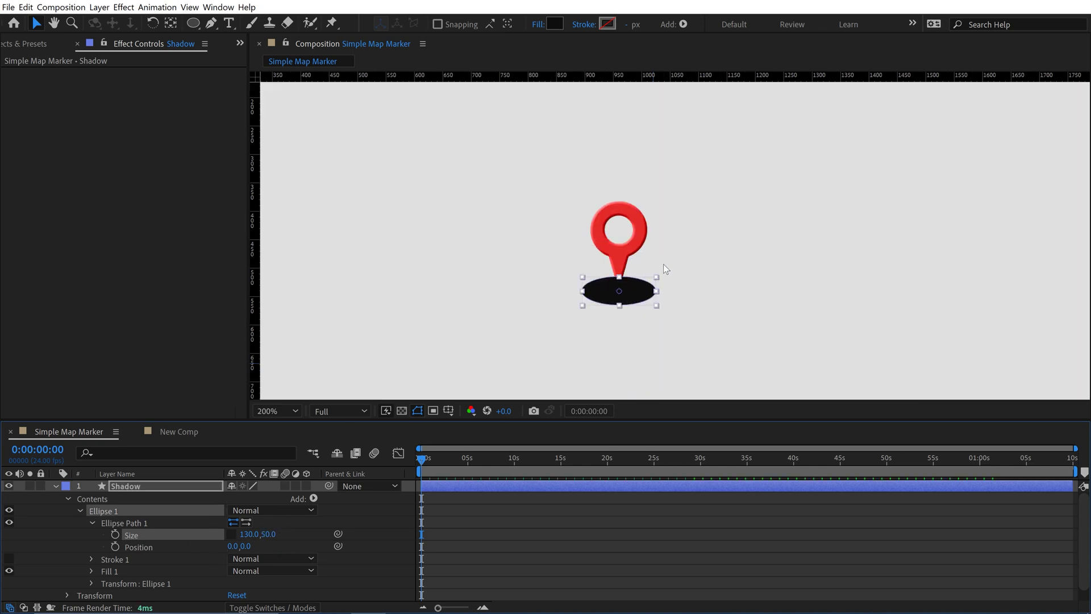
{"action": "key", "text": "h"}
{"action": "left_click_drag", "start_coordinate": [709, 246], "coordinate": [797, 246]}
{"action": "key", "text": "v"}
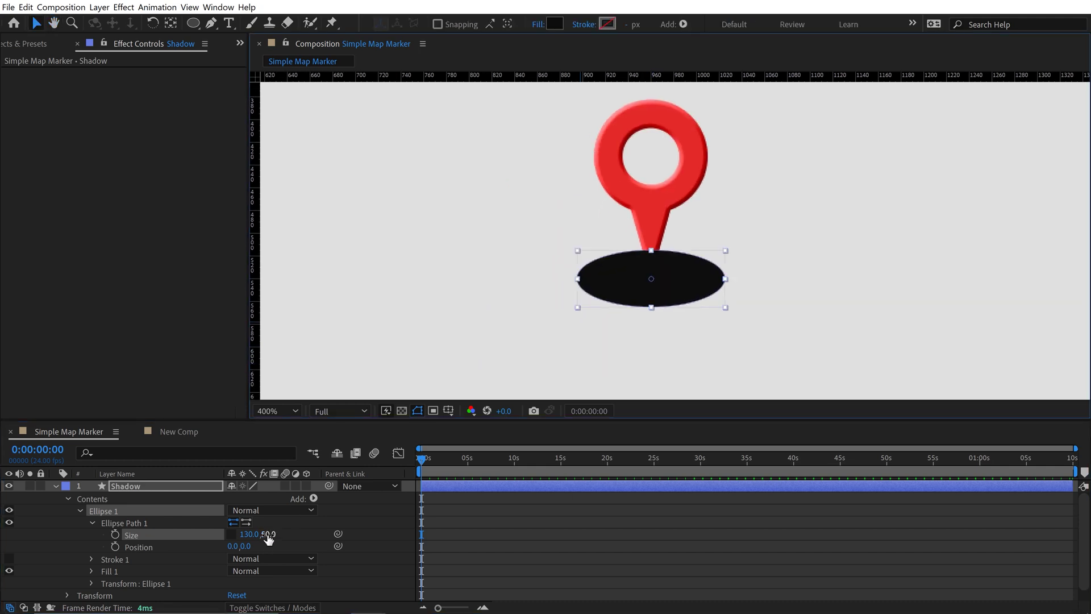
{"action": "left_click_drag", "start_coordinate": [267, 534], "coordinate": [205, 546]}
{"action": "left_click", "coordinate": [676, 244]}
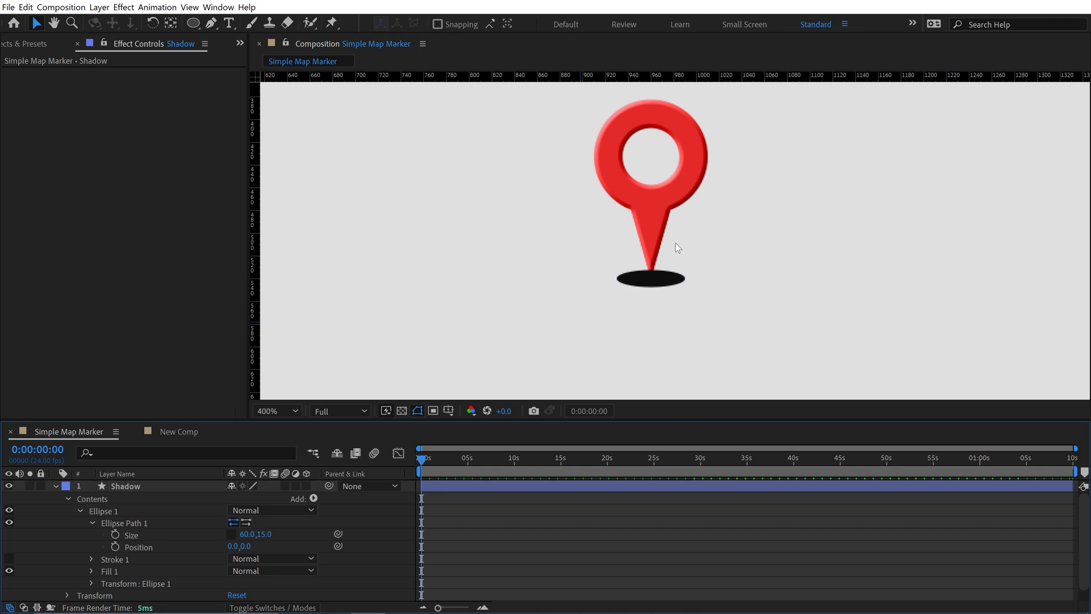
Apply the Drop Shadow effect to the Shadow layer and turn on Shadow Only
{"action": "left_click", "coordinate": [143, 489]}
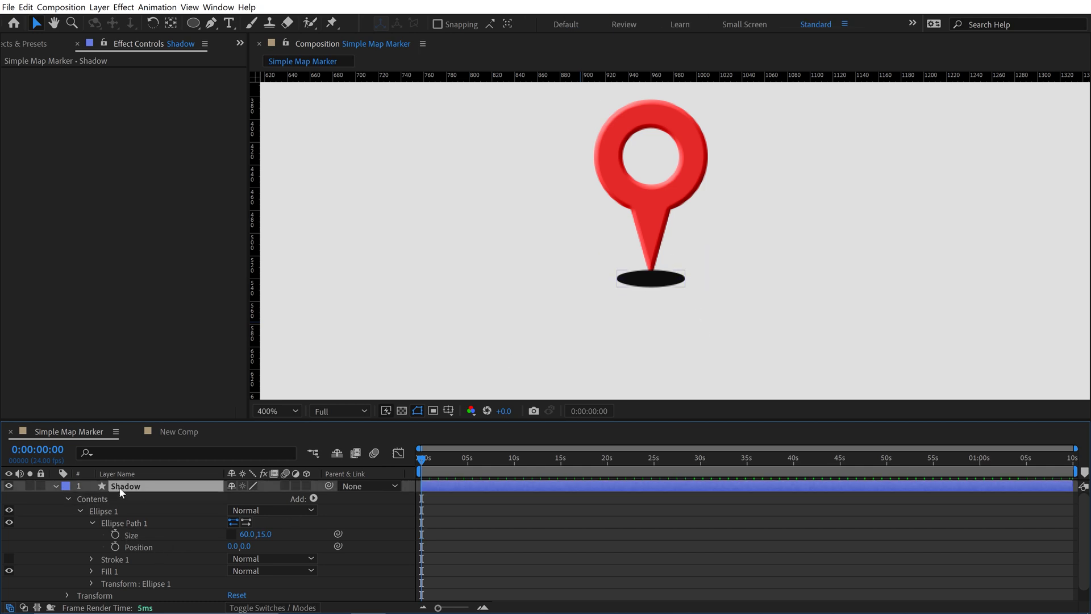
{"action": "key", "text": "ctrl+space"}
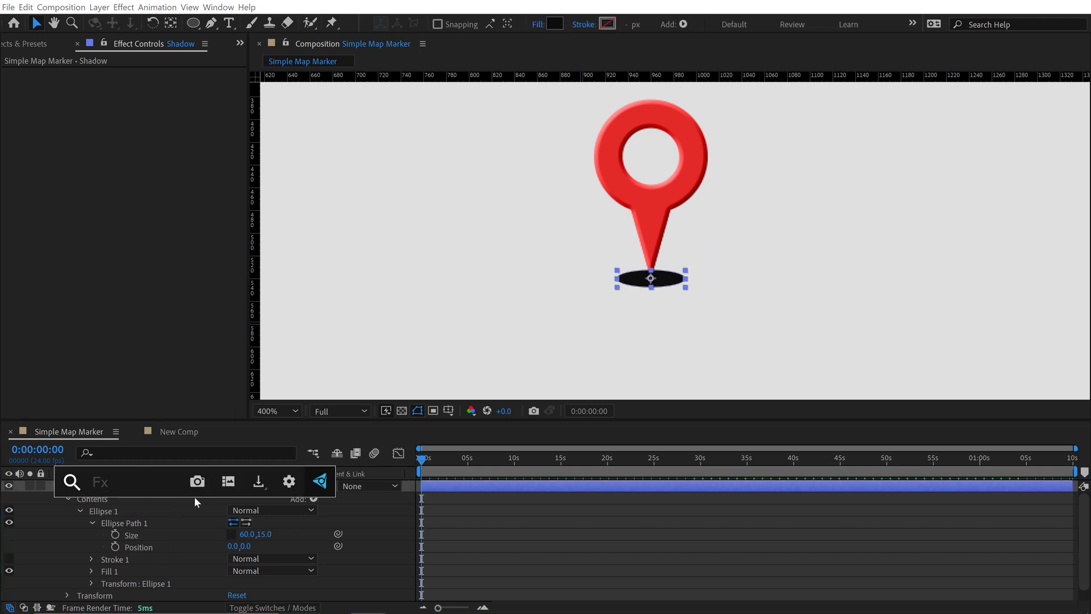
{"action": "type", "text": "drop"}
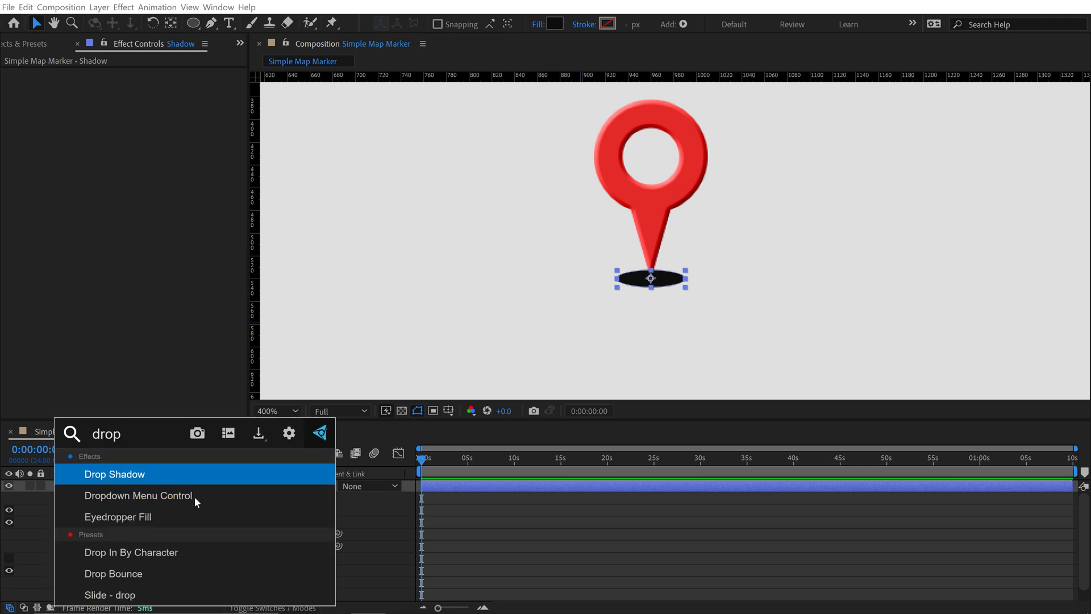
{"action": "key", "text": "Return"}
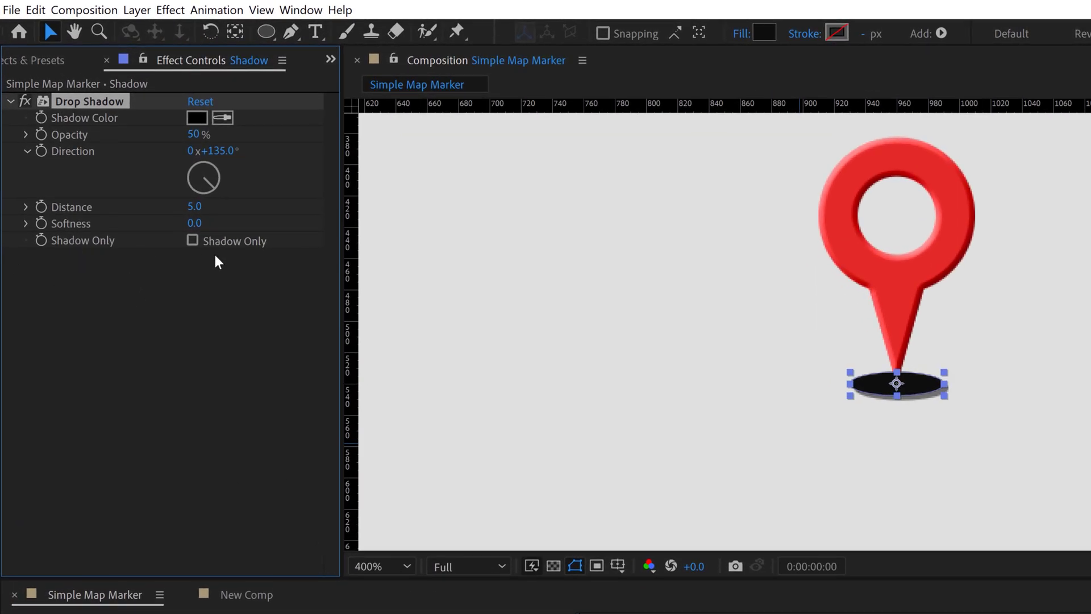
{"action": "left_click", "coordinate": [192, 241]}
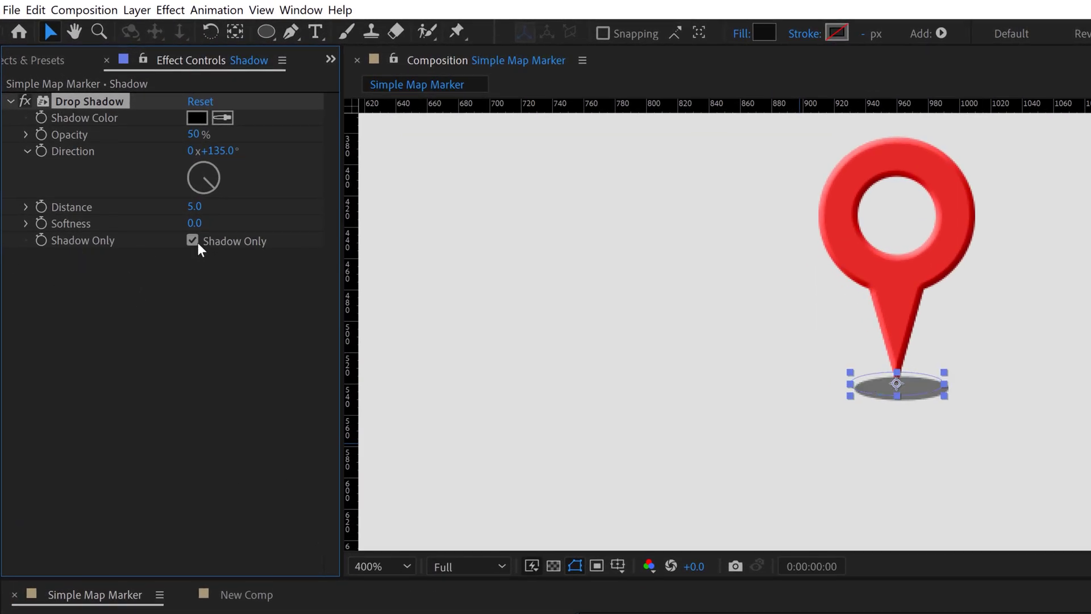
Set the Drop Shadow's distance to 0 and its softness to 22
{"action": "left_click", "coordinate": [196, 206]}
{"action": "type", "text": "0"}
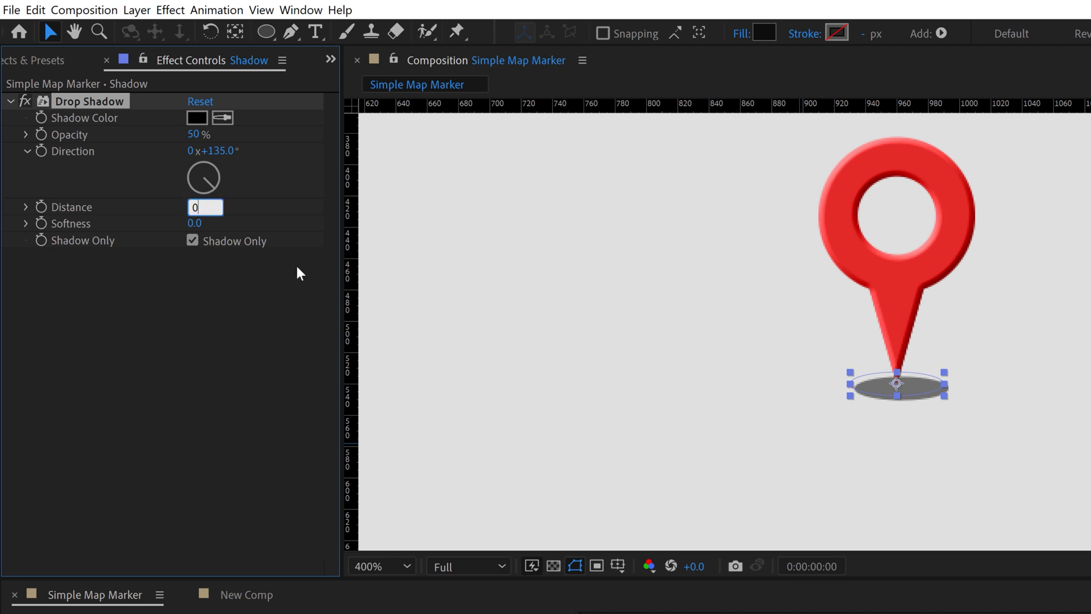
{"action": "key", "text": "Return"}
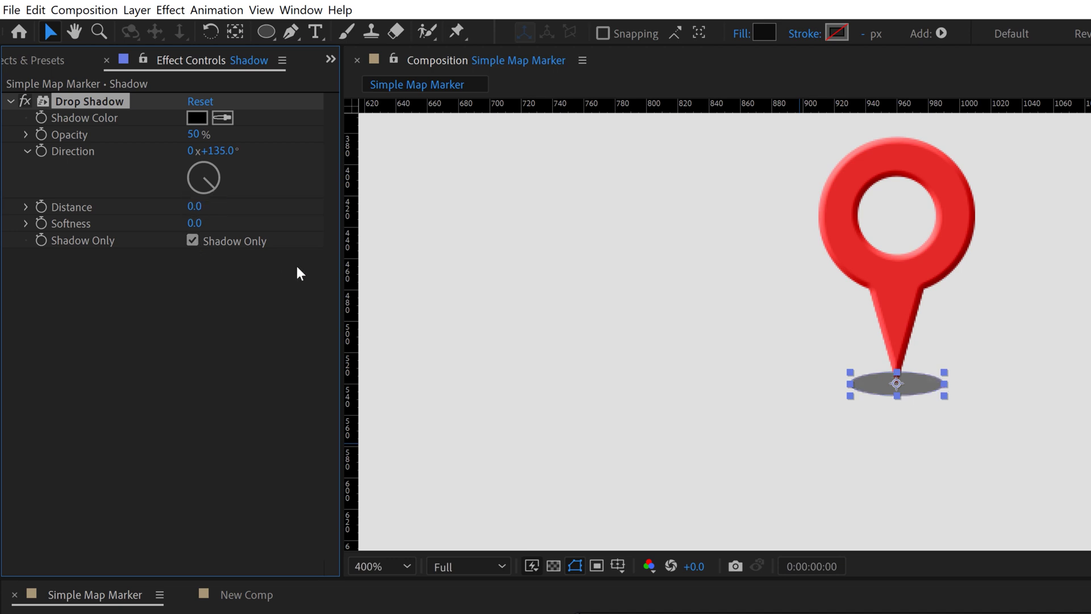
{"action": "left_click_drag", "start_coordinate": [194, 223], "coordinate": [220, 216]}
{"action": "left_click", "coordinate": [207, 224]}
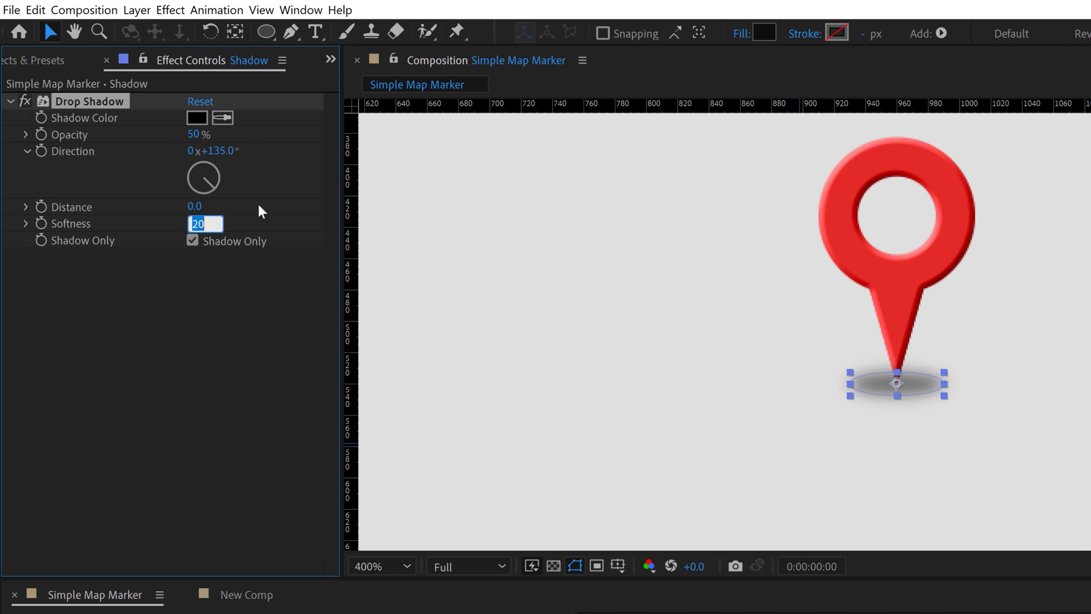
{"action": "type", "text": "22"}
{"action": "key", "text": "Return"}
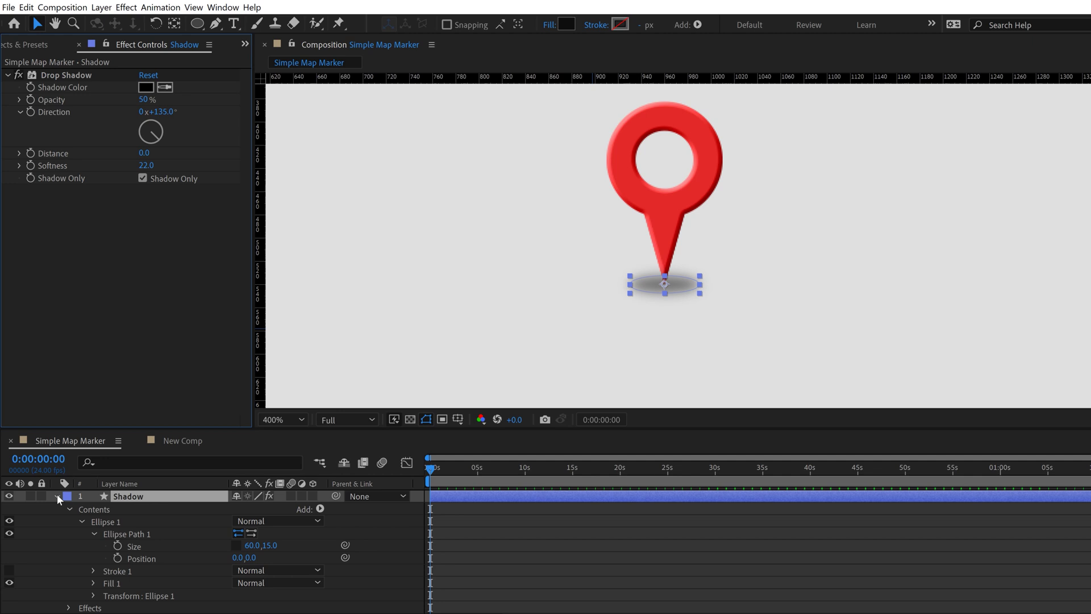
Collapse the Shadow layer and move it beneath the Simple Map Marker layer
{"action": "left_click", "coordinate": [55, 488]}
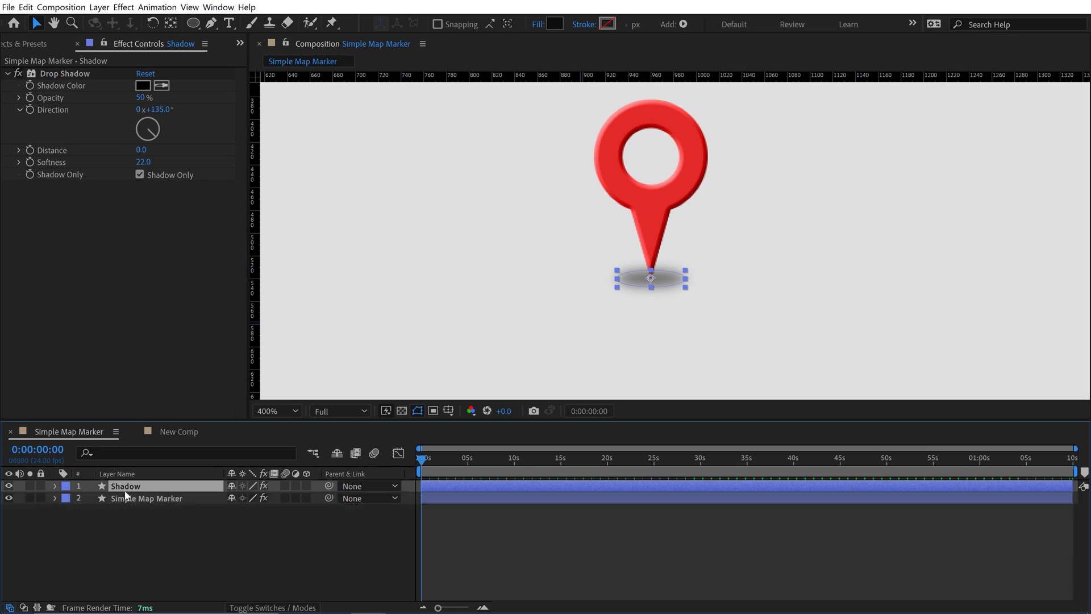
{"action": "left_click_drag", "start_coordinate": [125, 490], "coordinate": [127, 506]}
{"action": "left_click", "coordinate": [257, 570]}
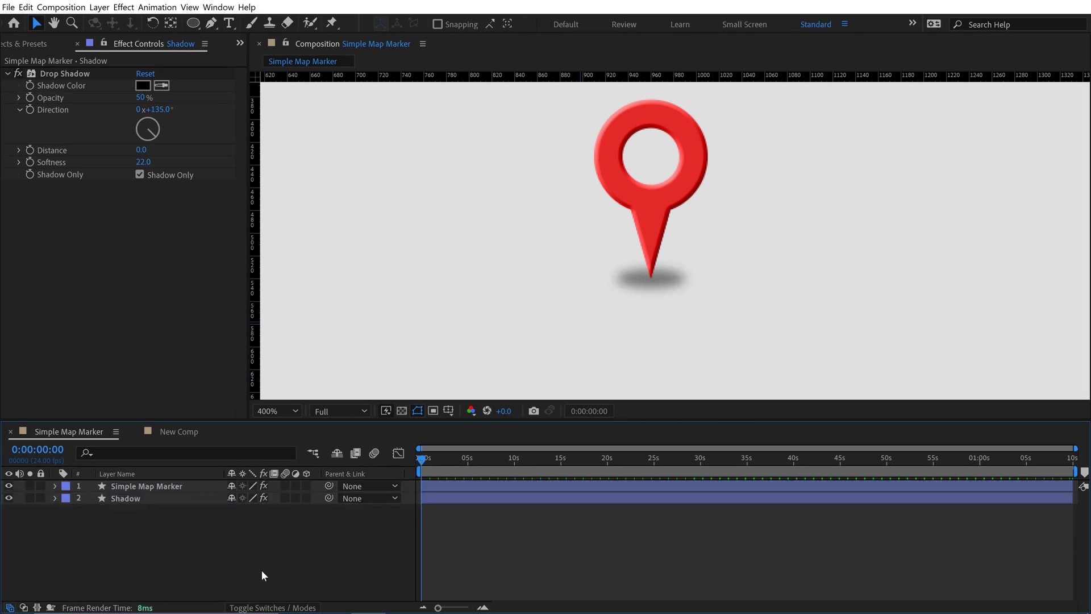
{"action": "scroll", "coordinate": [682, 242], "scroll_direction": "down", "scroll_amount": 2}
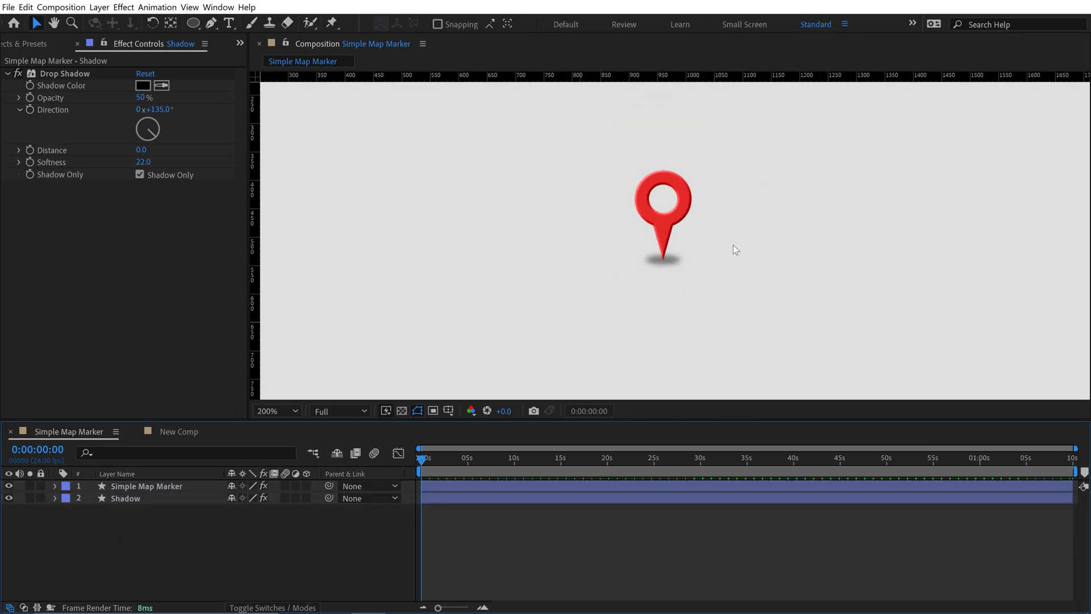
{"action": "scroll", "coordinate": [728, 243], "scroll_direction": "up", "scroll_amount": 1}
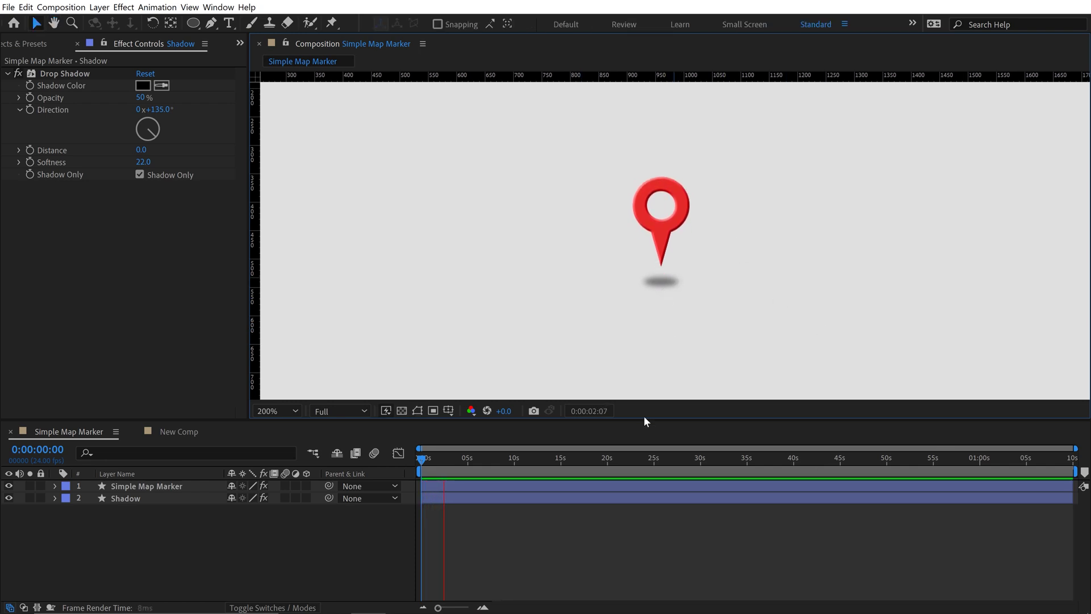
Reveal the Simple Map Marker layer's keyframed Position property and return to the first frame
{"action": "key", "text": "="}
{"action": "key", "text": "="}
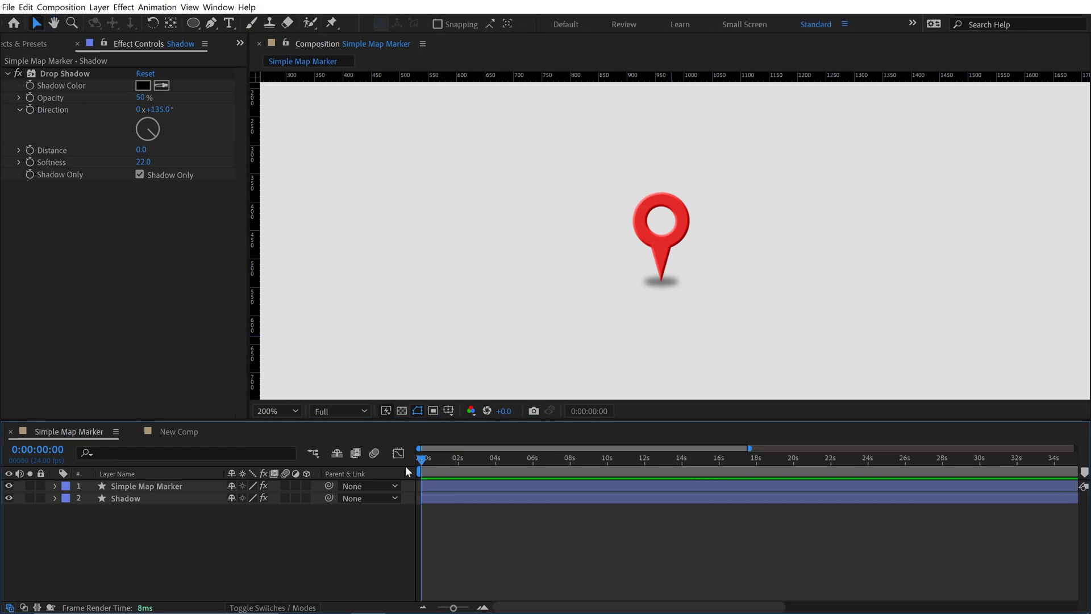
{"action": "left_click", "coordinate": [445, 457]}
{"action": "left_click", "coordinate": [442, 485]}
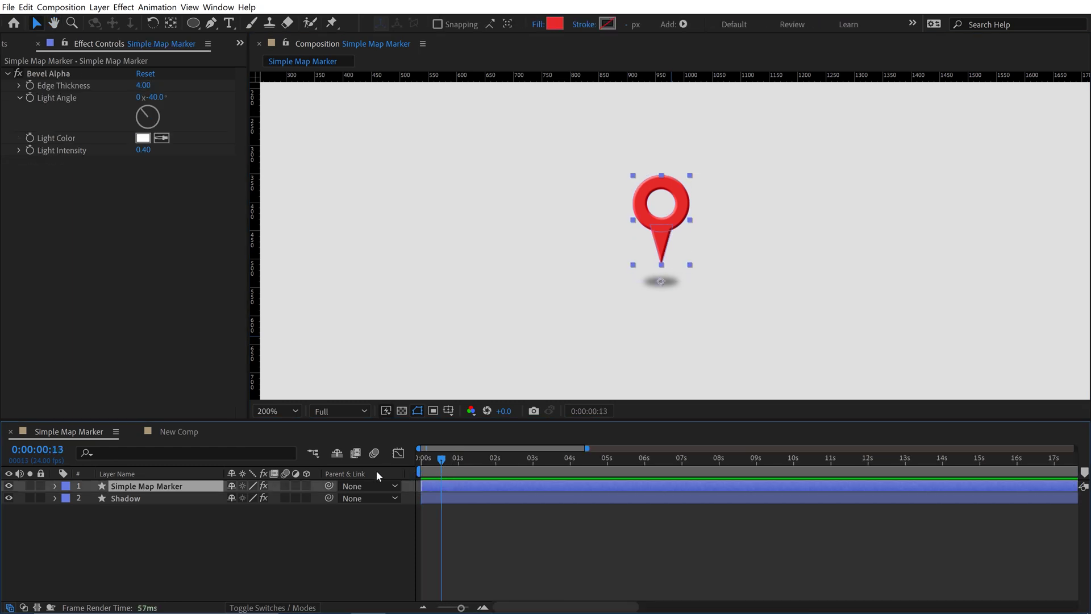
{"action": "key", "text": "Home"}
{"action": "key", "text": "u"}
{"action": "key", "text": "="}
{"action": "key", "text": "="}
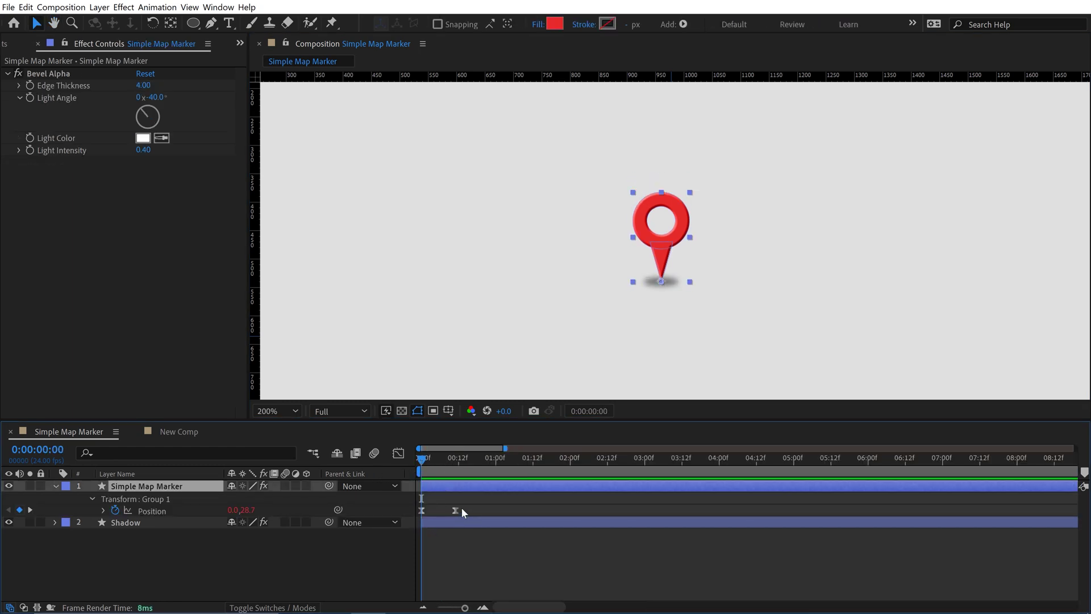
Add a Size keyframe to the Shadow layer's ellipse path at the first frame
{"action": "left_click", "coordinate": [54, 522]}
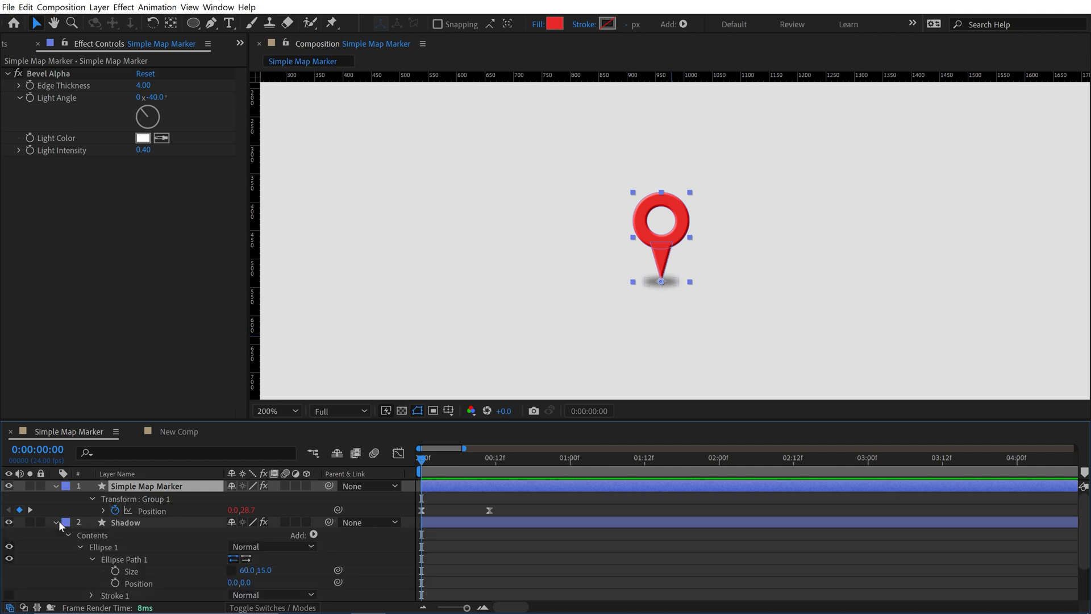
{"action": "scroll", "coordinate": [80, 522], "scroll_direction": "down", "scroll_amount": 2}
{"action": "left_click", "coordinate": [115, 534]}
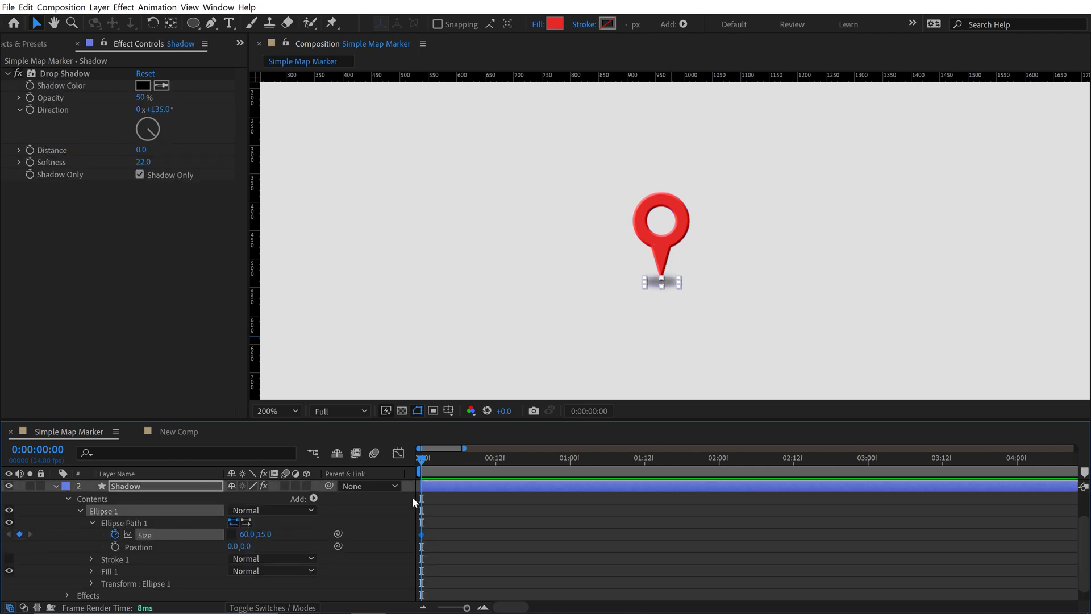
At frame 11, on the marker's second Position keyframe, link the shadow ellipse's proportions and reduce its size to 33.0 by 8.2
{"action": "left_click_drag", "start_coordinate": [426, 459], "coordinate": [458, 461]}
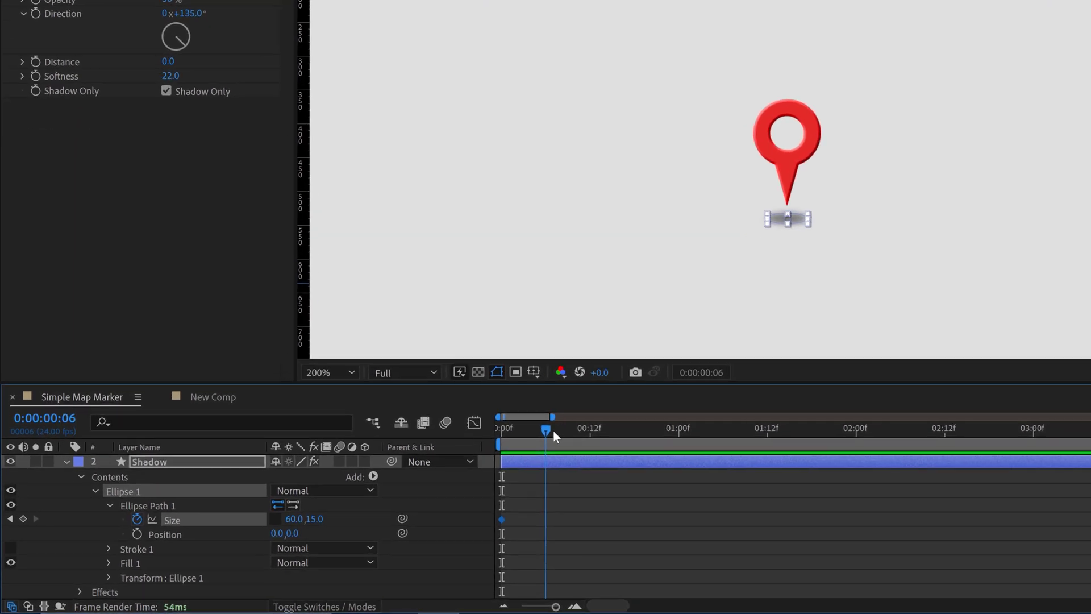
{"action": "scroll", "coordinate": [533, 538], "scroll_direction": "up", "scroll_amount": 2}
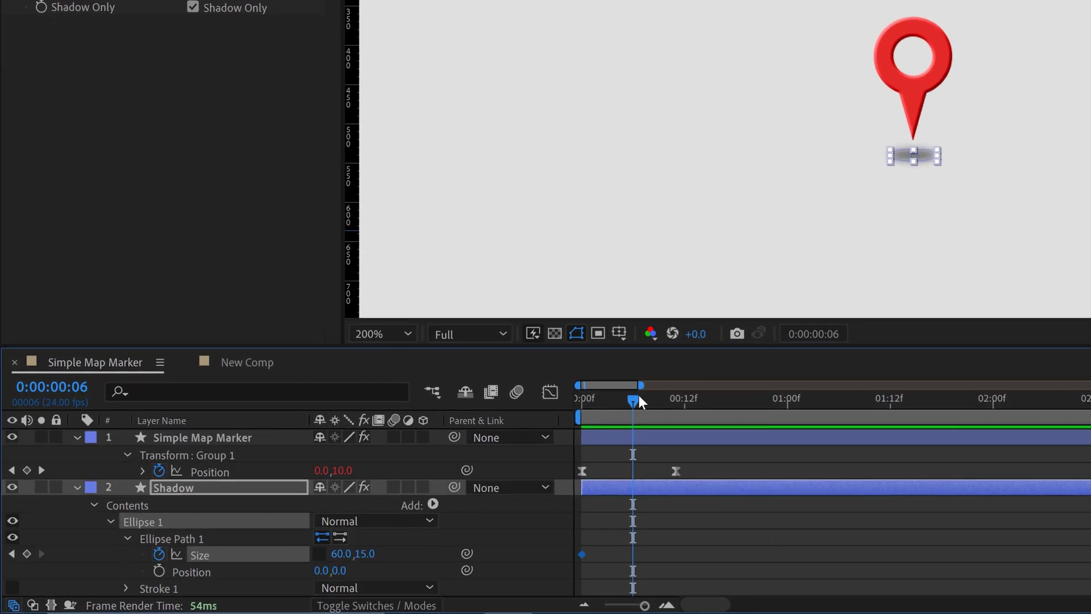
{"action": "left_click_drag", "start_coordinate": [639, 397], "coordinate": [676, 398]}
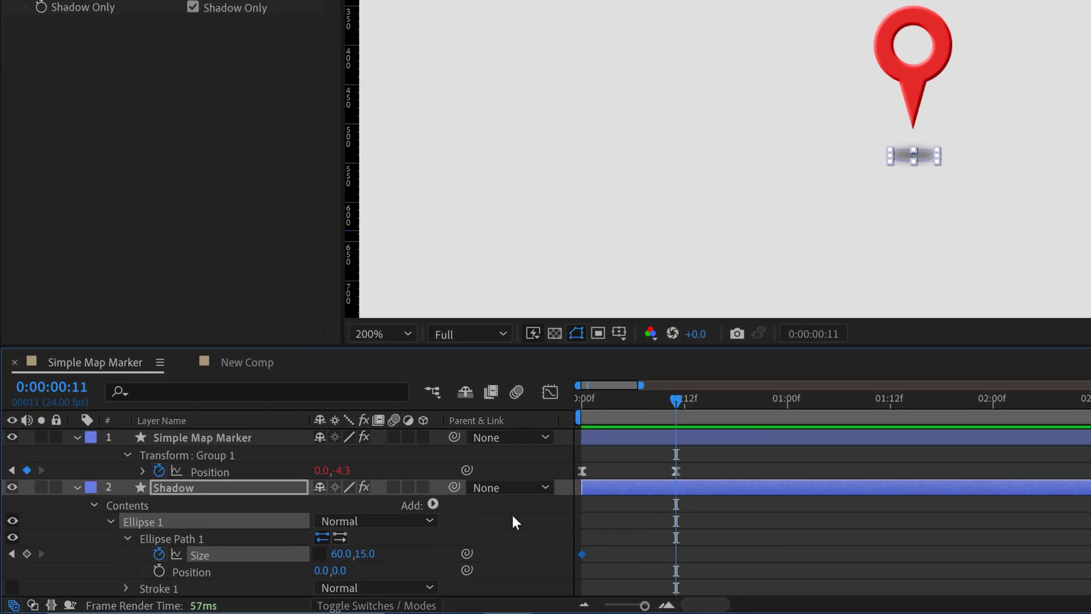
{"action": "left_click", "coordinate": [319, 554]}
{"action": "left_click_drag", "start_coordinate": [343, 554], "coordinate": [310, 554]}
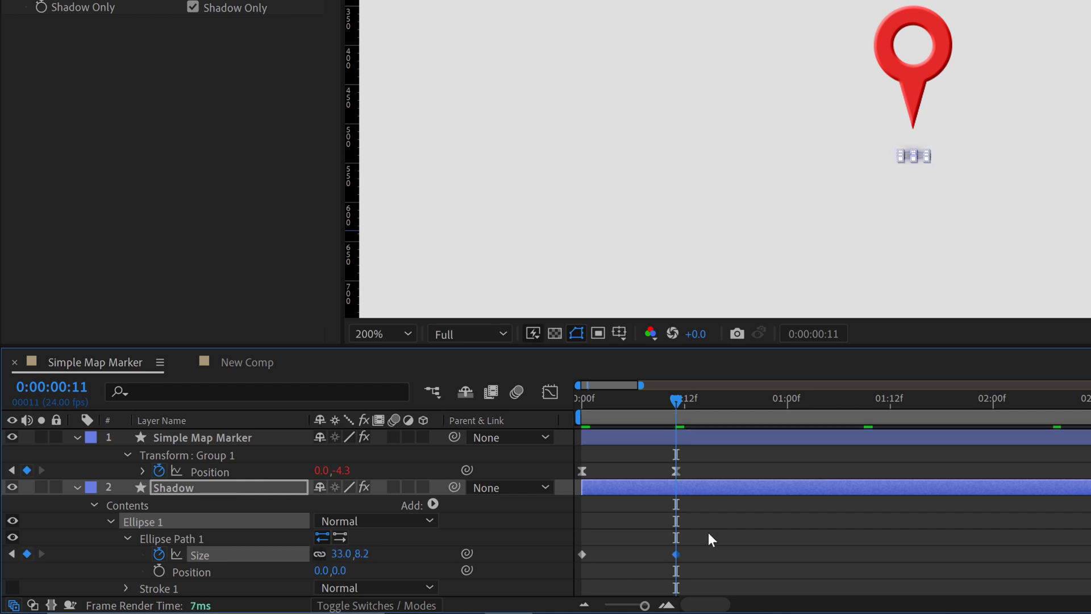
Apply Easy Ease to both Size keyframes of the Shadow layer
{"action": "left_click_drag", "start_coordinate": [709, 532], "coordinate": [572, 570]}
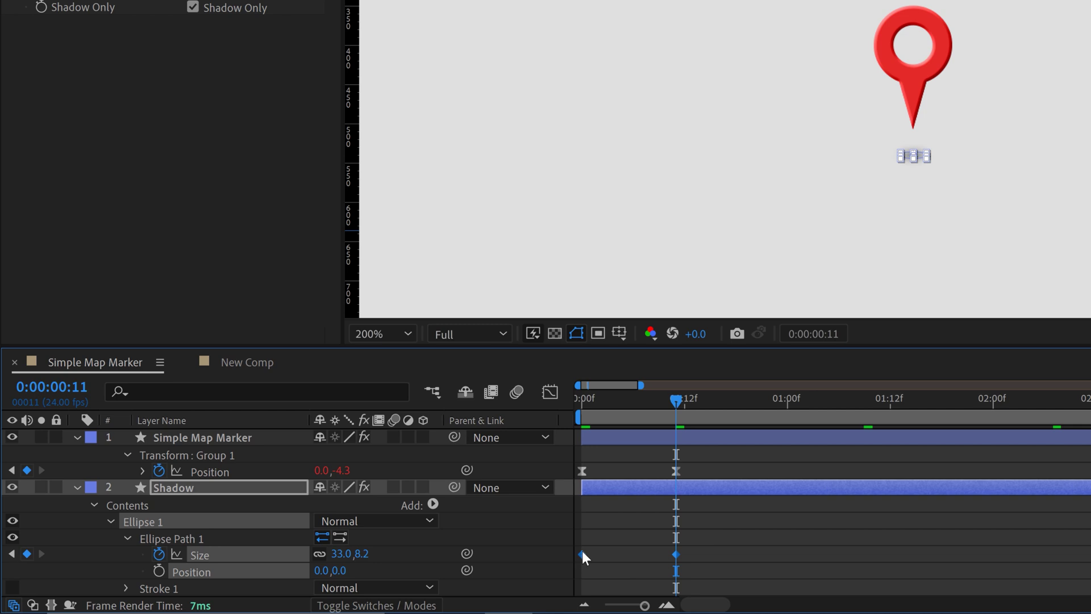
{"action": "right_click", "coordinate": [582, 551]}
{"action": "mouse_move", "coordinate": [622, 541]}
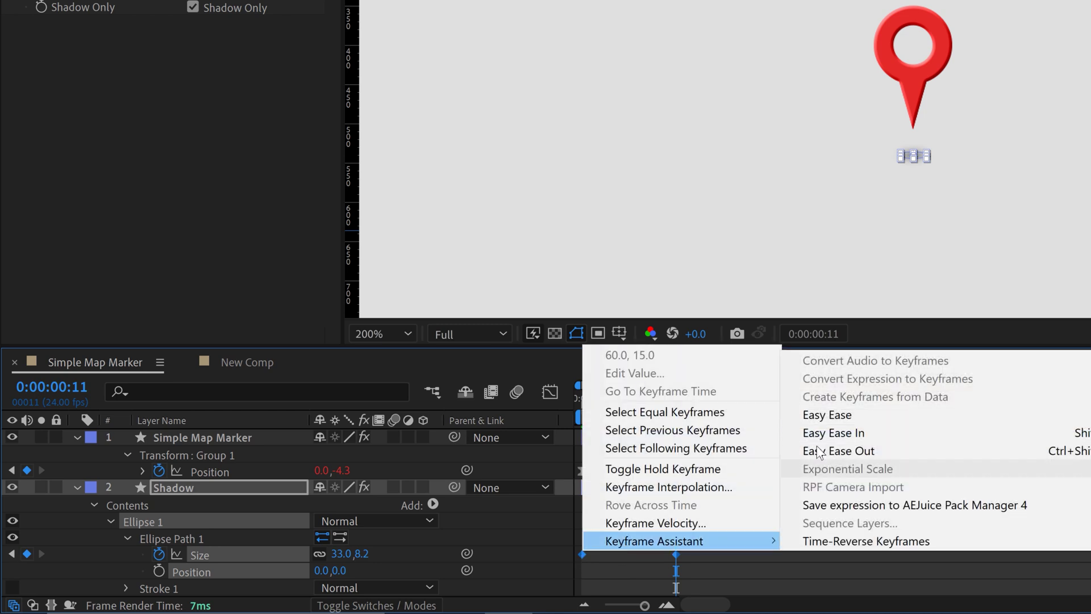
{"action": "left_click", "coordinate": [824, 411]}
Copy the loopOut("pingpong") expression from the marker's Position and paste it onto the Shadow layer's ellipse Size
{"action": "left_click", "coordinate": [142, 471]}
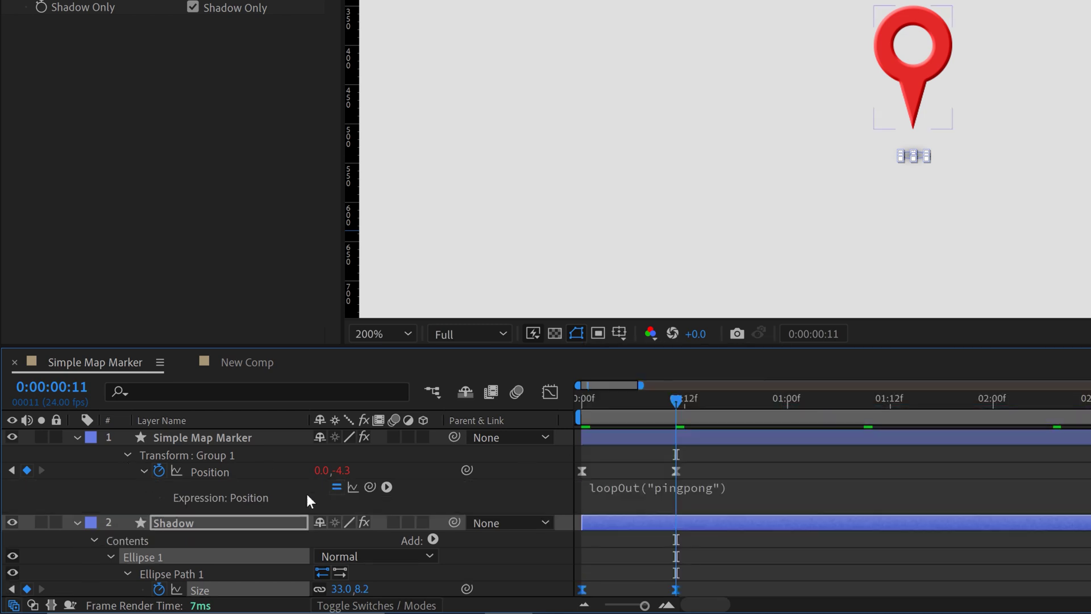
{"action": "left_click", "coordinate": [632, 487]}
{"action": "right_click", "coordinate": [211, 469]}
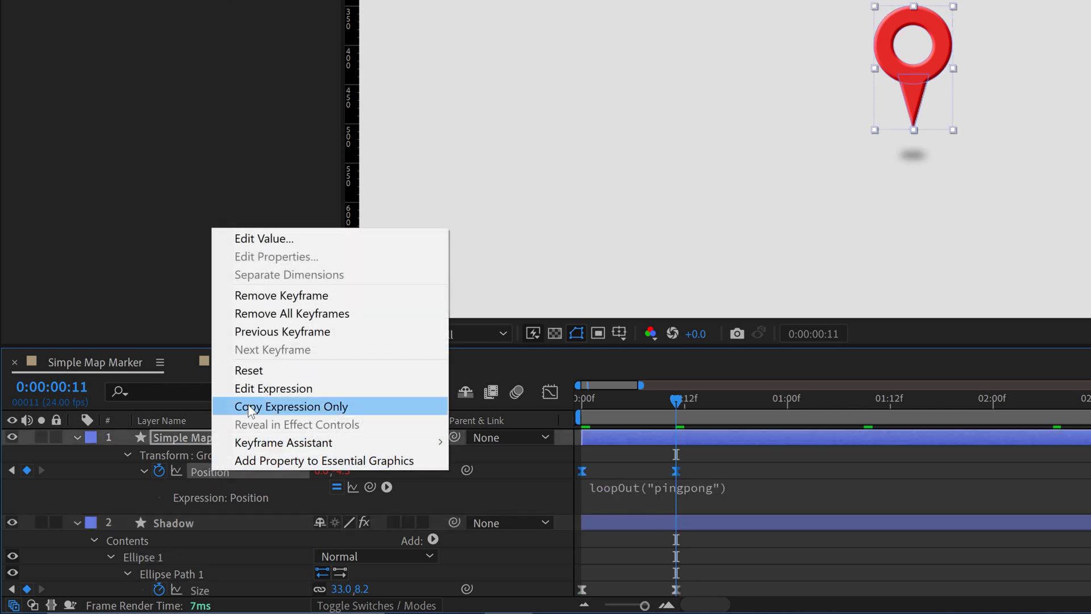
{"action": "left_click", "coordinate": [248, 406]}
{"action": "scroll", "coordinate": [222, 500], "scroll_direction": "down", "scroll_amount": 2}
{"action": "left_click", "coordinate": [206, 538]}
{"action": "key", "text": "ctrl+v"}
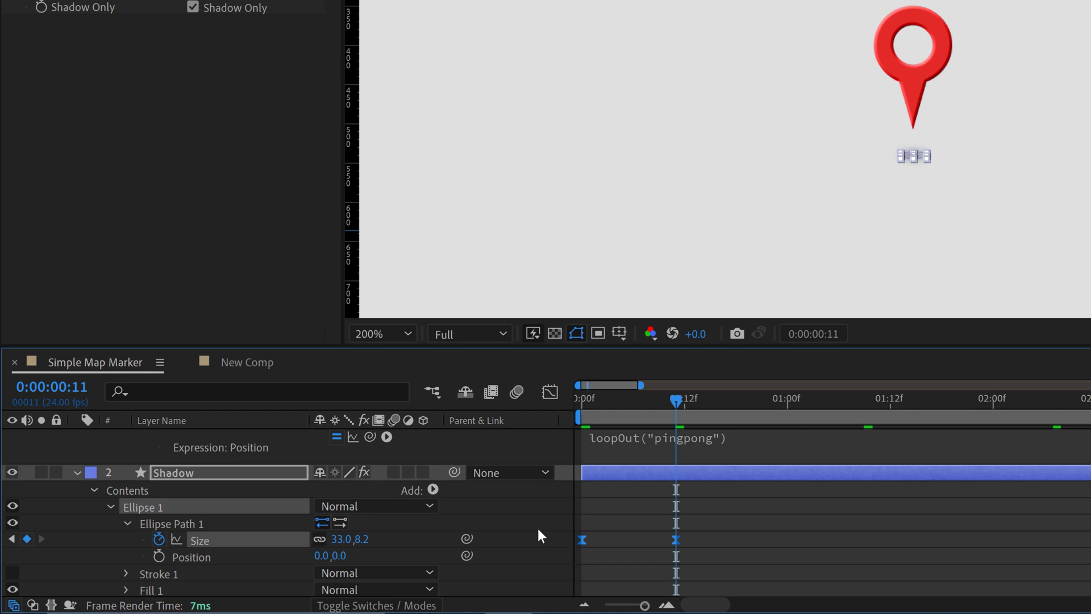
{"action": "left_click", "coordinate": [756, 532]}
Show only the keyframed properties of both layers and preview the looping animation from the first frame
{"action": "key", "text": "Home"}
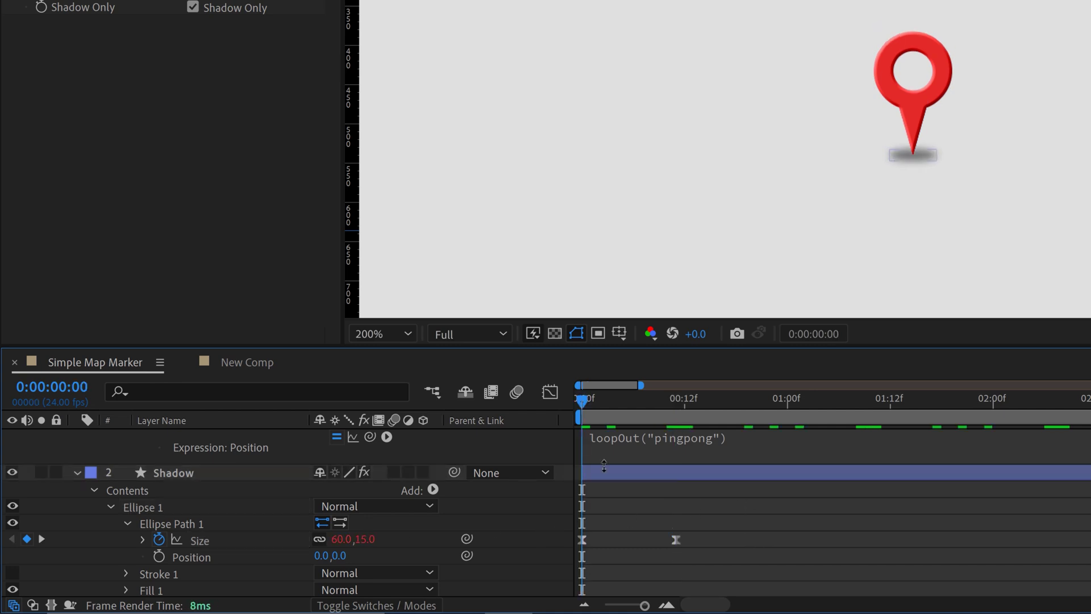
{"action": "key", "text": "u"}
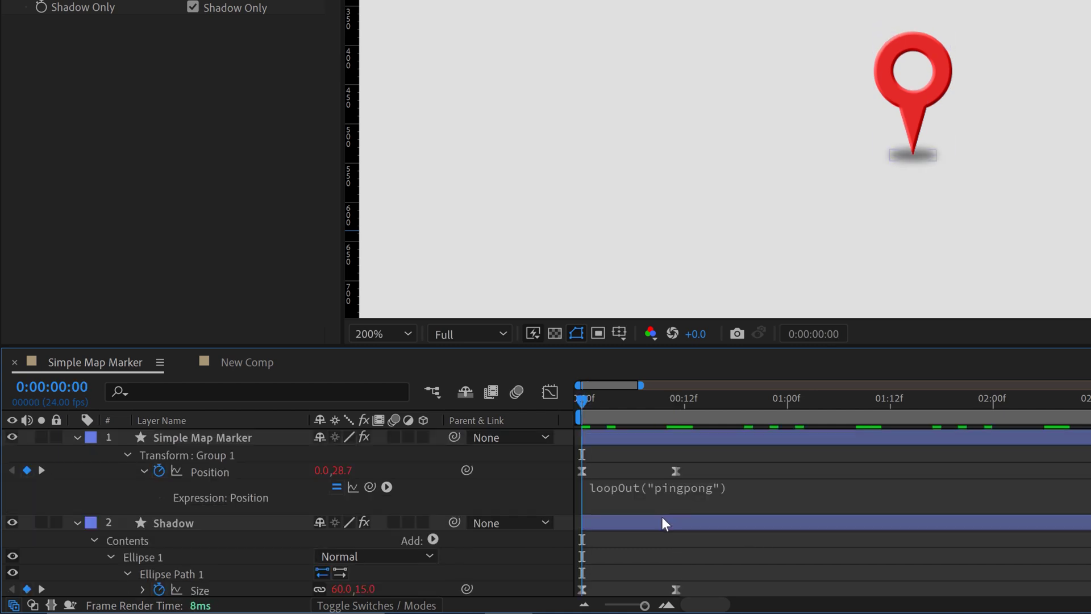
{"action": "key", "text": "u"}
{"action": "key", "text": "u"}
{"action": "key", "text": "u"}
{"action": "key", "text": "u"}
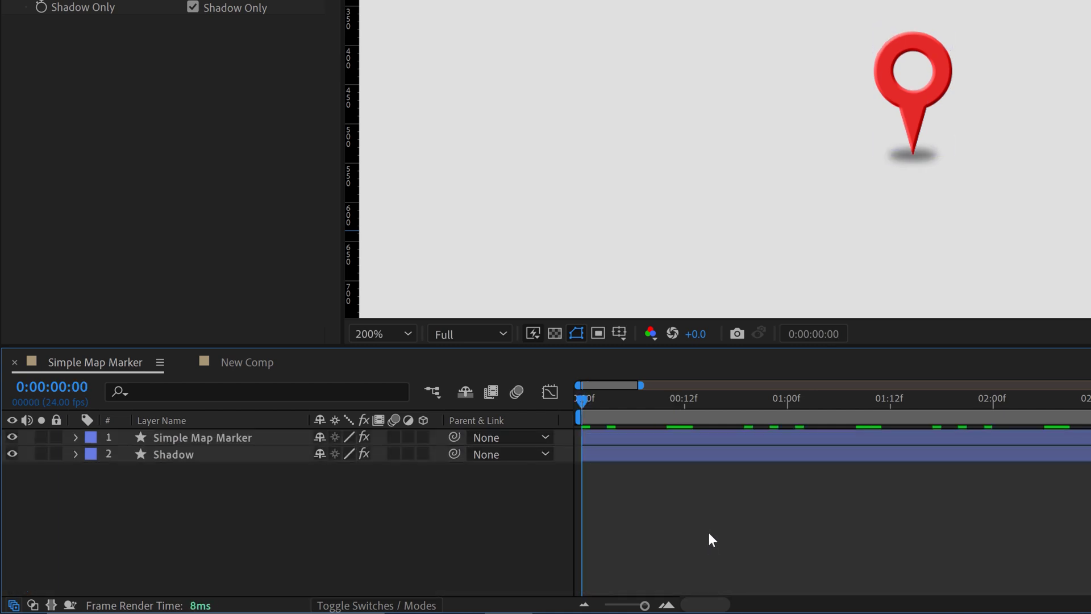
{"action": "key", "text": "u"}
{"action": "left_click", "coordinate": [793, 546]}
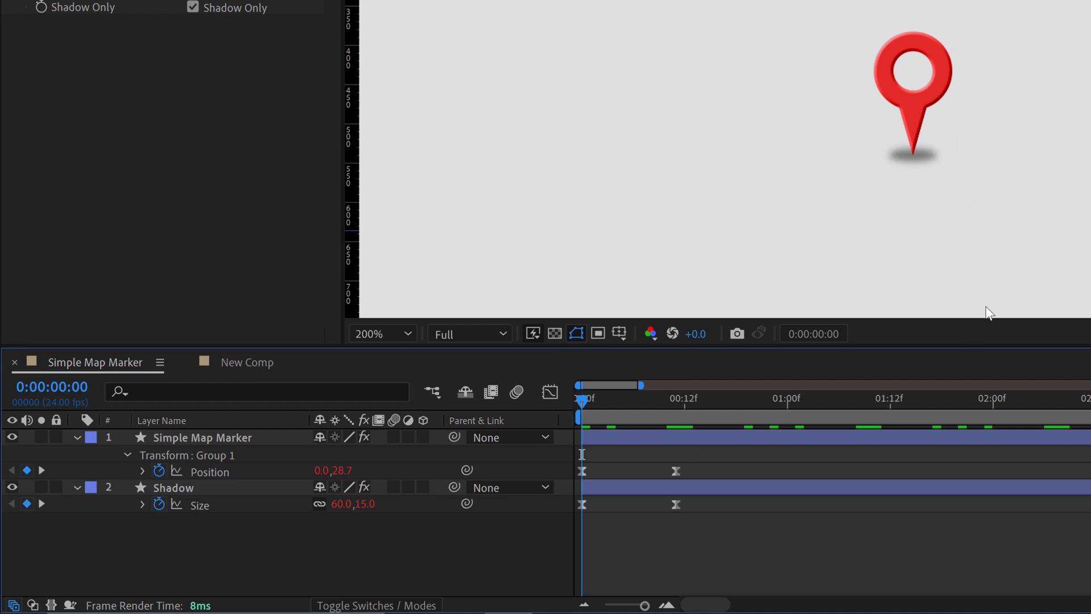
{"action": "key", "text": "space"}
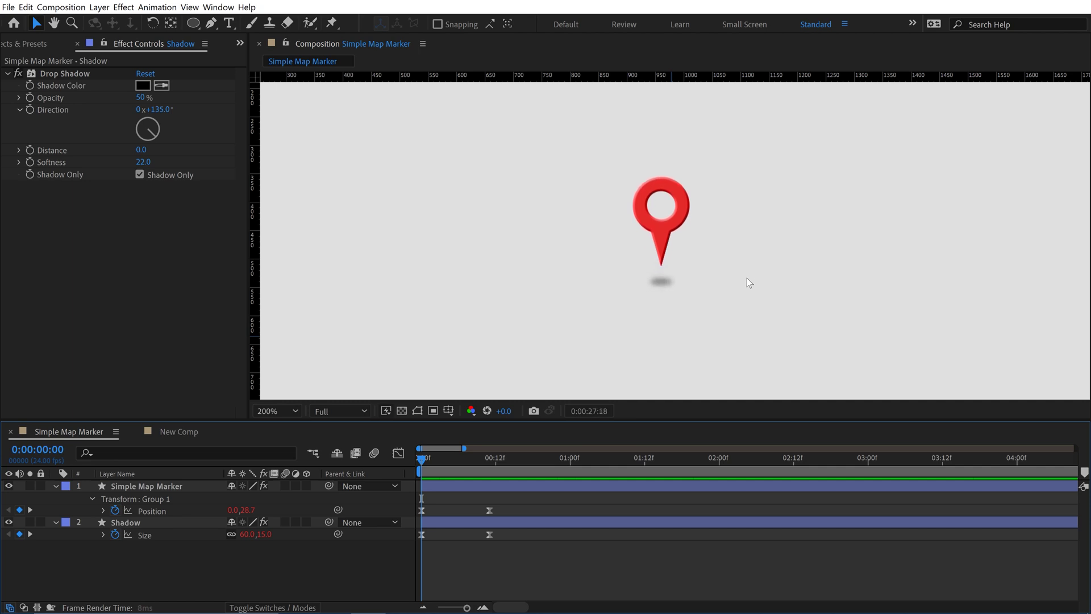
{"action": "key", "text": "space"}
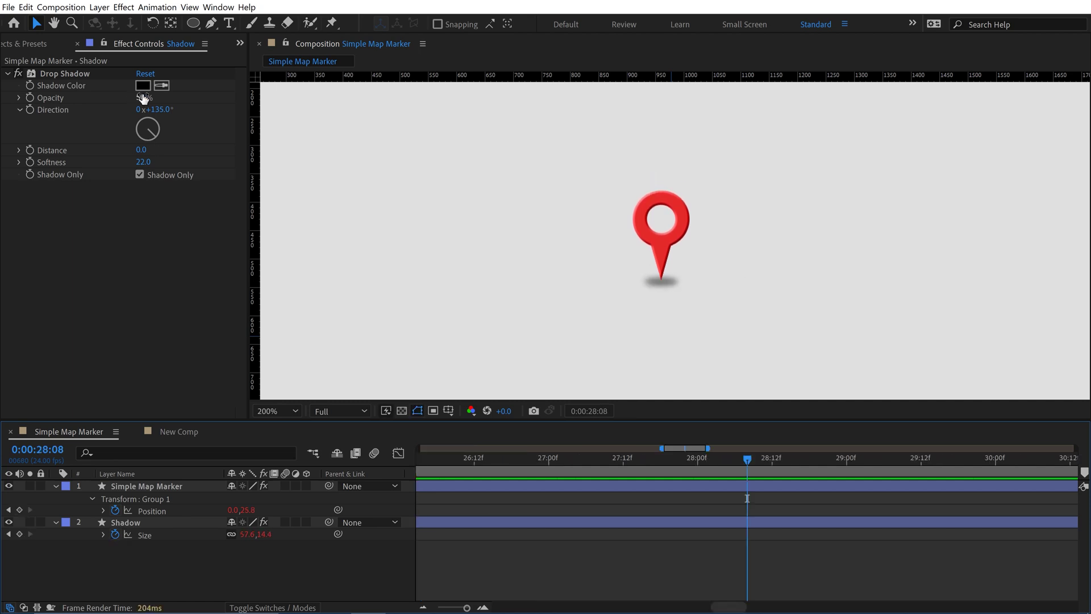
Set the Shadow layer's Drop Shadow opacity to 35%
{"action": "left_click", "coordinate": [142, 98]}
{"action": "type", "text": "35"}
{"action": "key", "text": "Return"}
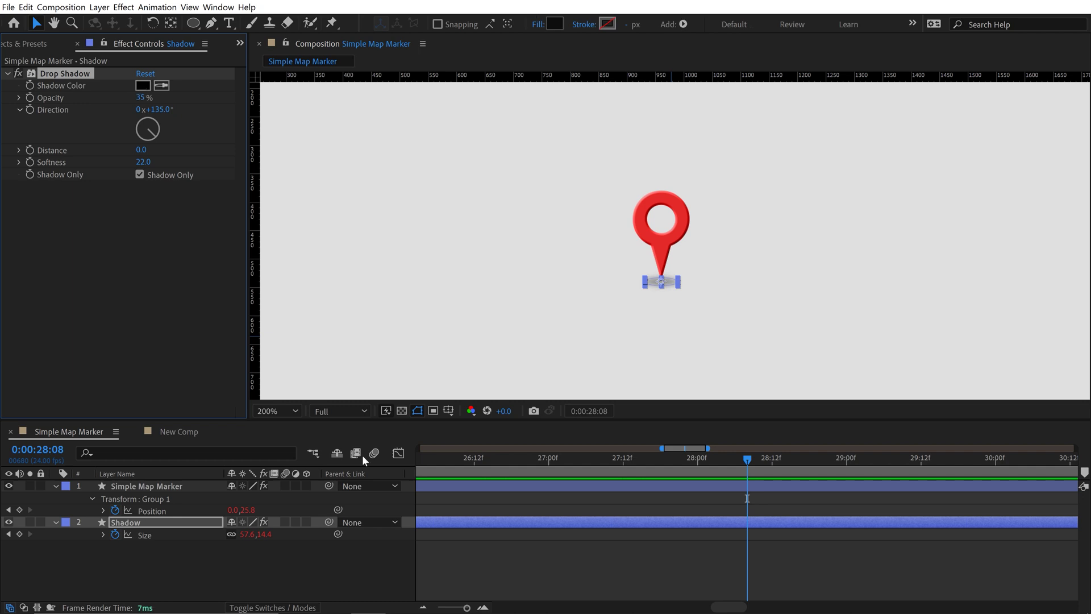
Preview the animation with the whole composition in view and a wider time range in the timeline
{"action": "scroll", "coordinate": [656, 272], "scroll_direction": "down", "scroll_amount": 2}
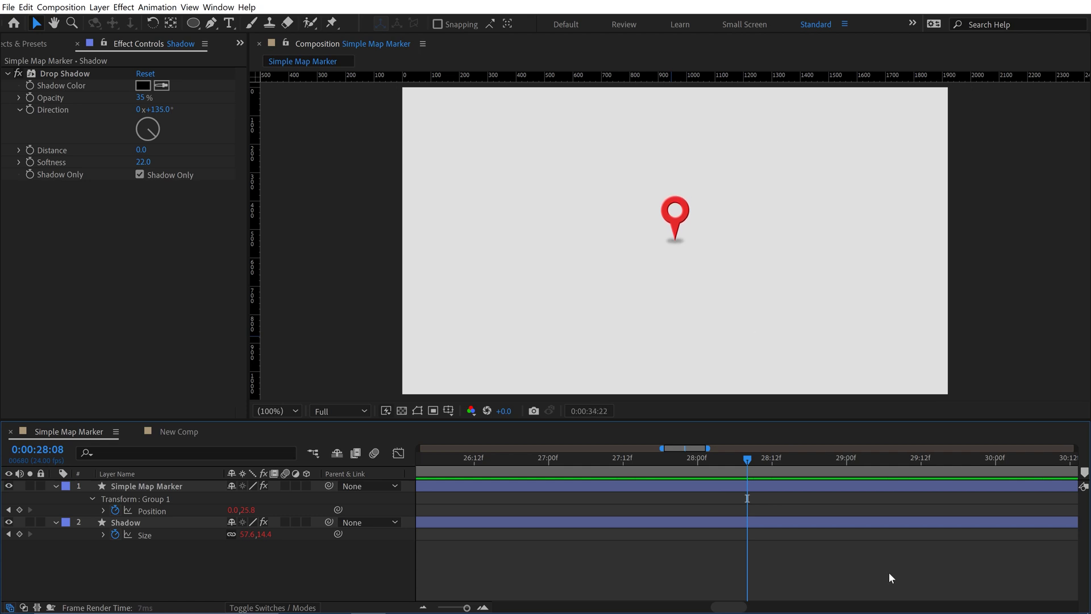
{"action": "key", "text": "minus"}
{"action": "key", "text": "minus"}
{"action": "key", "text": "minus"}
{"action": "key", "text": "minus"}
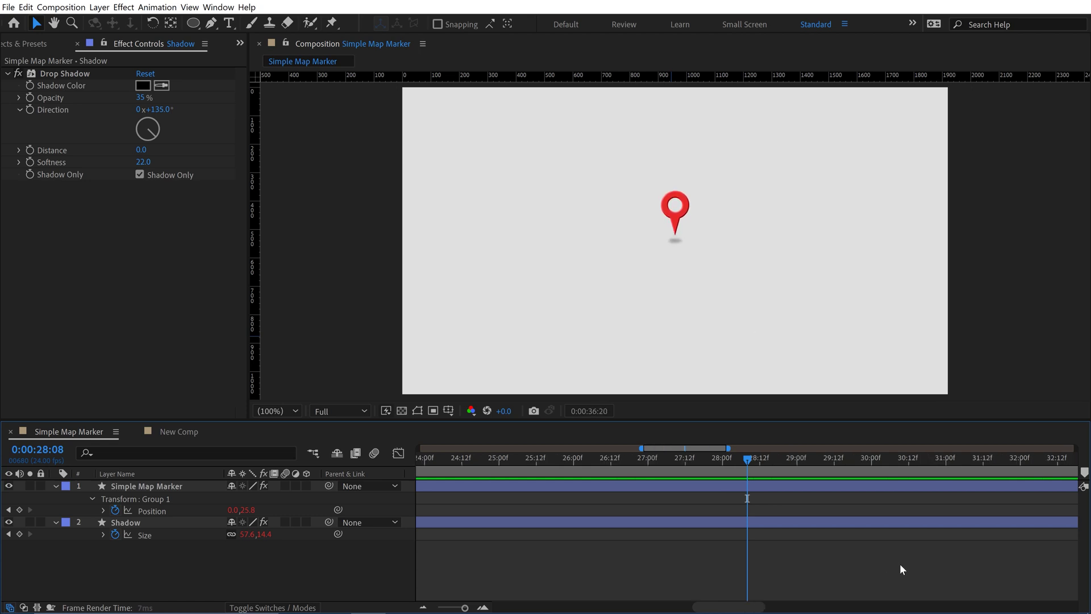